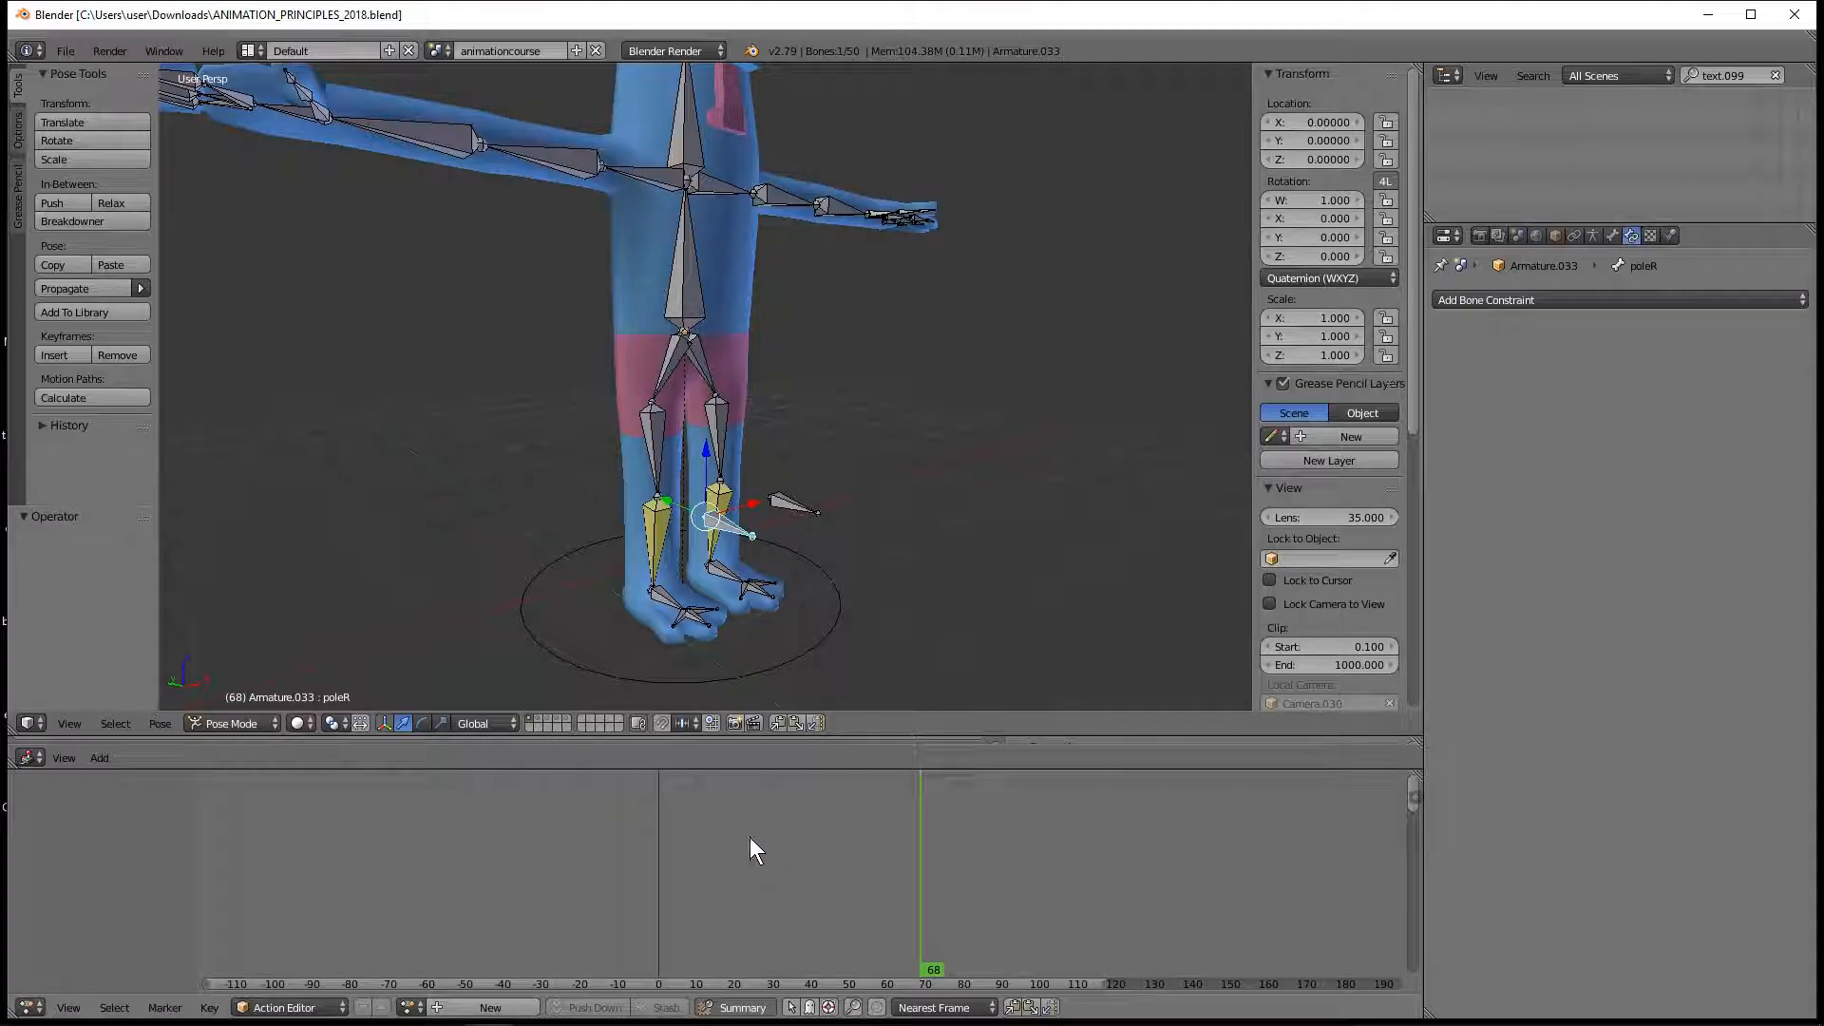
Step: Set the current frame to 0 and merge the narrow logic editor area beneath the 3D view into the Action Editor
drag(899, 857, 654, 881)
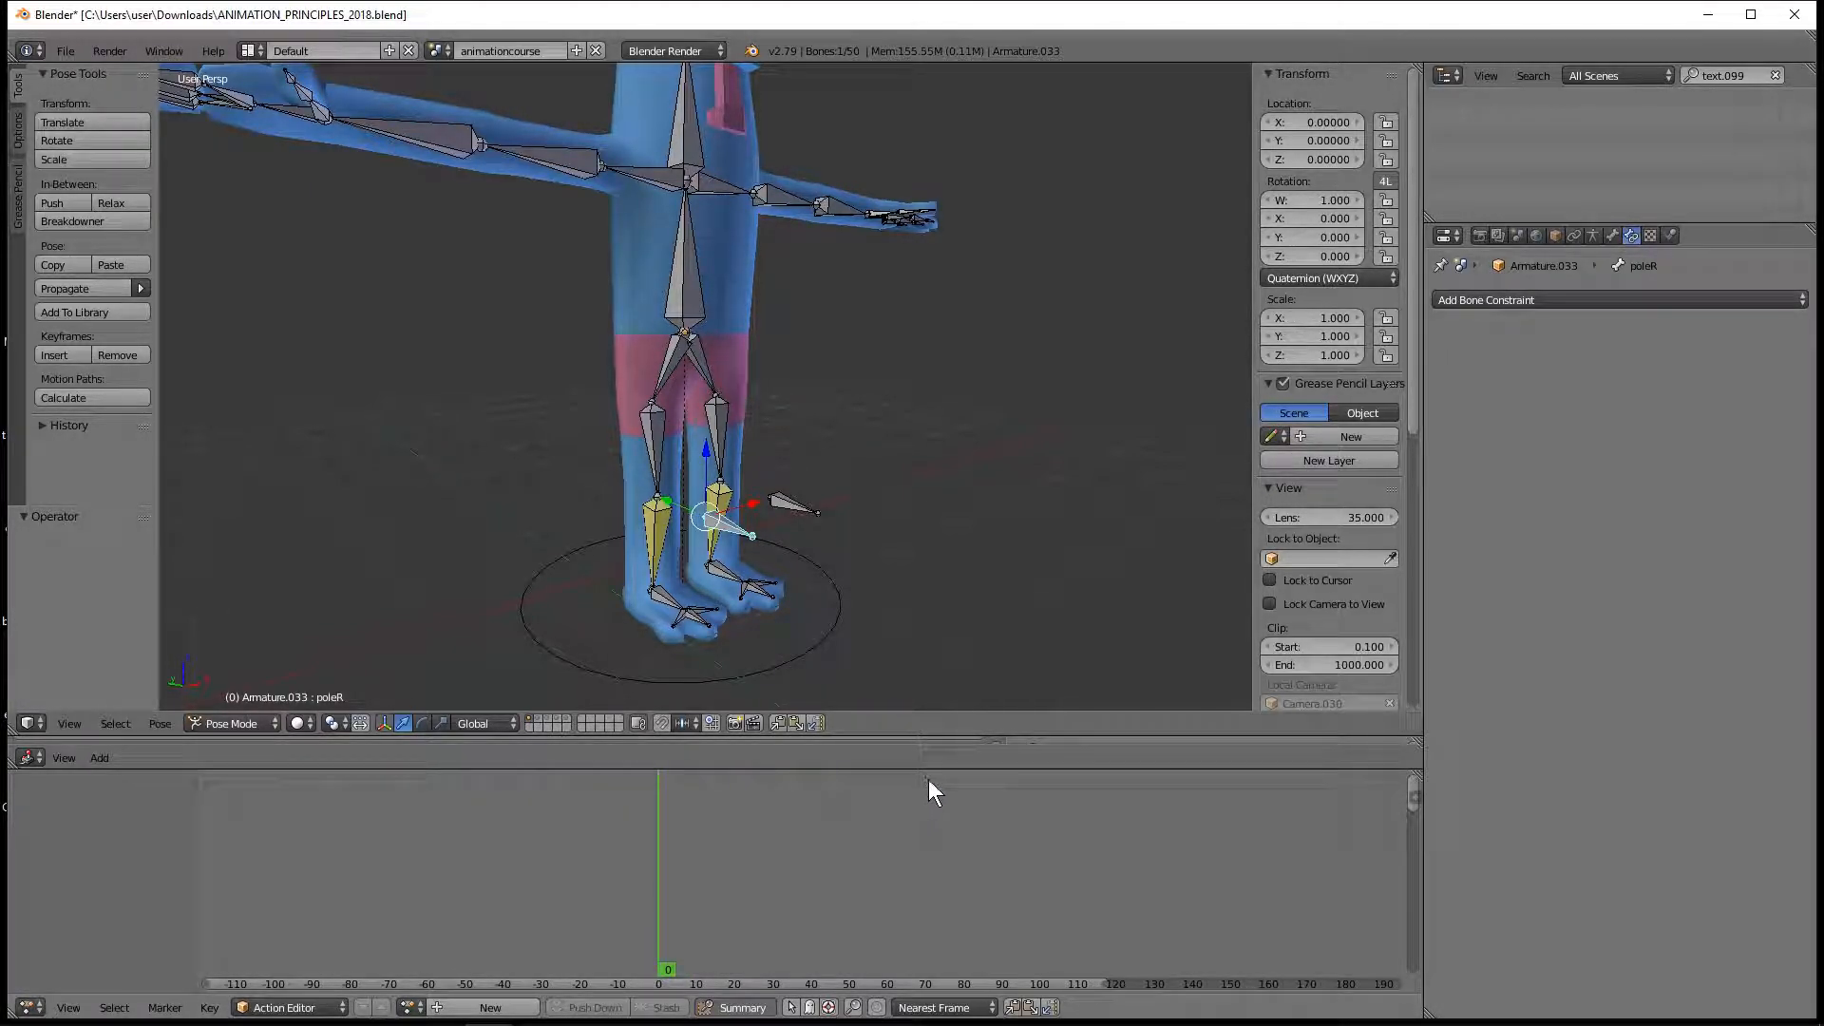
mouse_move(961, 770)
mouse_down()
mouse_move(949, 945)
mouse_move(956, 804)
mouse_up()
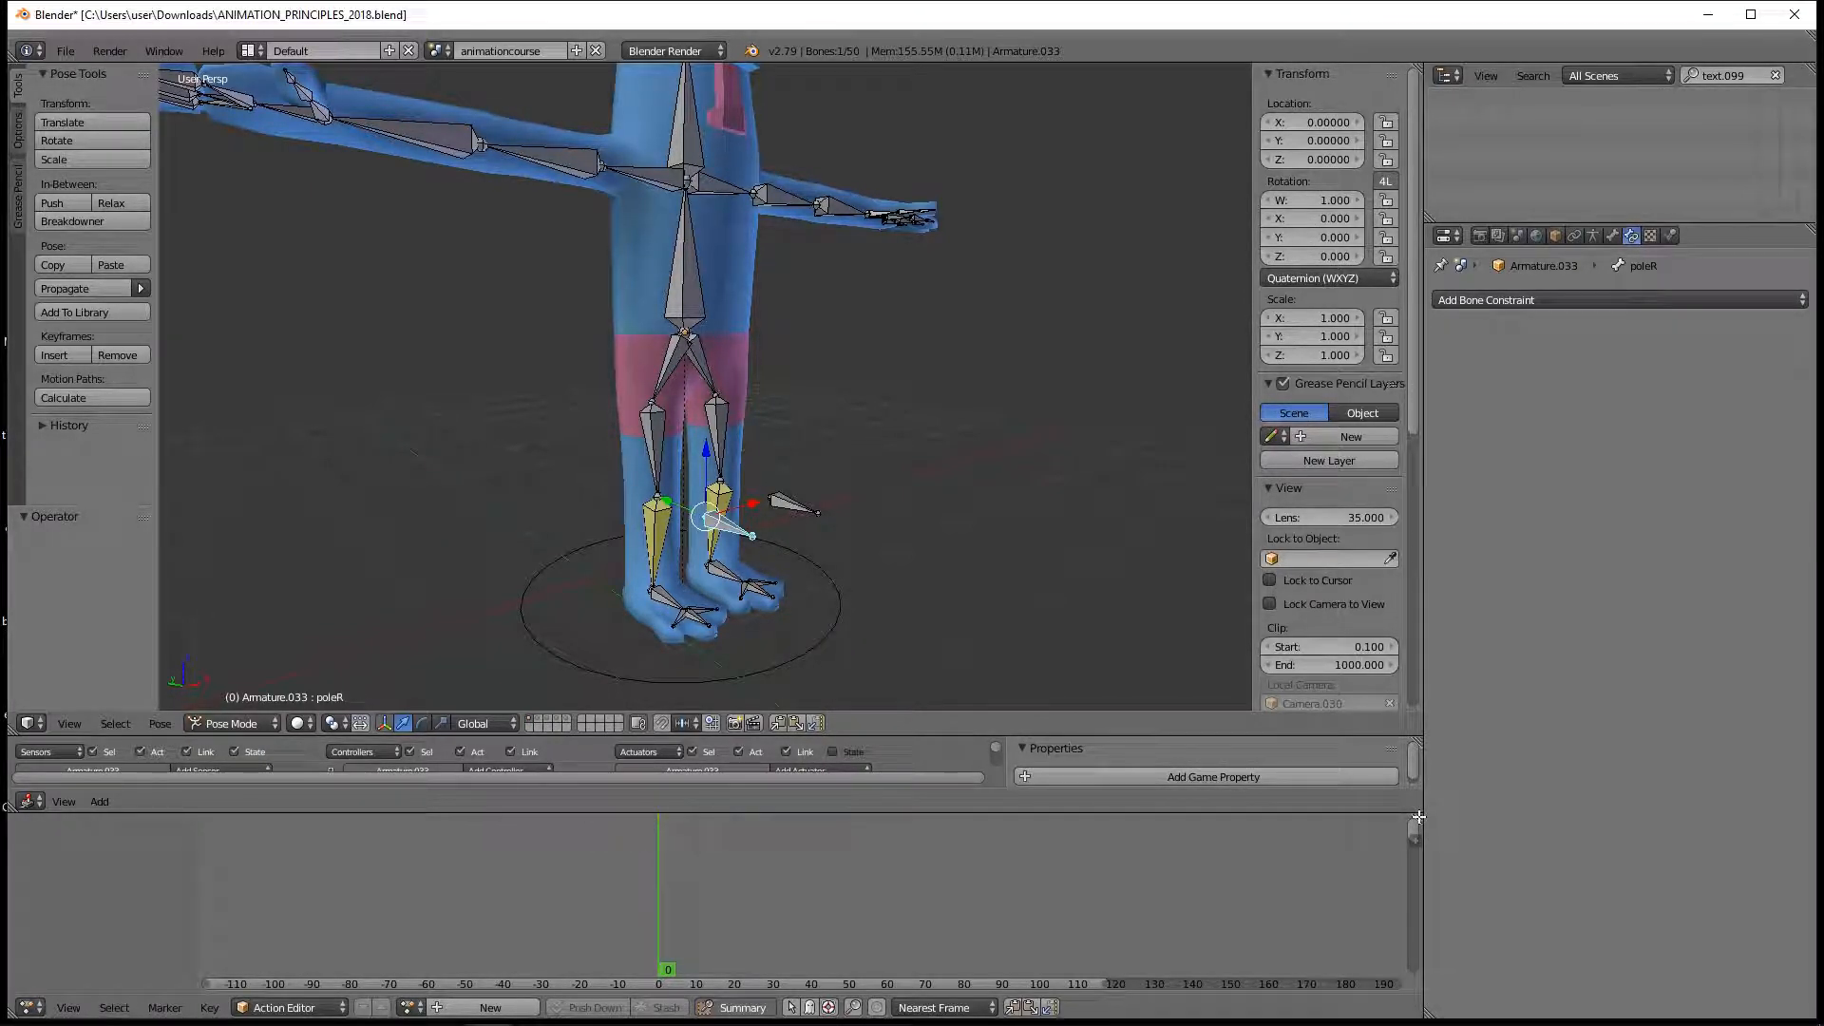
drag(1418, 817, 1397, 758)
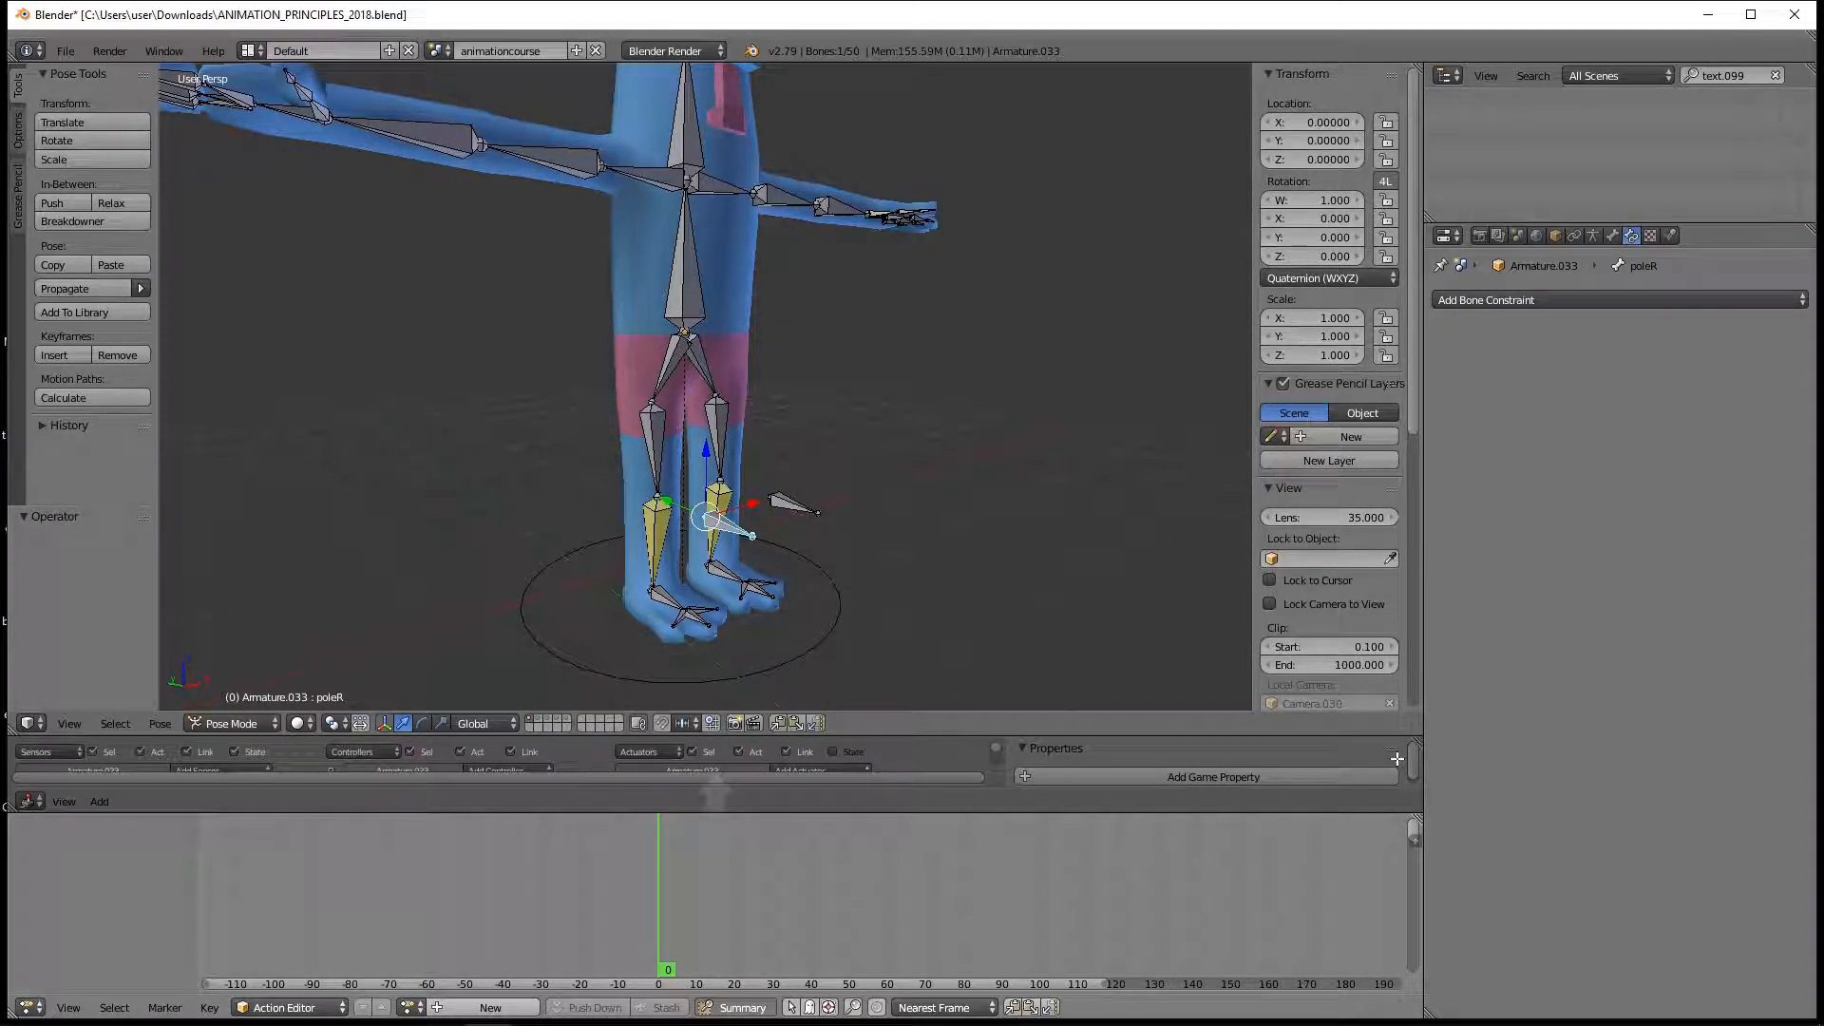
drag(1400, 755, 1389, 756)
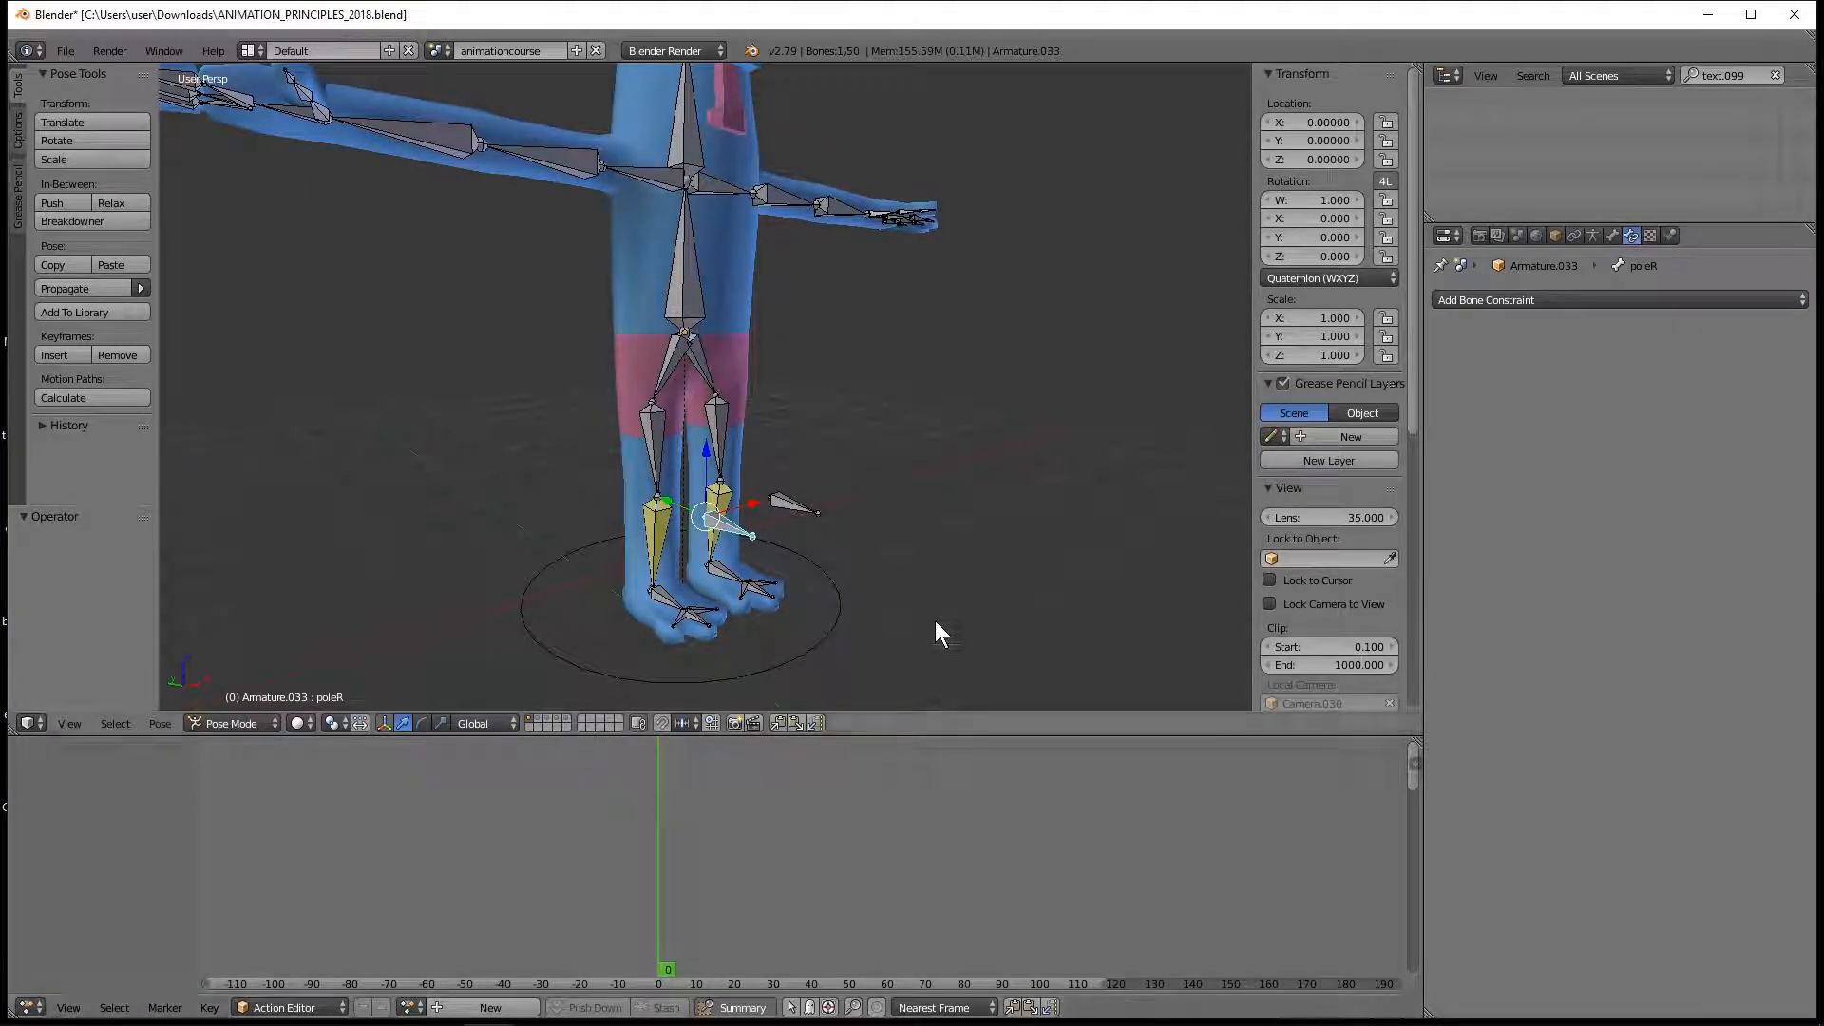
Step: Examine the character rig from several angles, including a close-up of the poleR bone and the leg bones
middle_drag(1006, 447, 794, 456)
scroll(920, 383, down, 2)
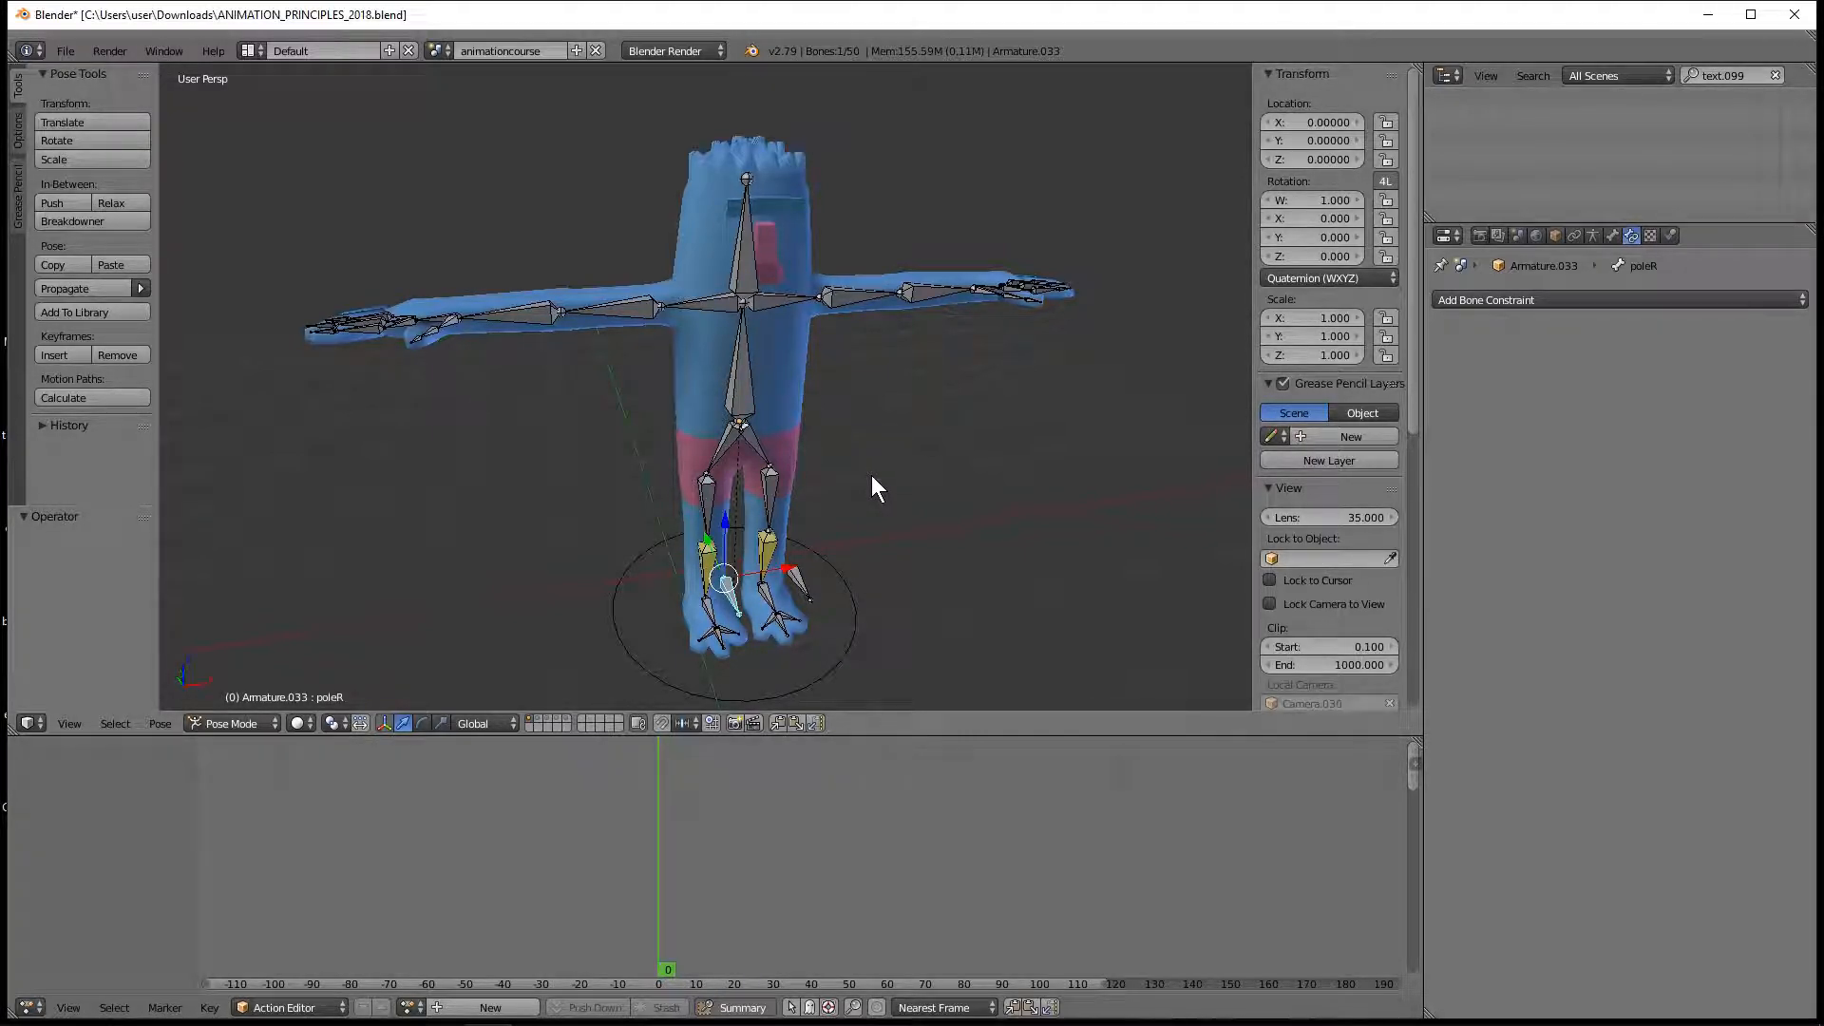
mouse_move(870, 480)
middle_down()
mouse_move(946, 359)
mouse_move(879, 391)
mouse_move(826, 468)
mouse_move(1010, 472)
mouse_move(932, 452)
mouse_move(664, 464)
mouse_move(819, 506)
mouse_move(871, 480)
middle_up()
middle_drag(659, 480, 921, 412)
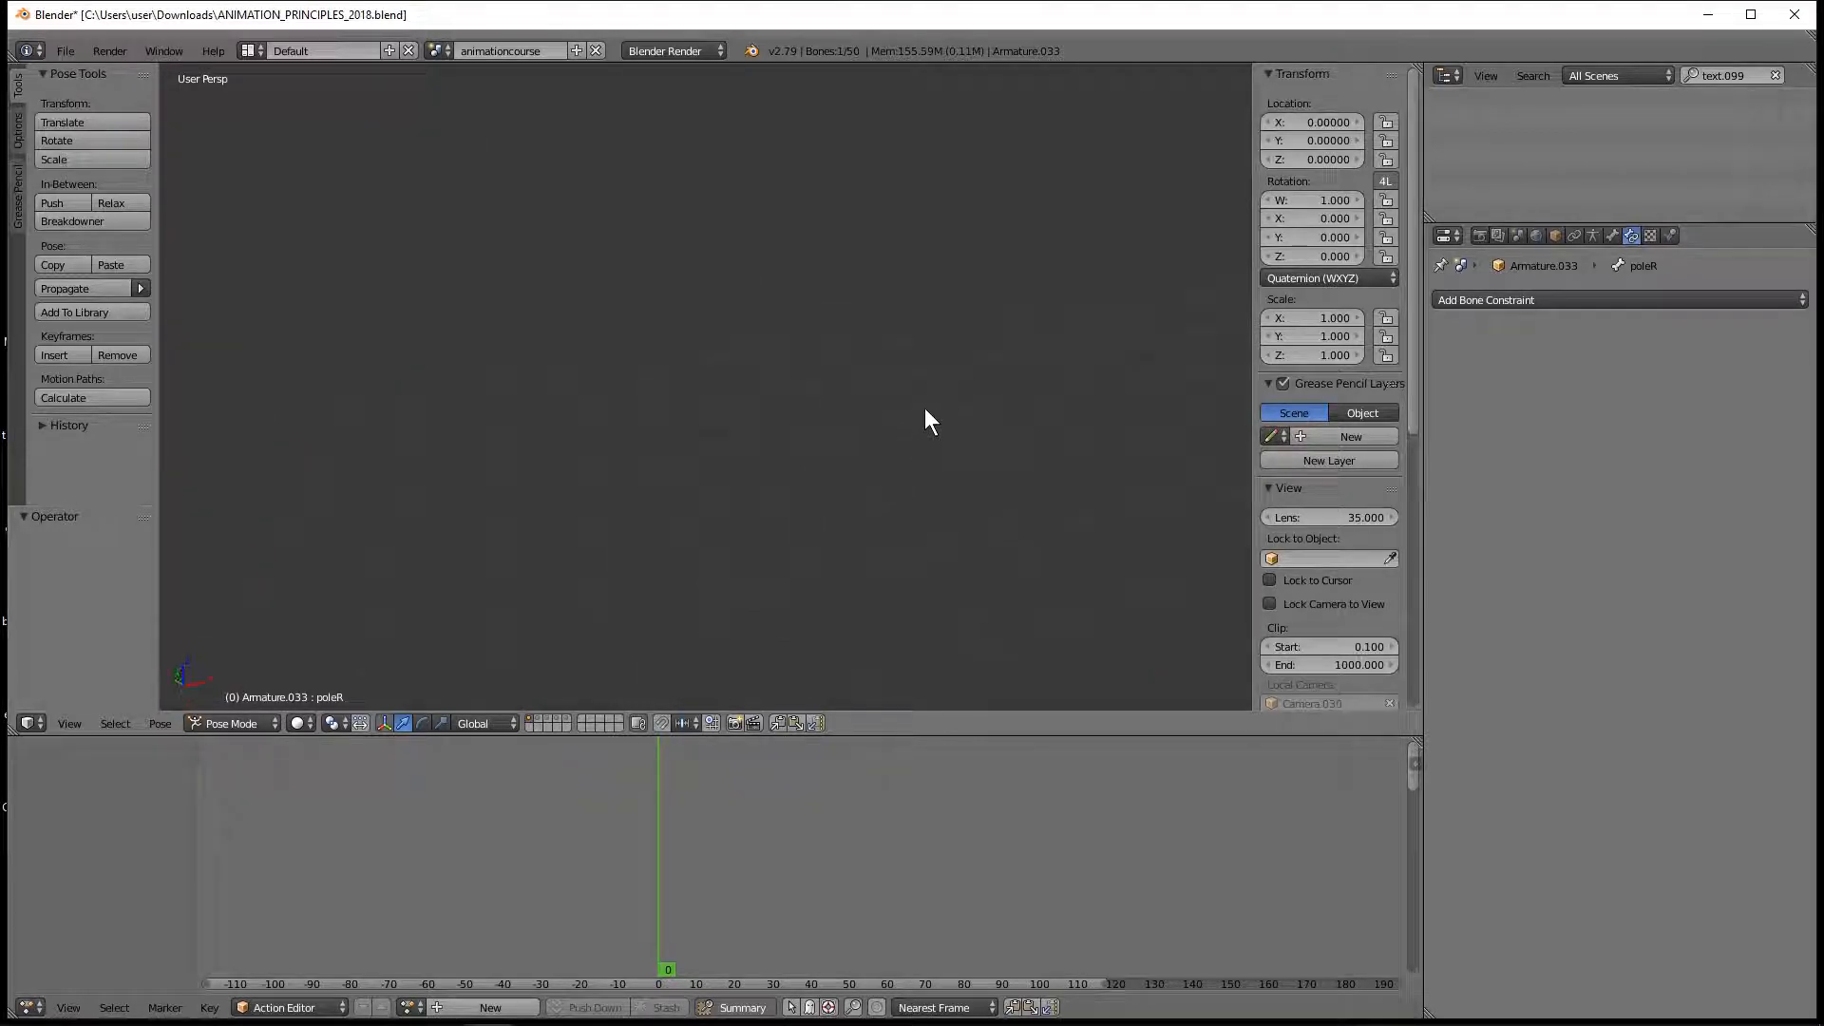
middle_drag(737, 462, 787, 508)
key(KP_Decimal)
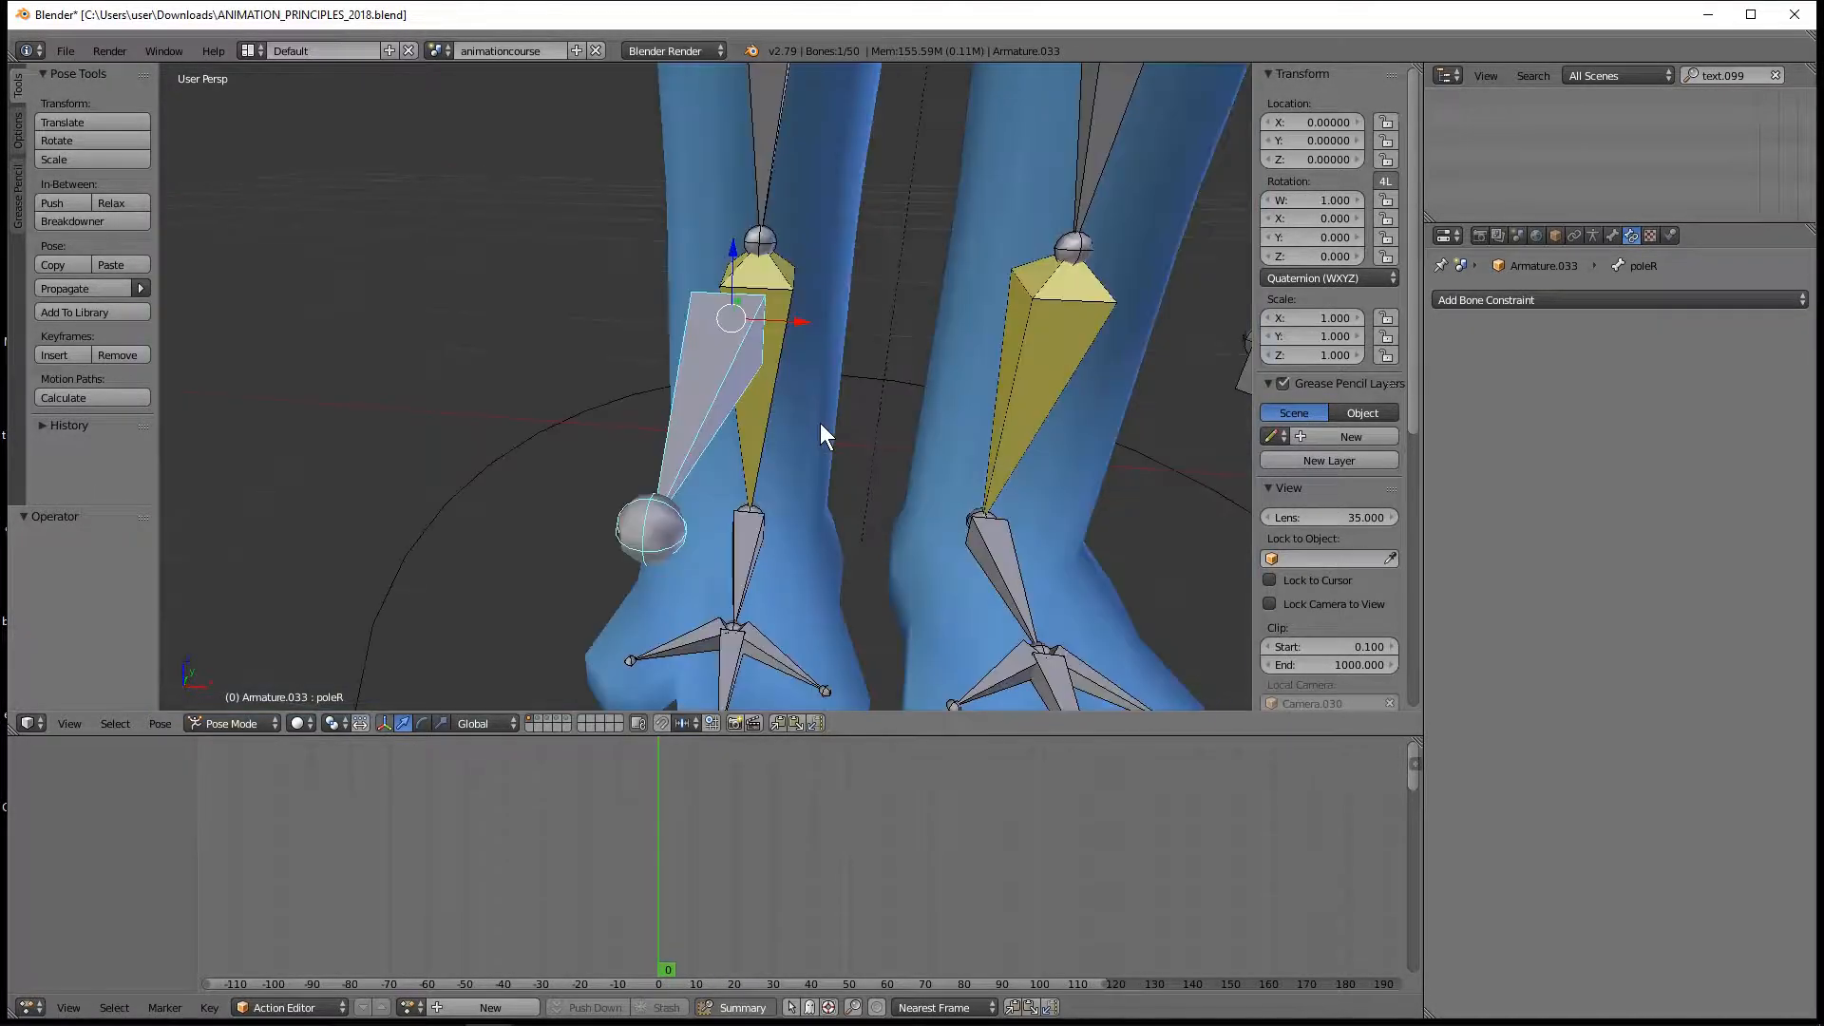
scroll(728, 415, down, 5)
middle_drag(732, 427, 686, 501)
scroll(713, 480, up, 2)
scroll(754, 414, up, 3)
scroll(773, 453, down, 6)
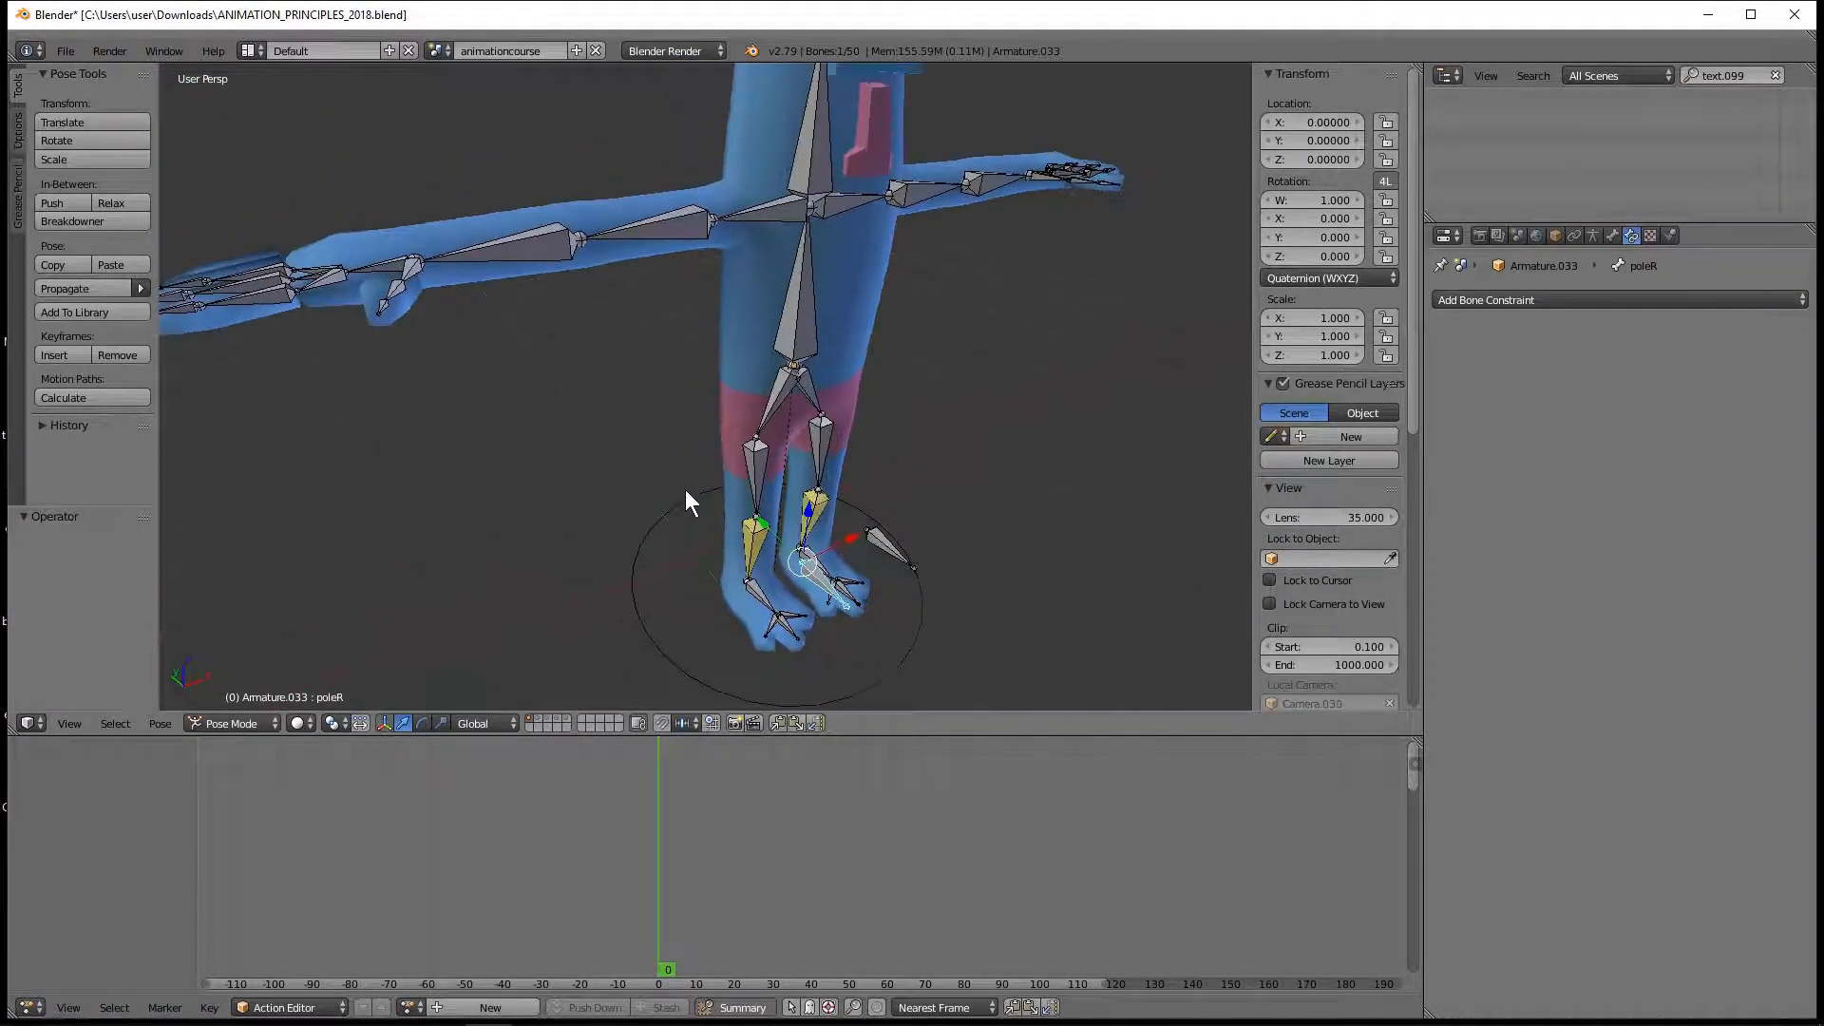
middle_drag(791, 378, 736, 460)
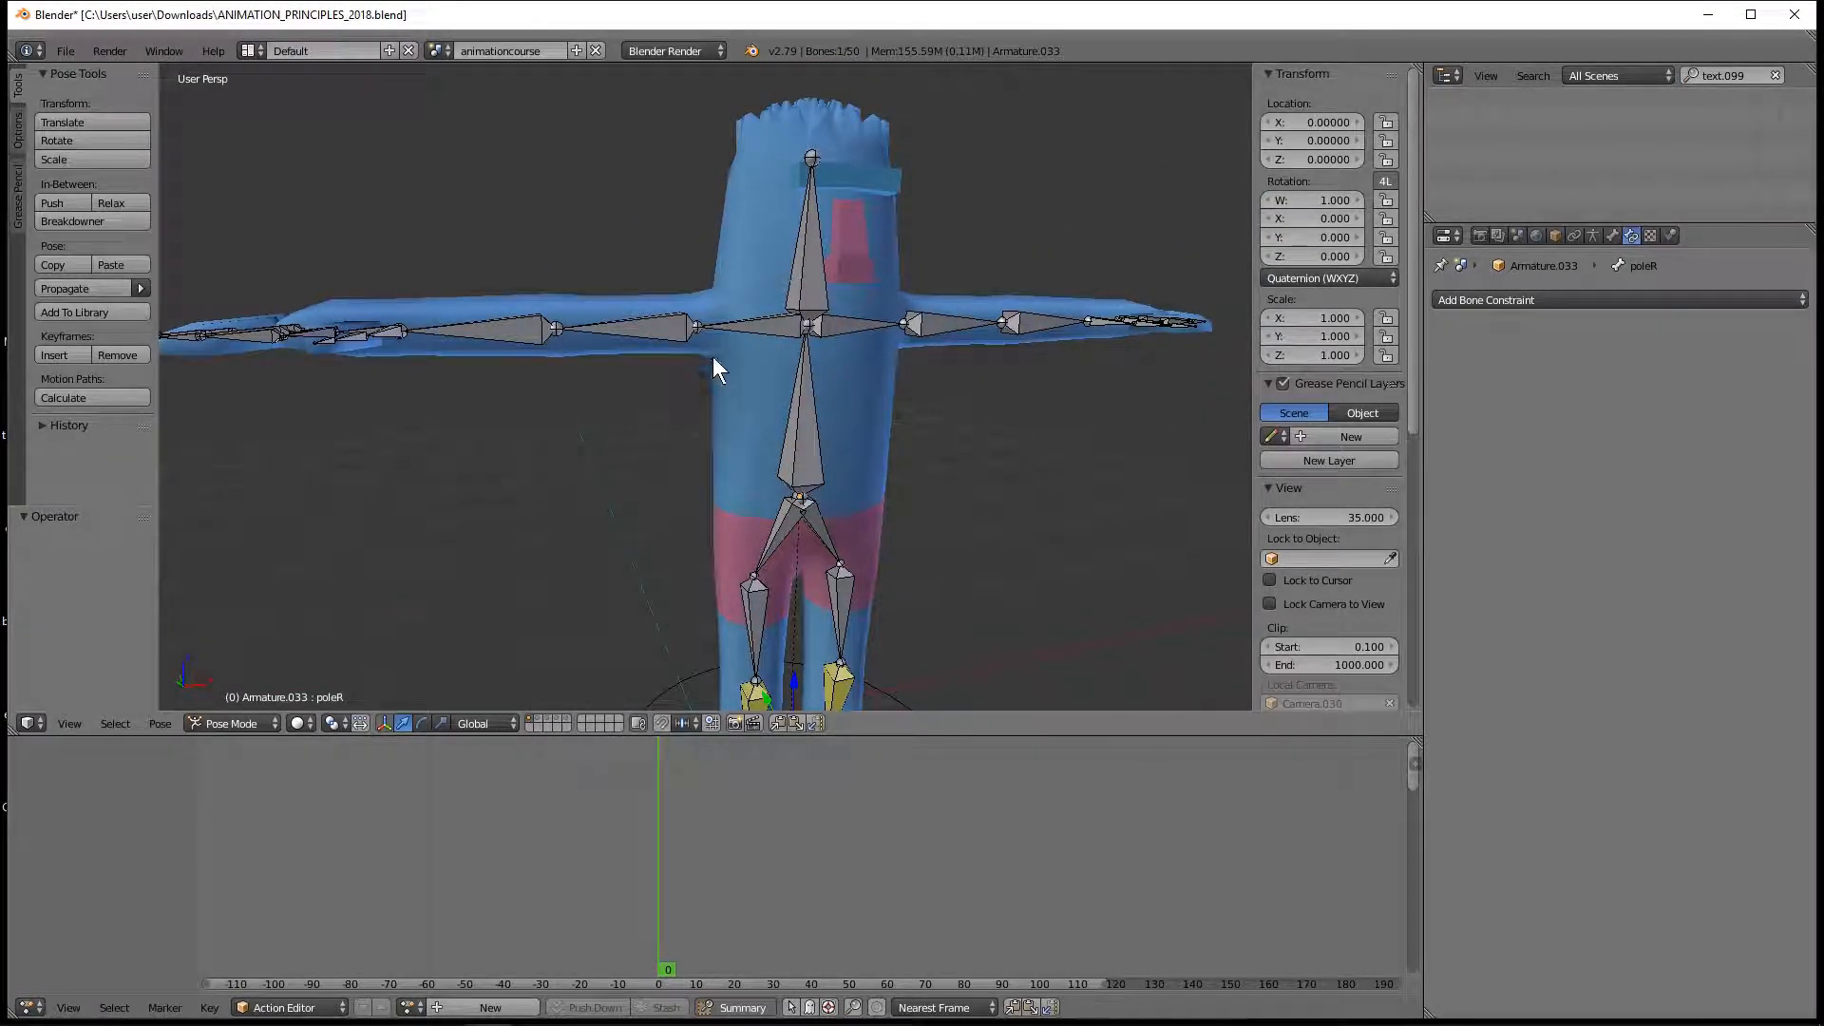
middle_drag(698, 370, 771, 387)
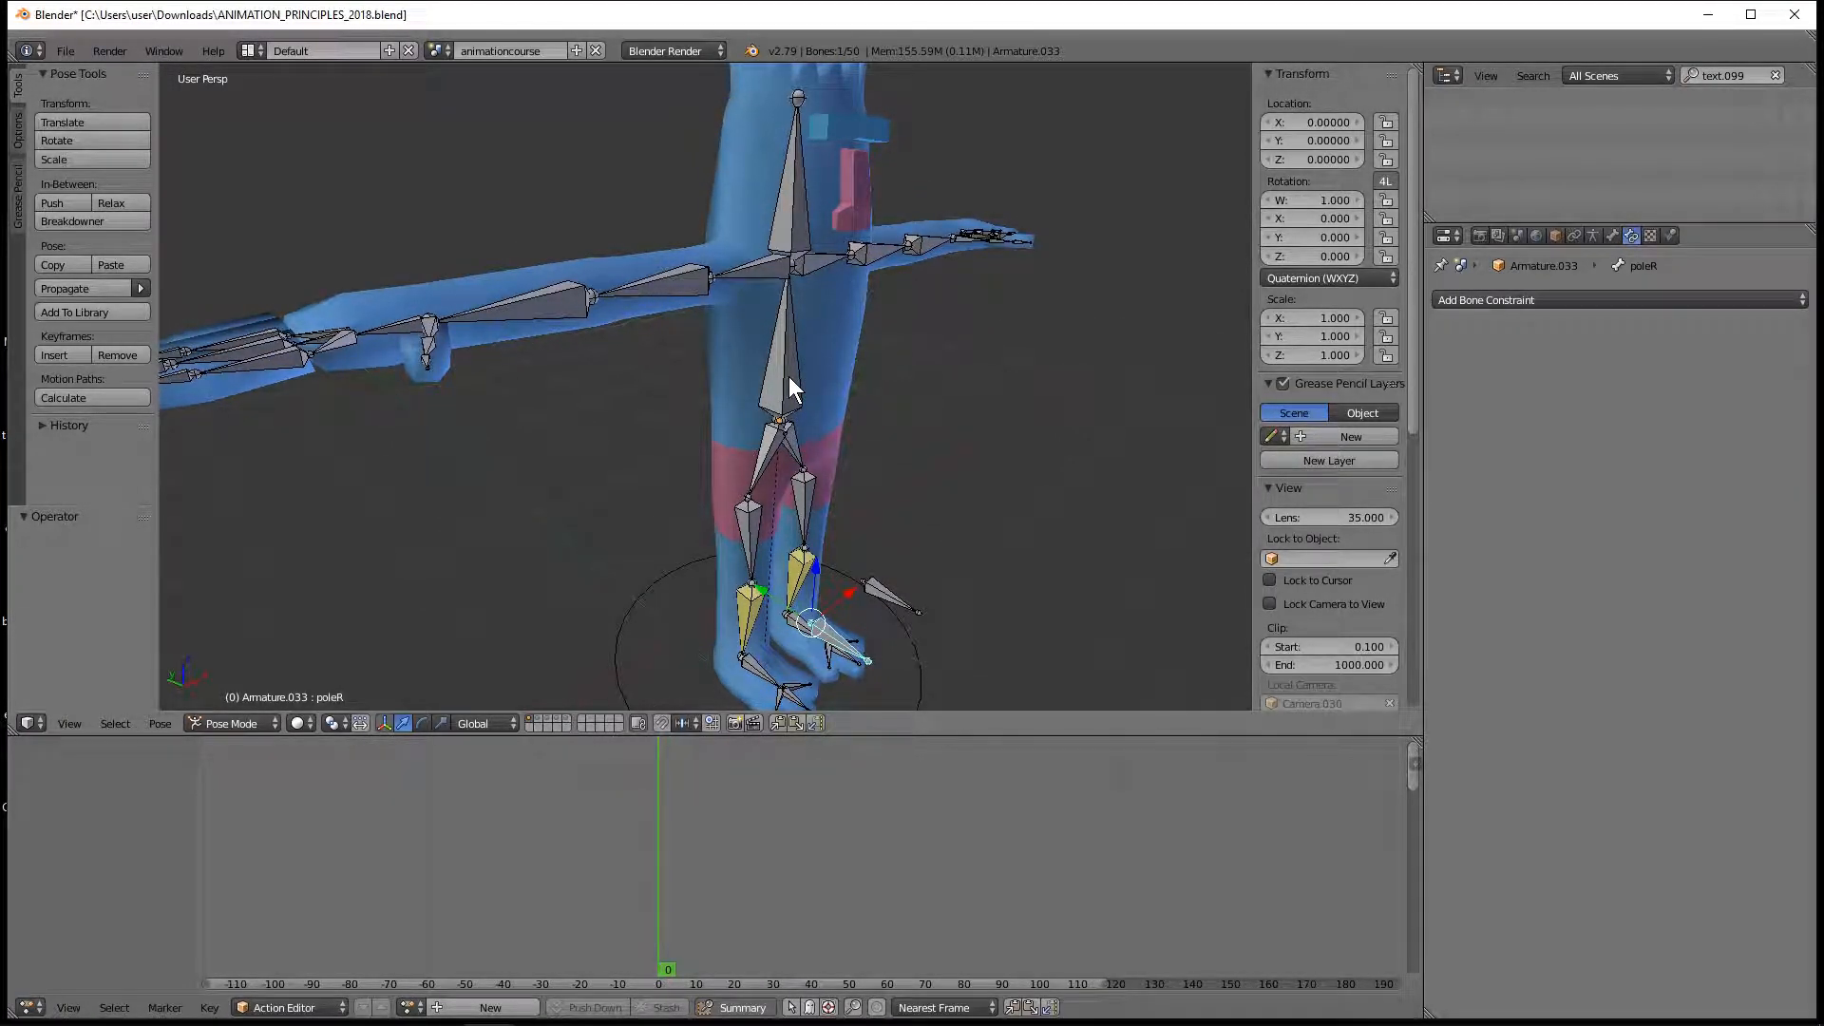
Step: Select the torso bone and toggle the armature's X-Ray display off and back on
right_click(784, 375)
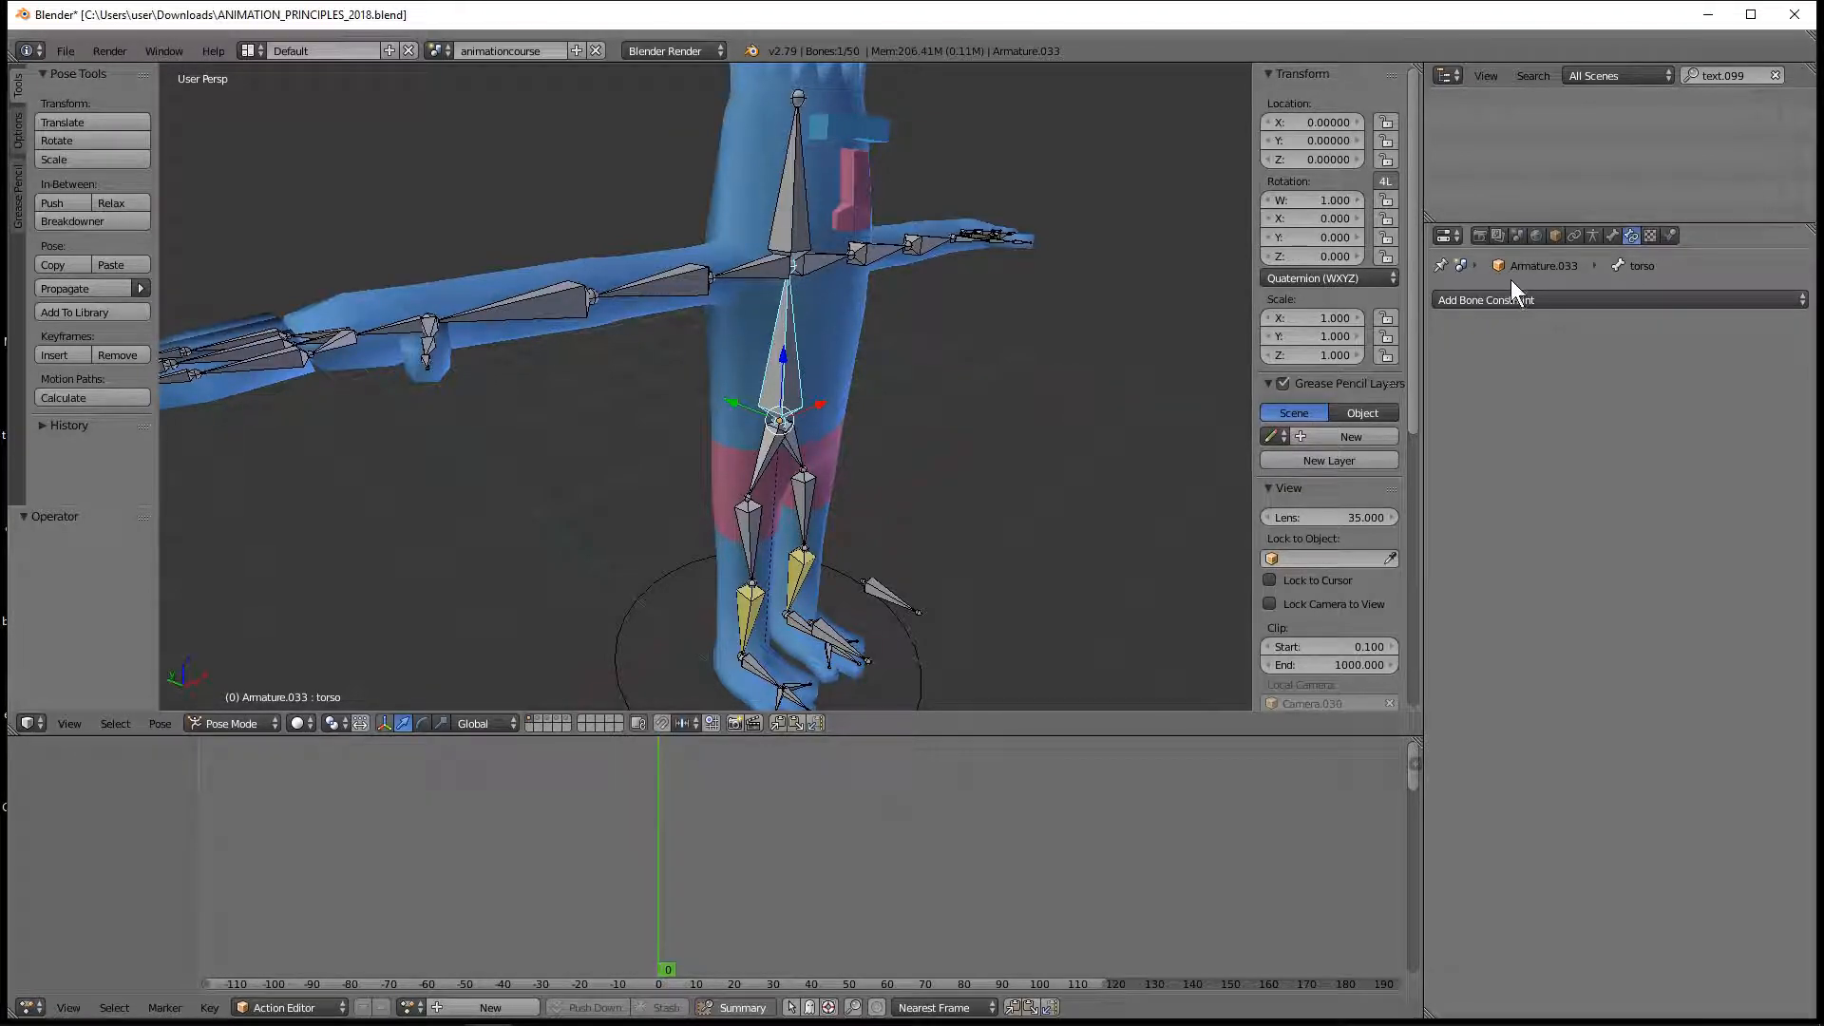
click(1592, 234)
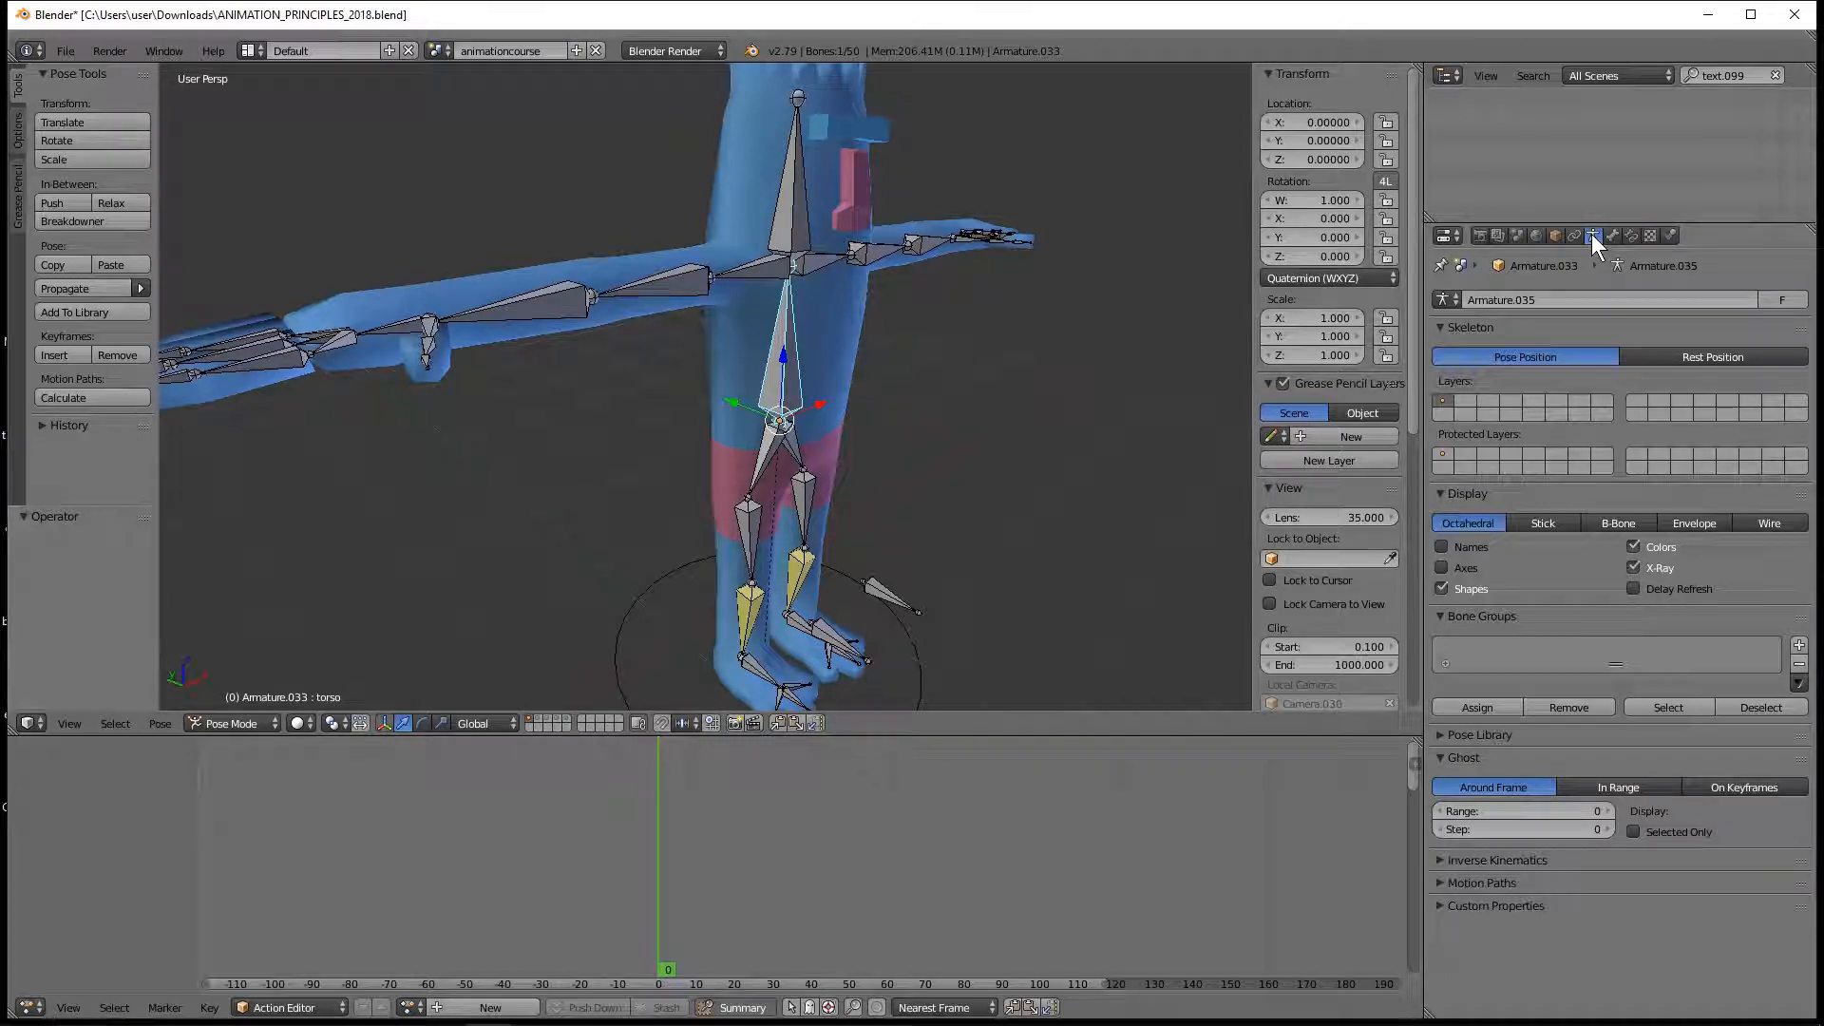
click(1633, 567)
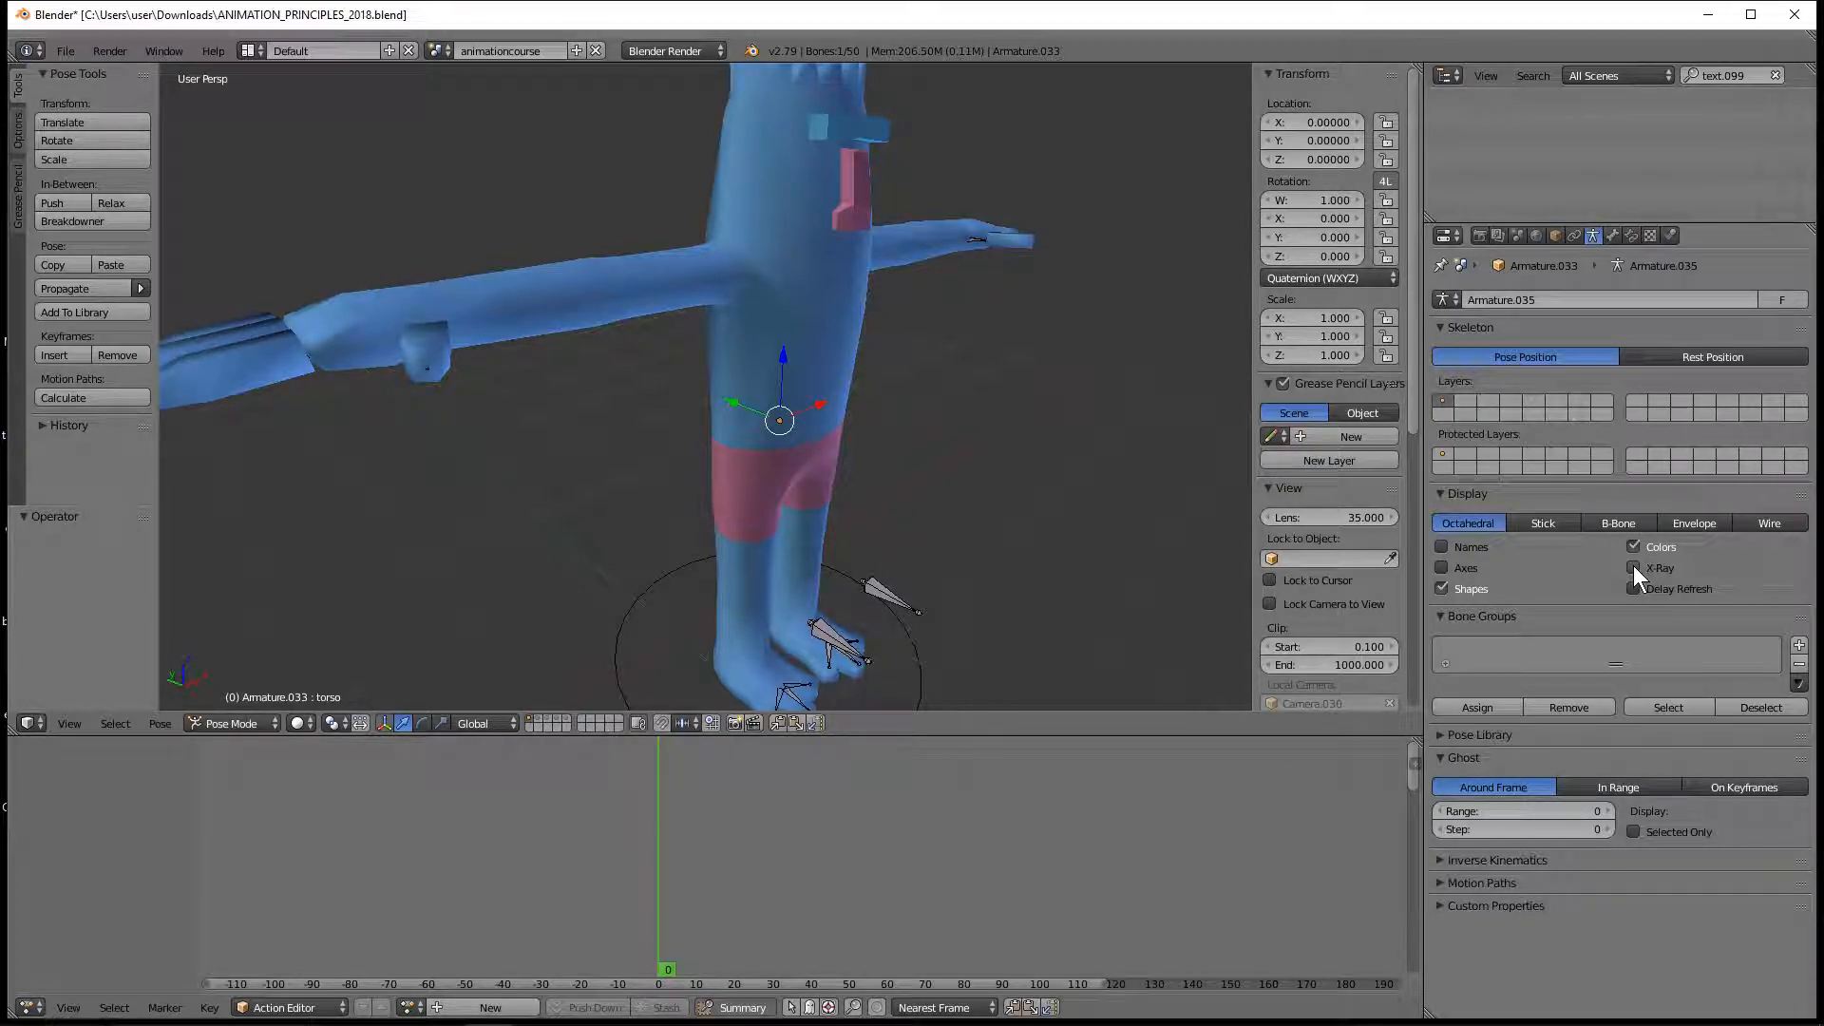
click(1633, 567)
click(1633, 567)
click(1633, 567)
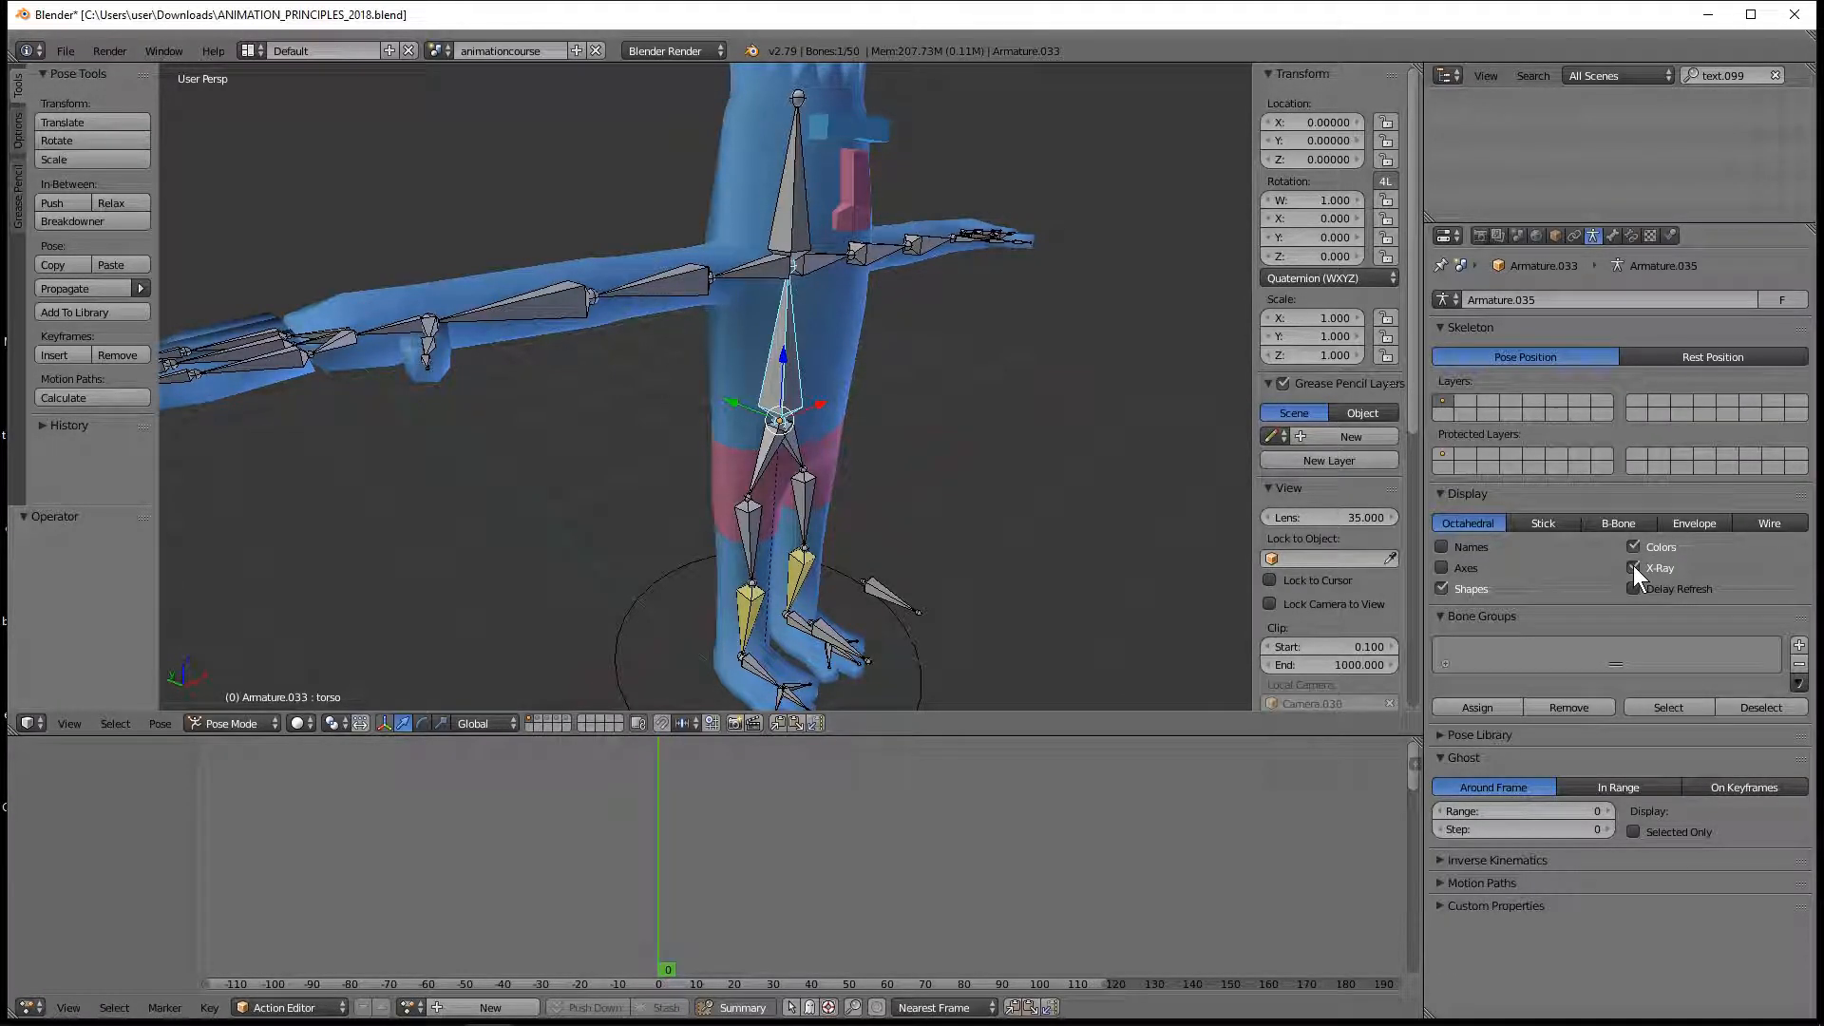
Step: Switch the armature to Object Mode and try moving the whole character
middle_drag(982, 391, 741, 395)
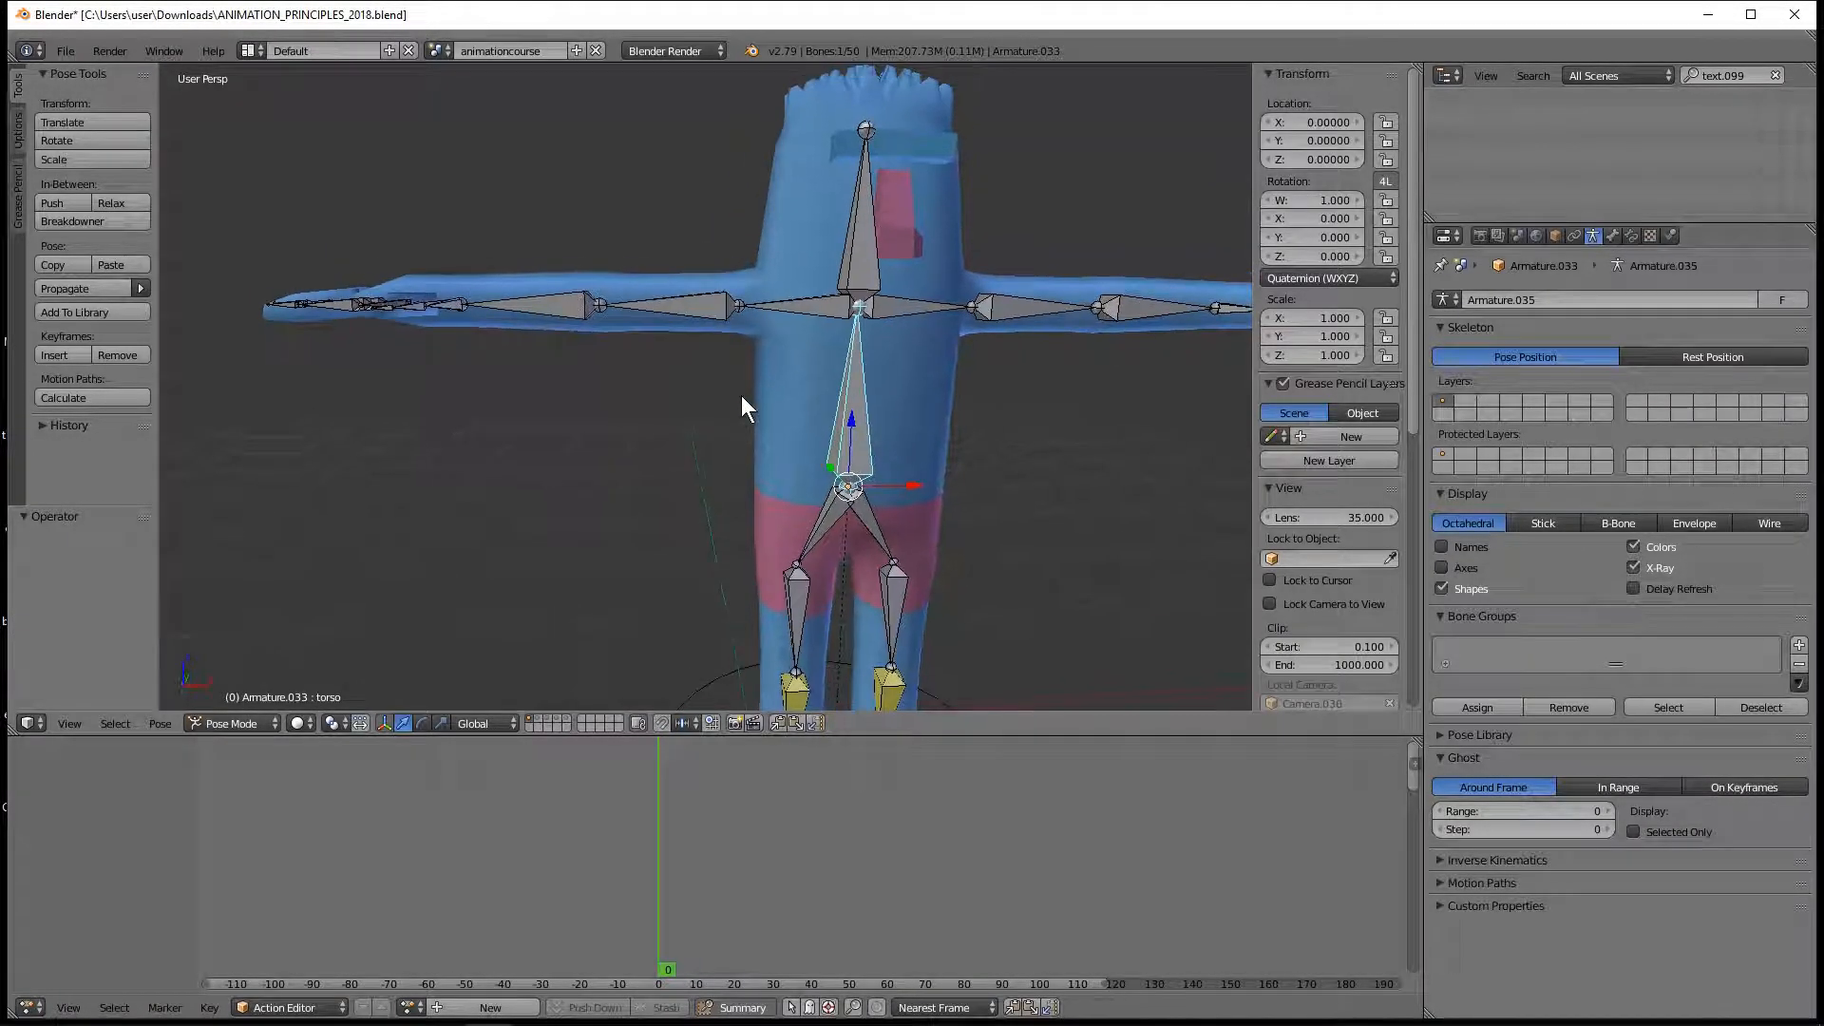
click(239, 720)
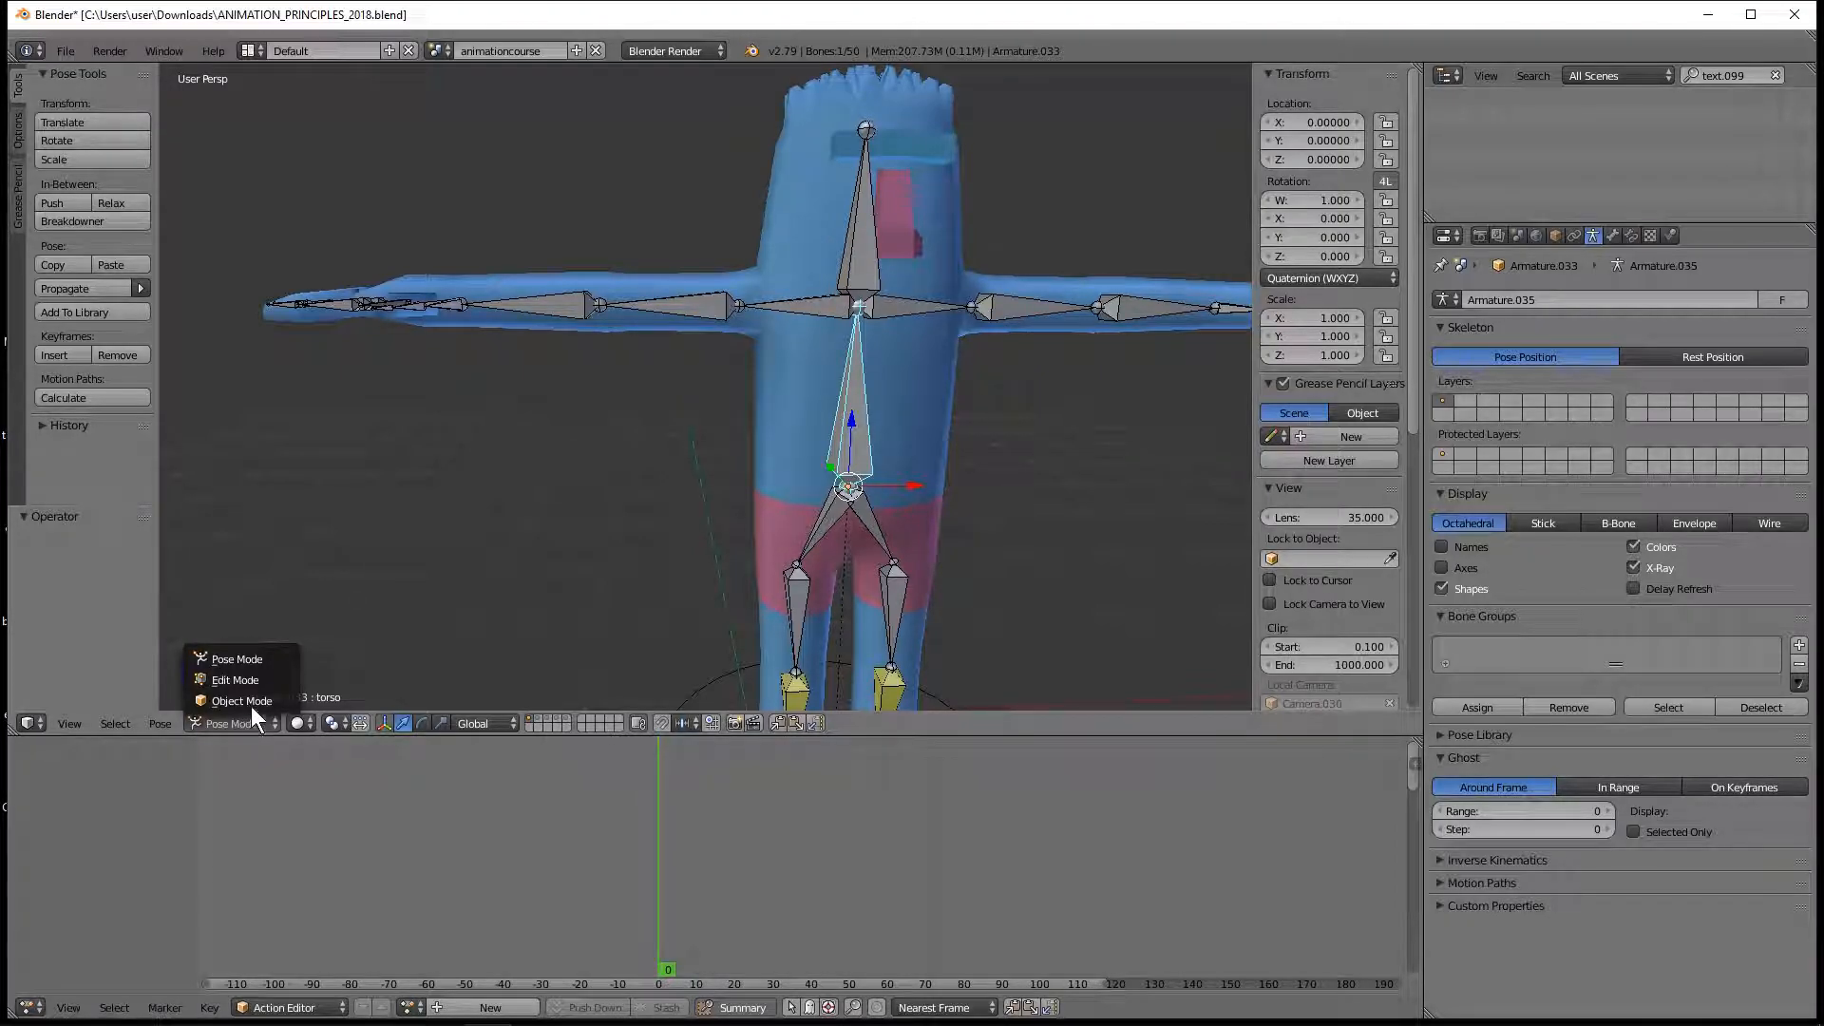
click(247, 700)
middle_drag(646, 497, 742, 529)
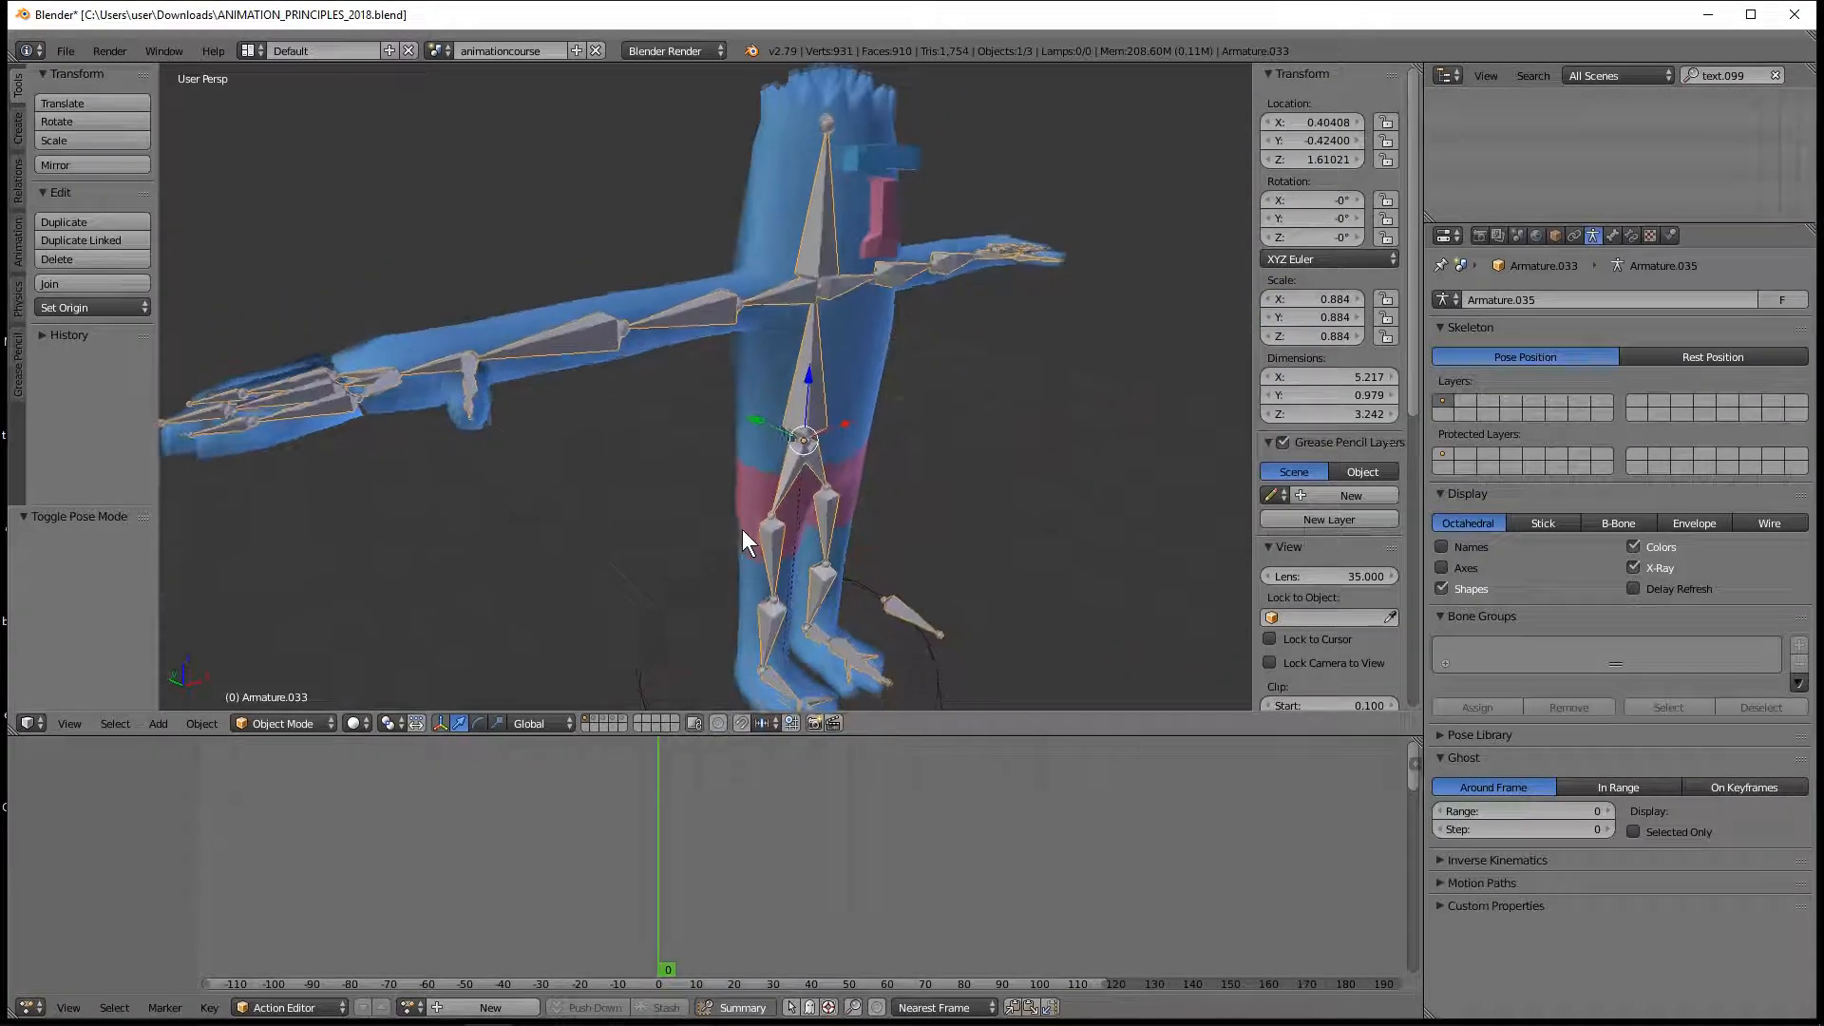
scroll(826, 503, down, 3)
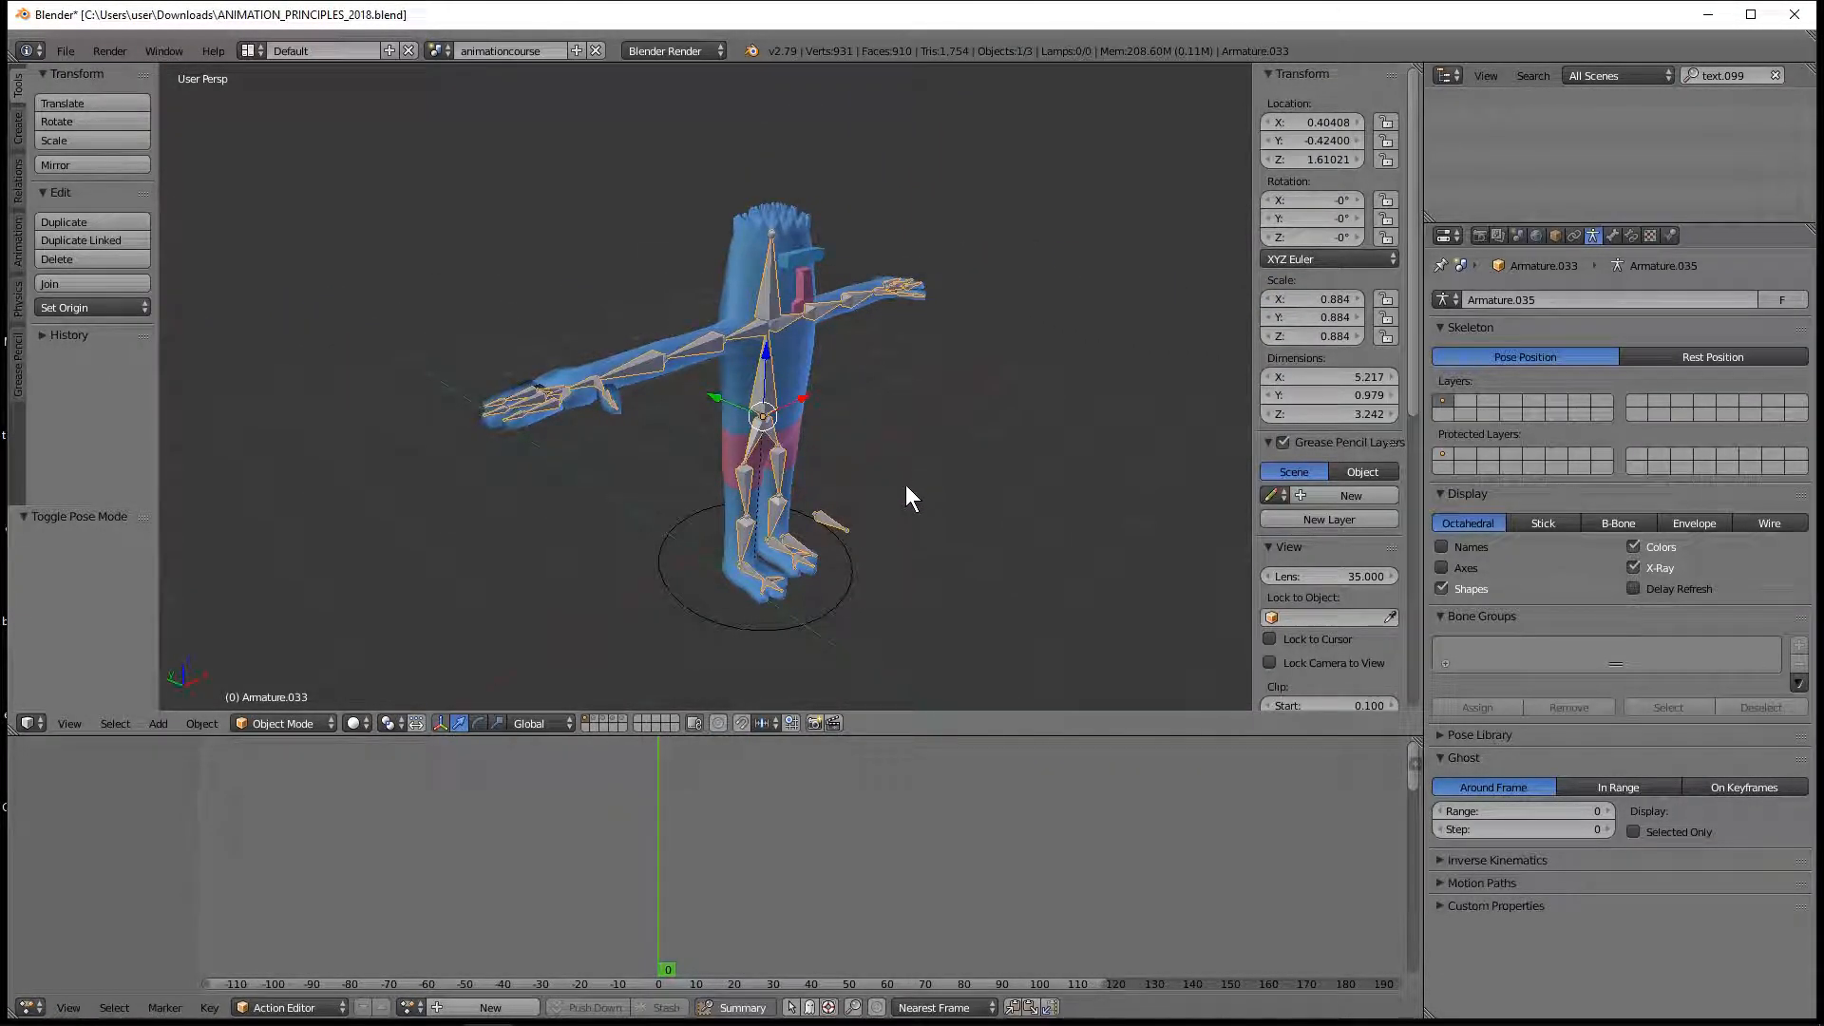
scroll(868, 458, up, 3)
middle_drag(868, 458, 829, 444)
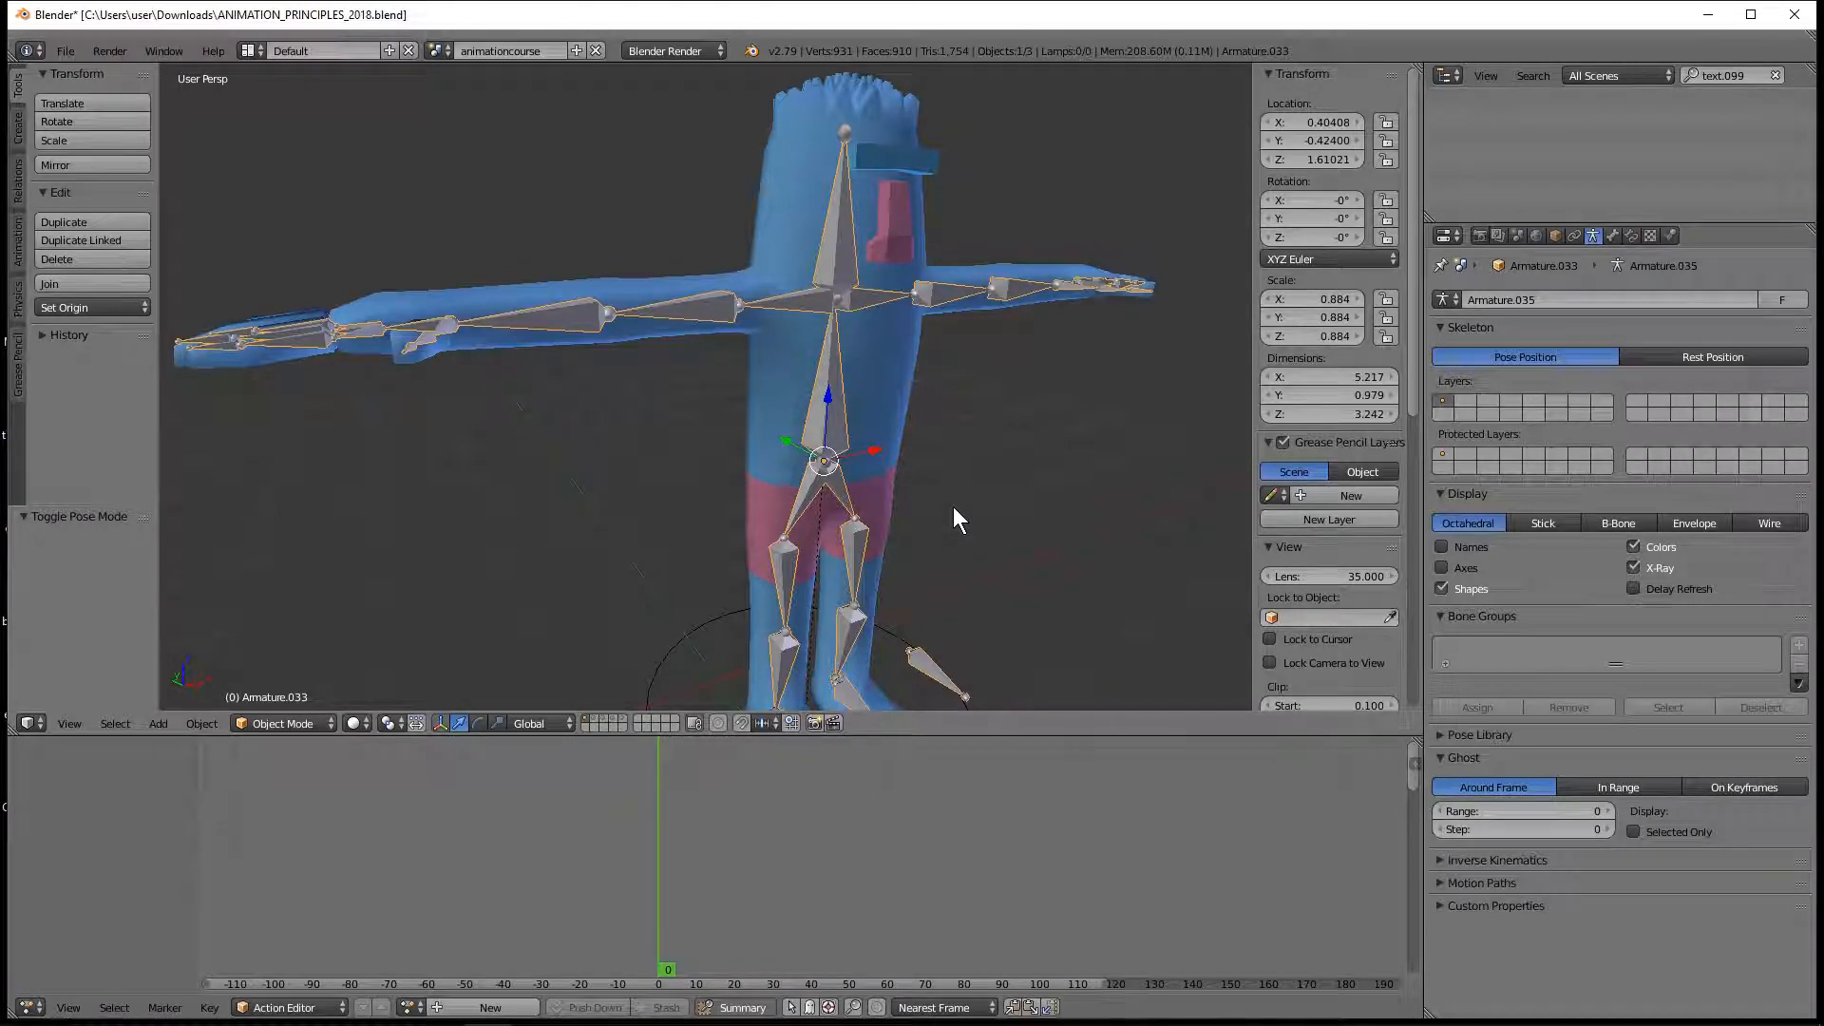
key(g)
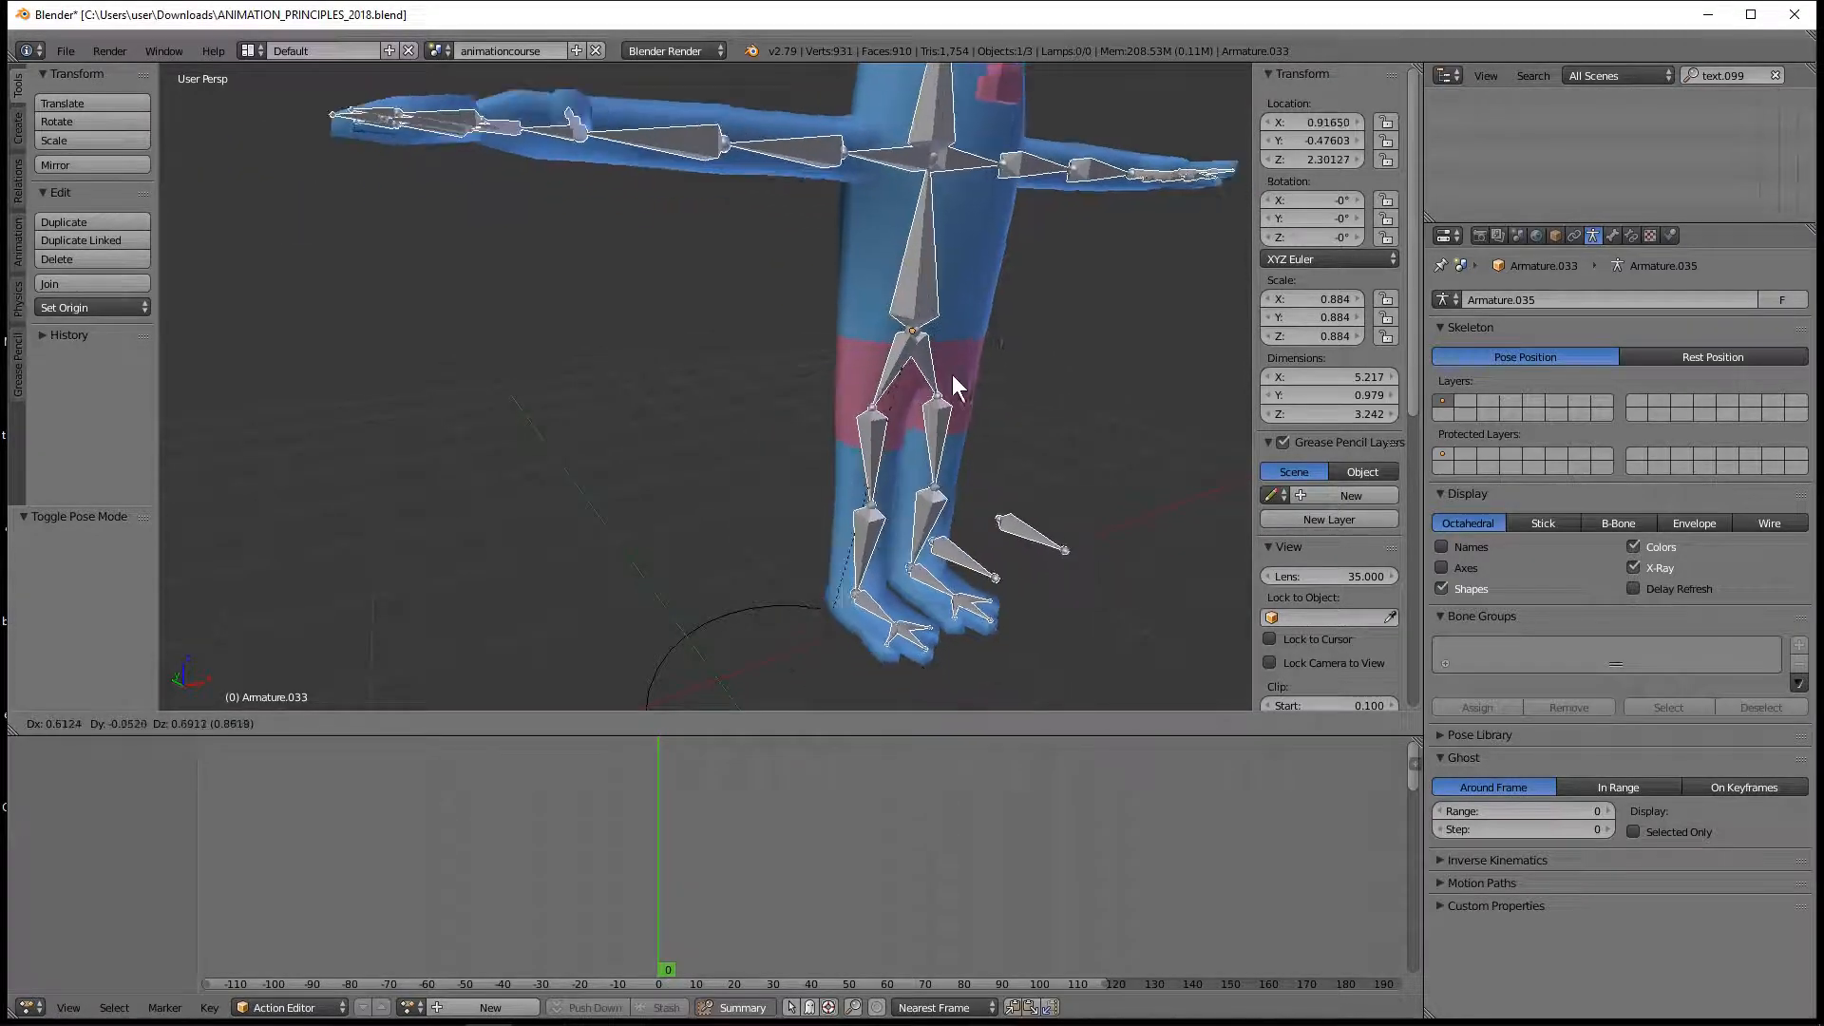
key(Escape)
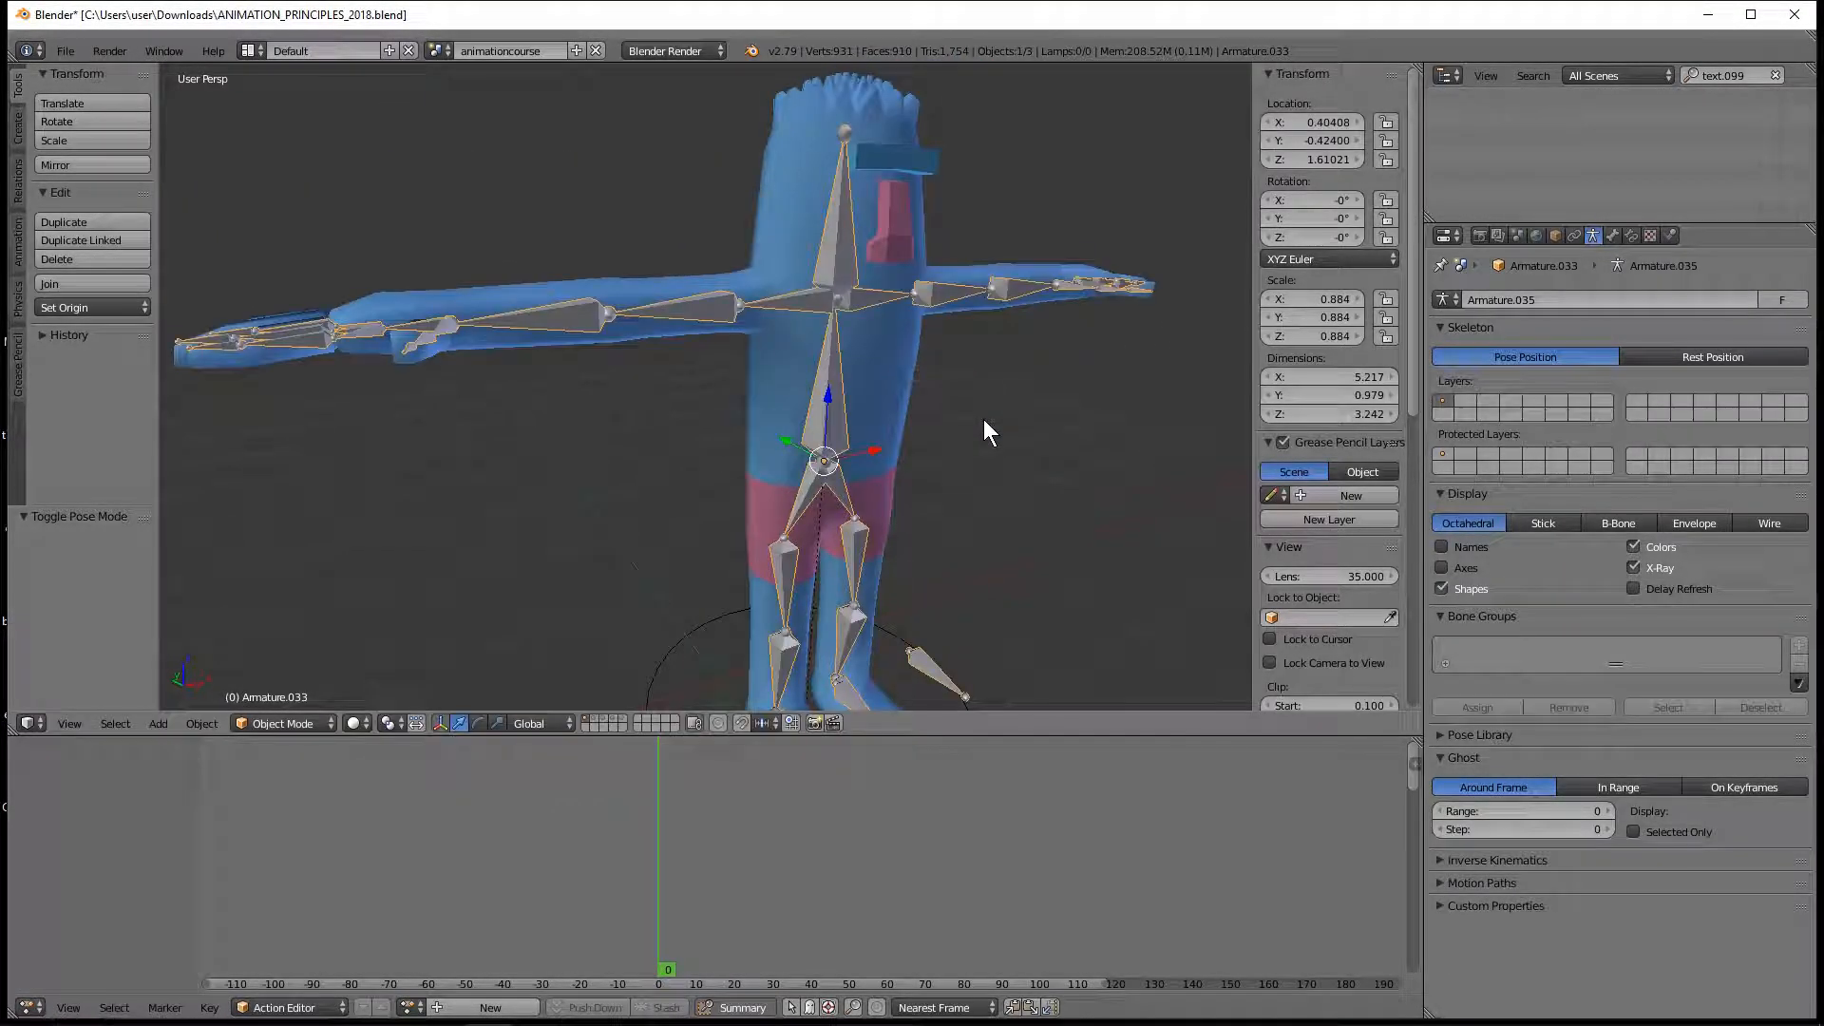
Step: Move the whole armature about 0.84 in X, 0.24 in Y and 1.0 in Z, and undo the move
scroll(999, 447, down, 2)
middle_drag(999, 454, 939, 471)
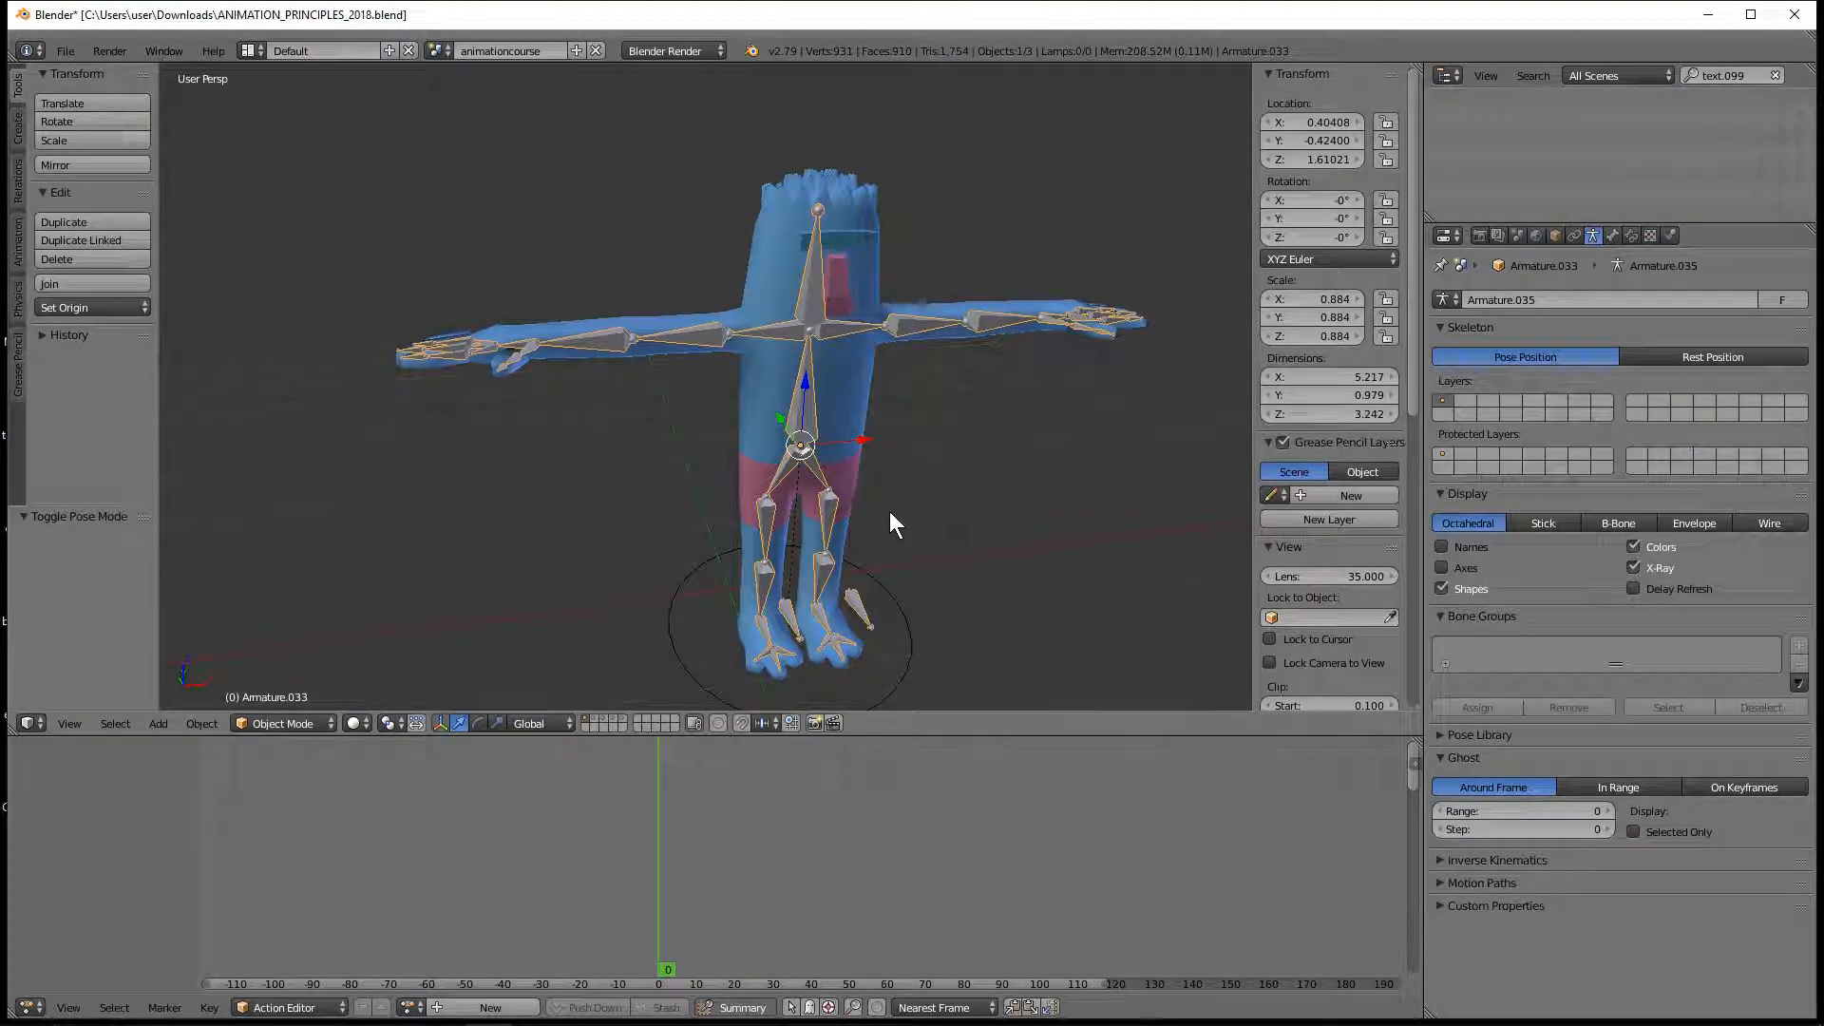
key(g)
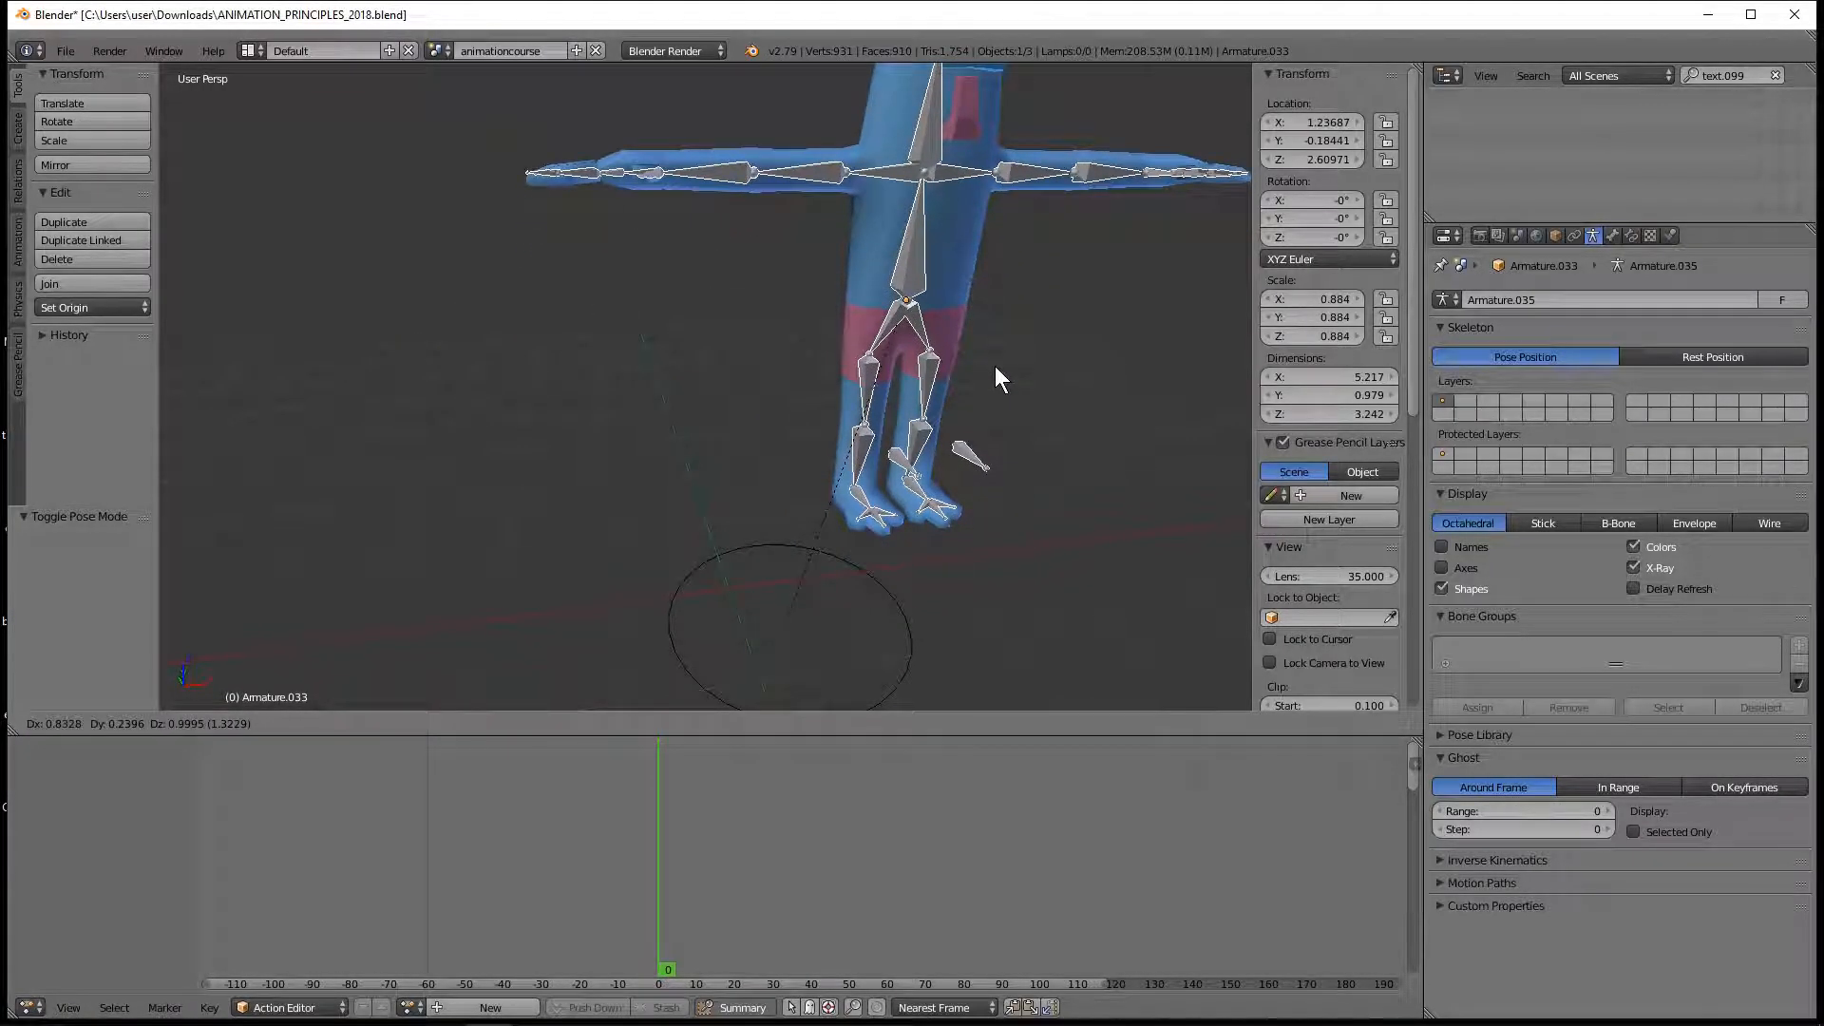
click(995, 366)
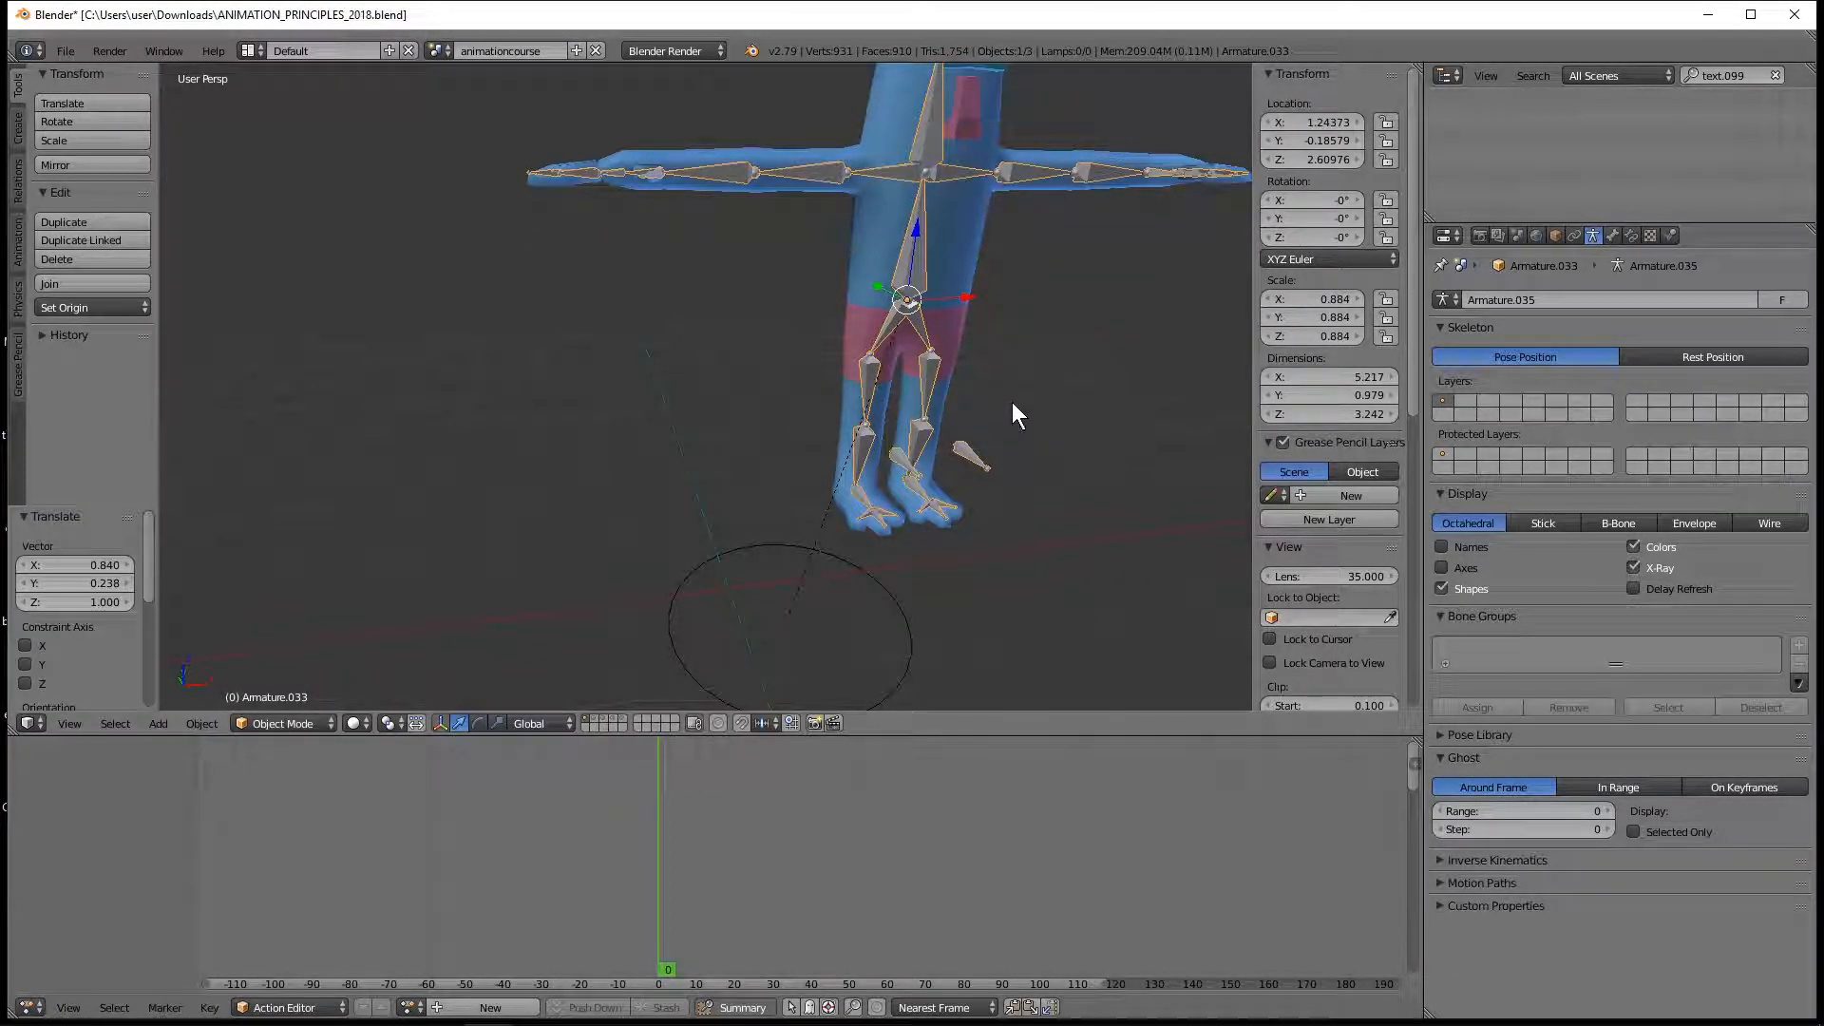
middle_drag(790, 376, 927, 418)
scroll(918, 361, down, 4)
scroll(875, 435, up, 3)
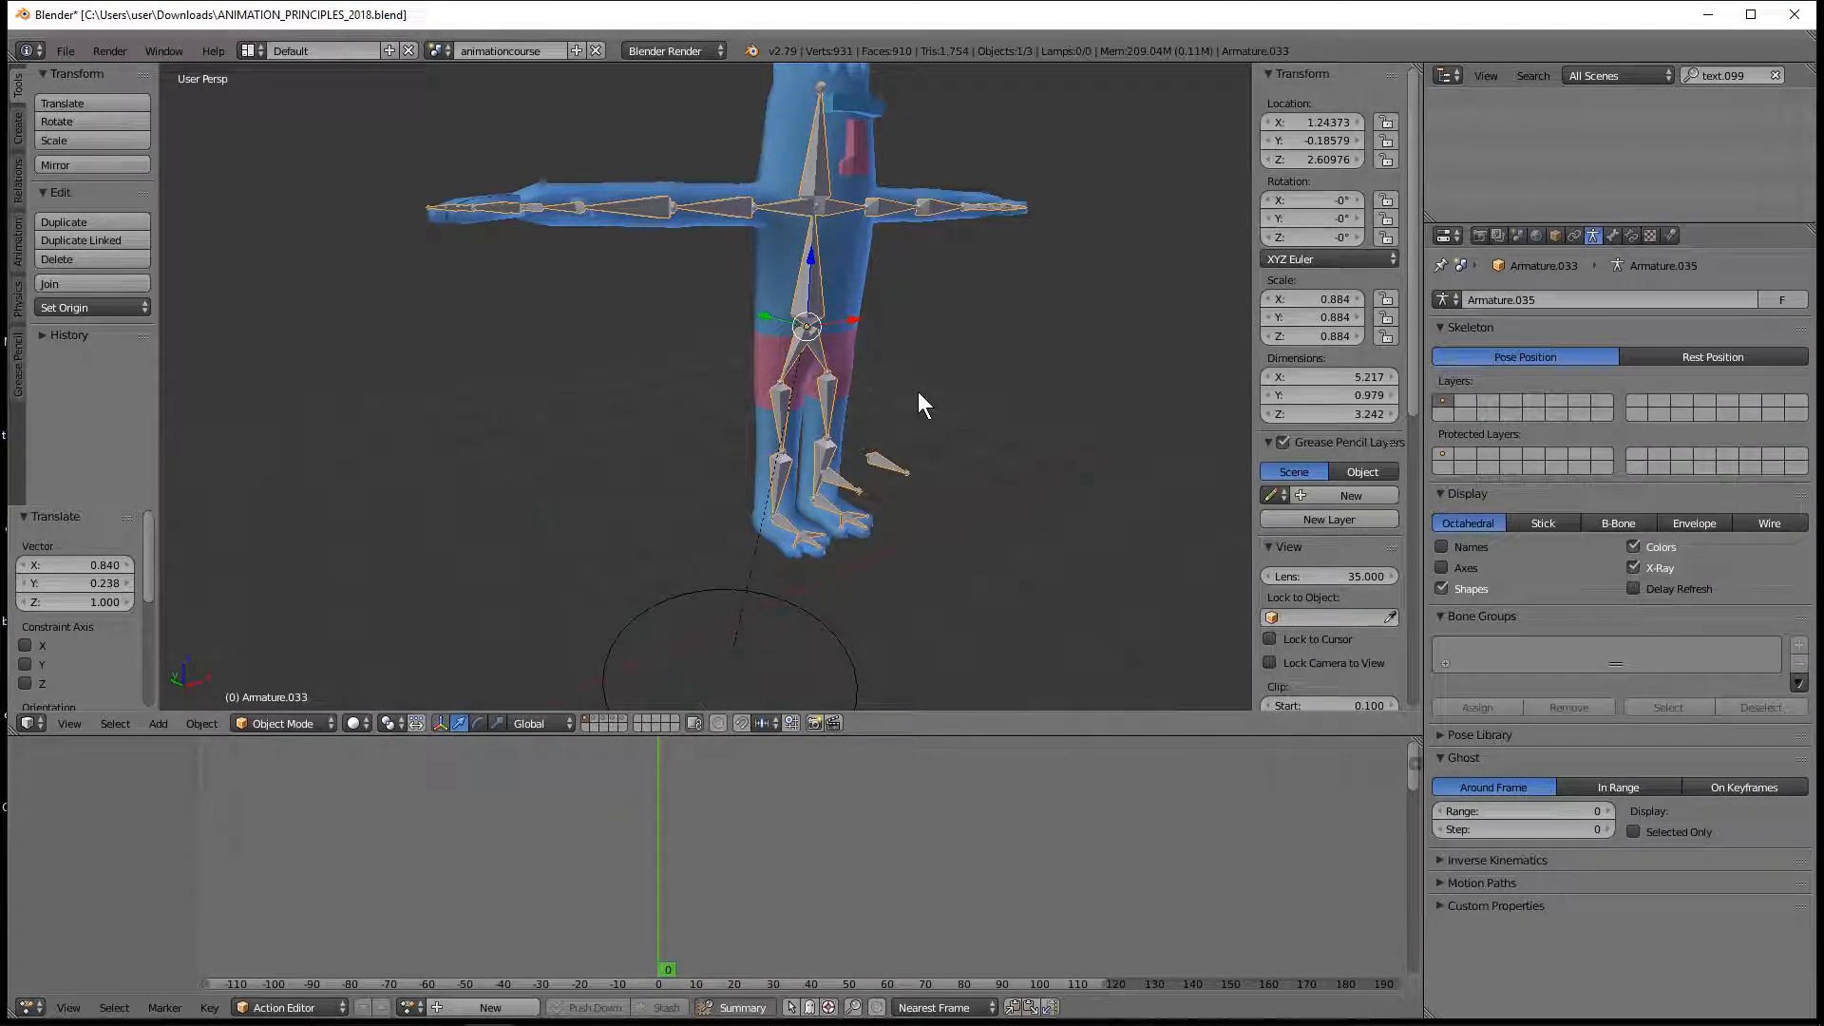
key(ctrl+z)
middle_drag(840, 498, 817, 435)
scroll(807, 455, up, 3)
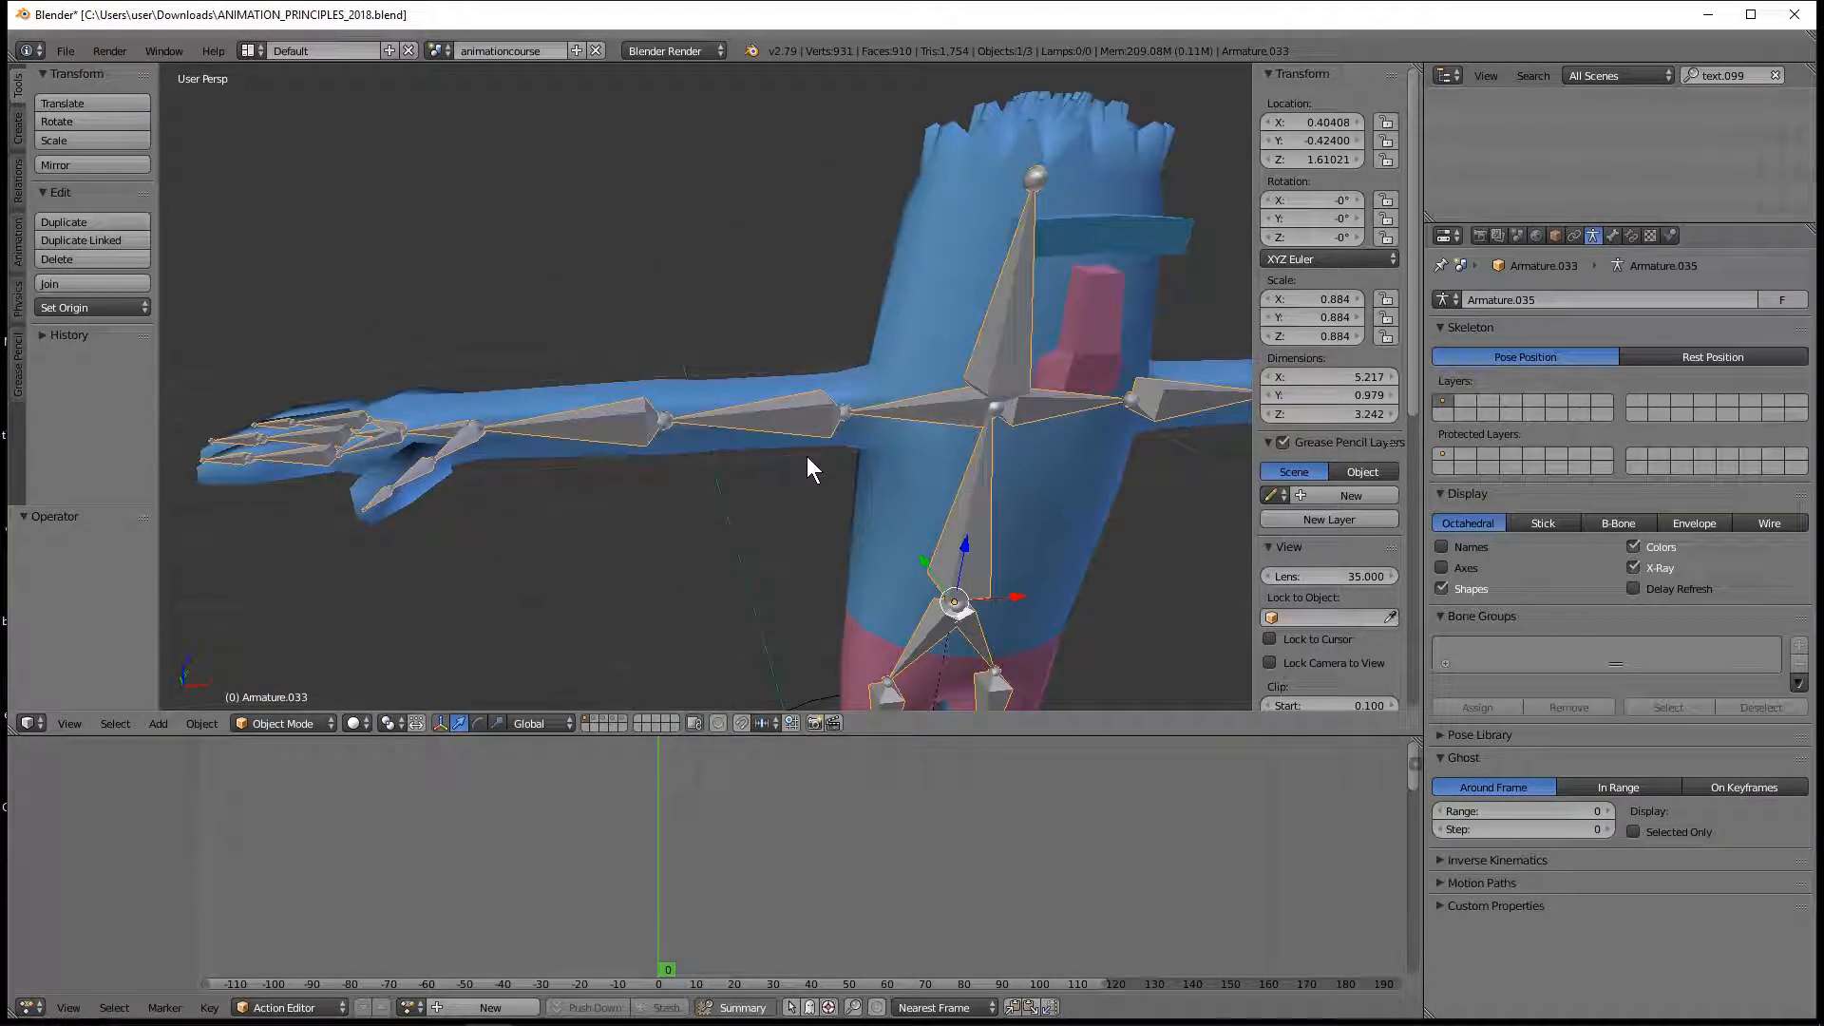
Step: Return to Pose Mode and rotate the Rarm bone about -80.4° around the global Y axis, lowering the arm beside the body
click(287, 718)
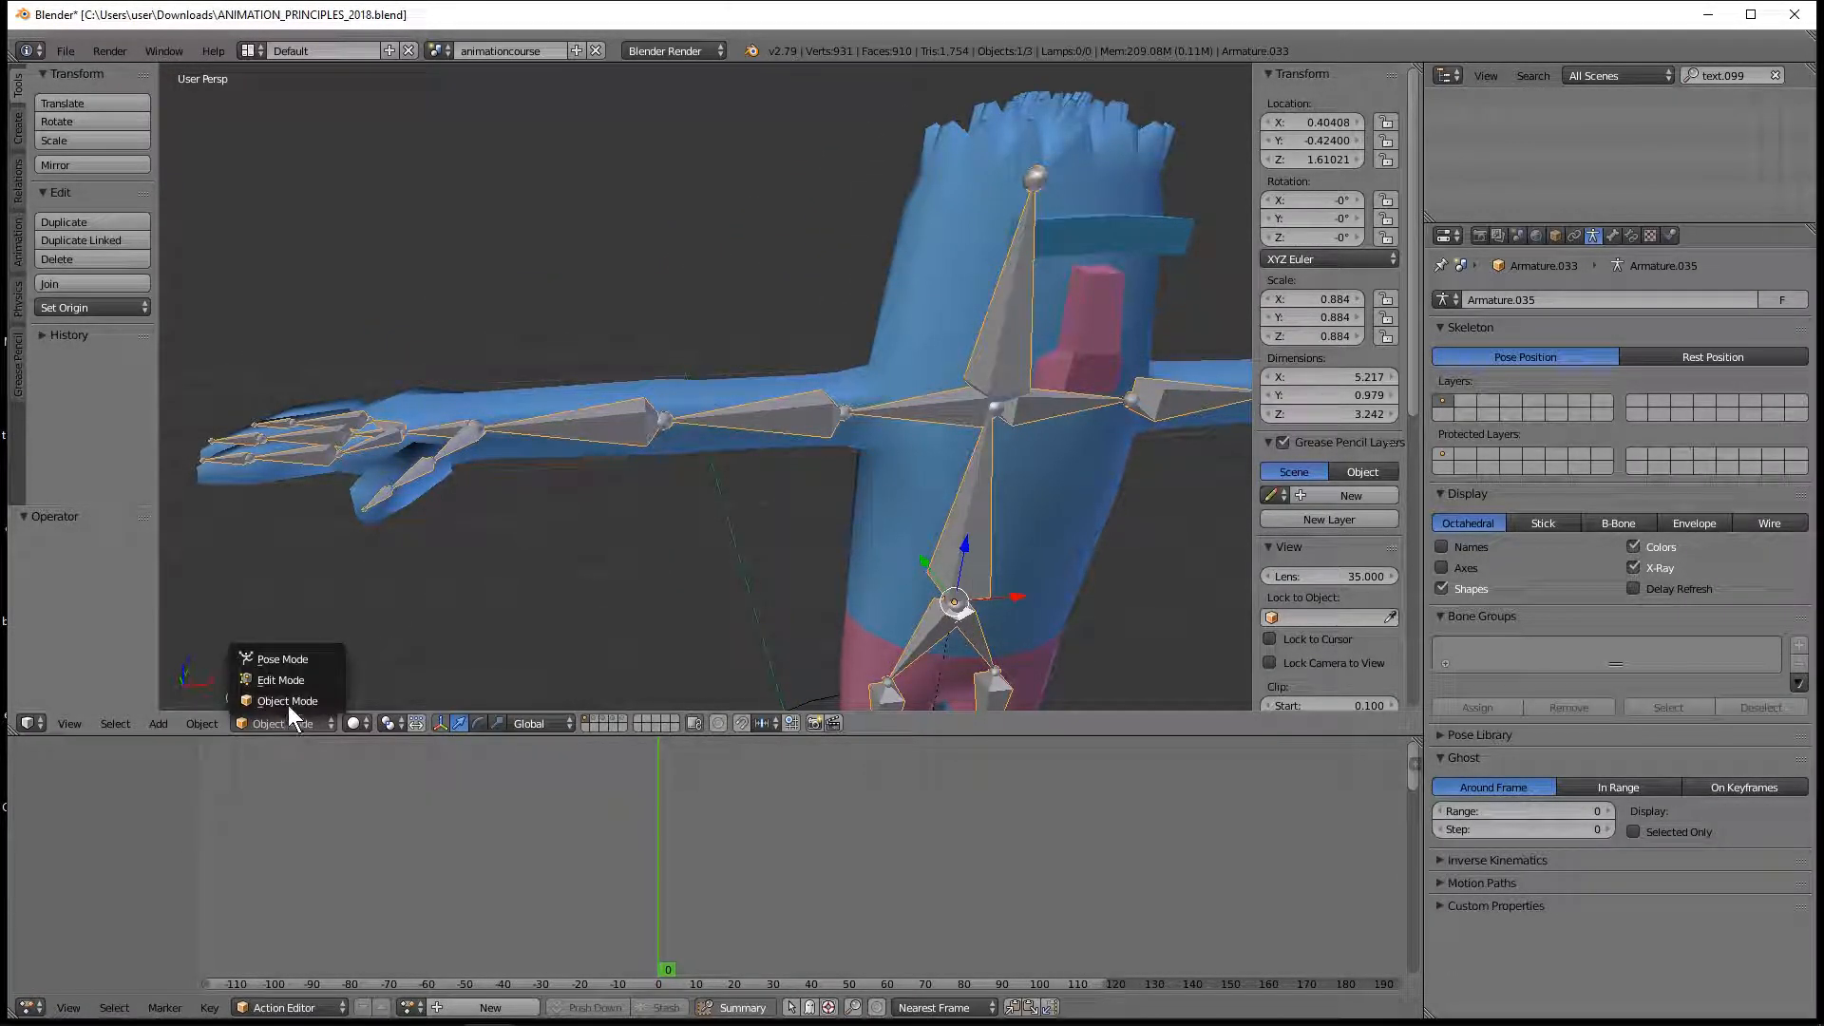
click(291, 651)
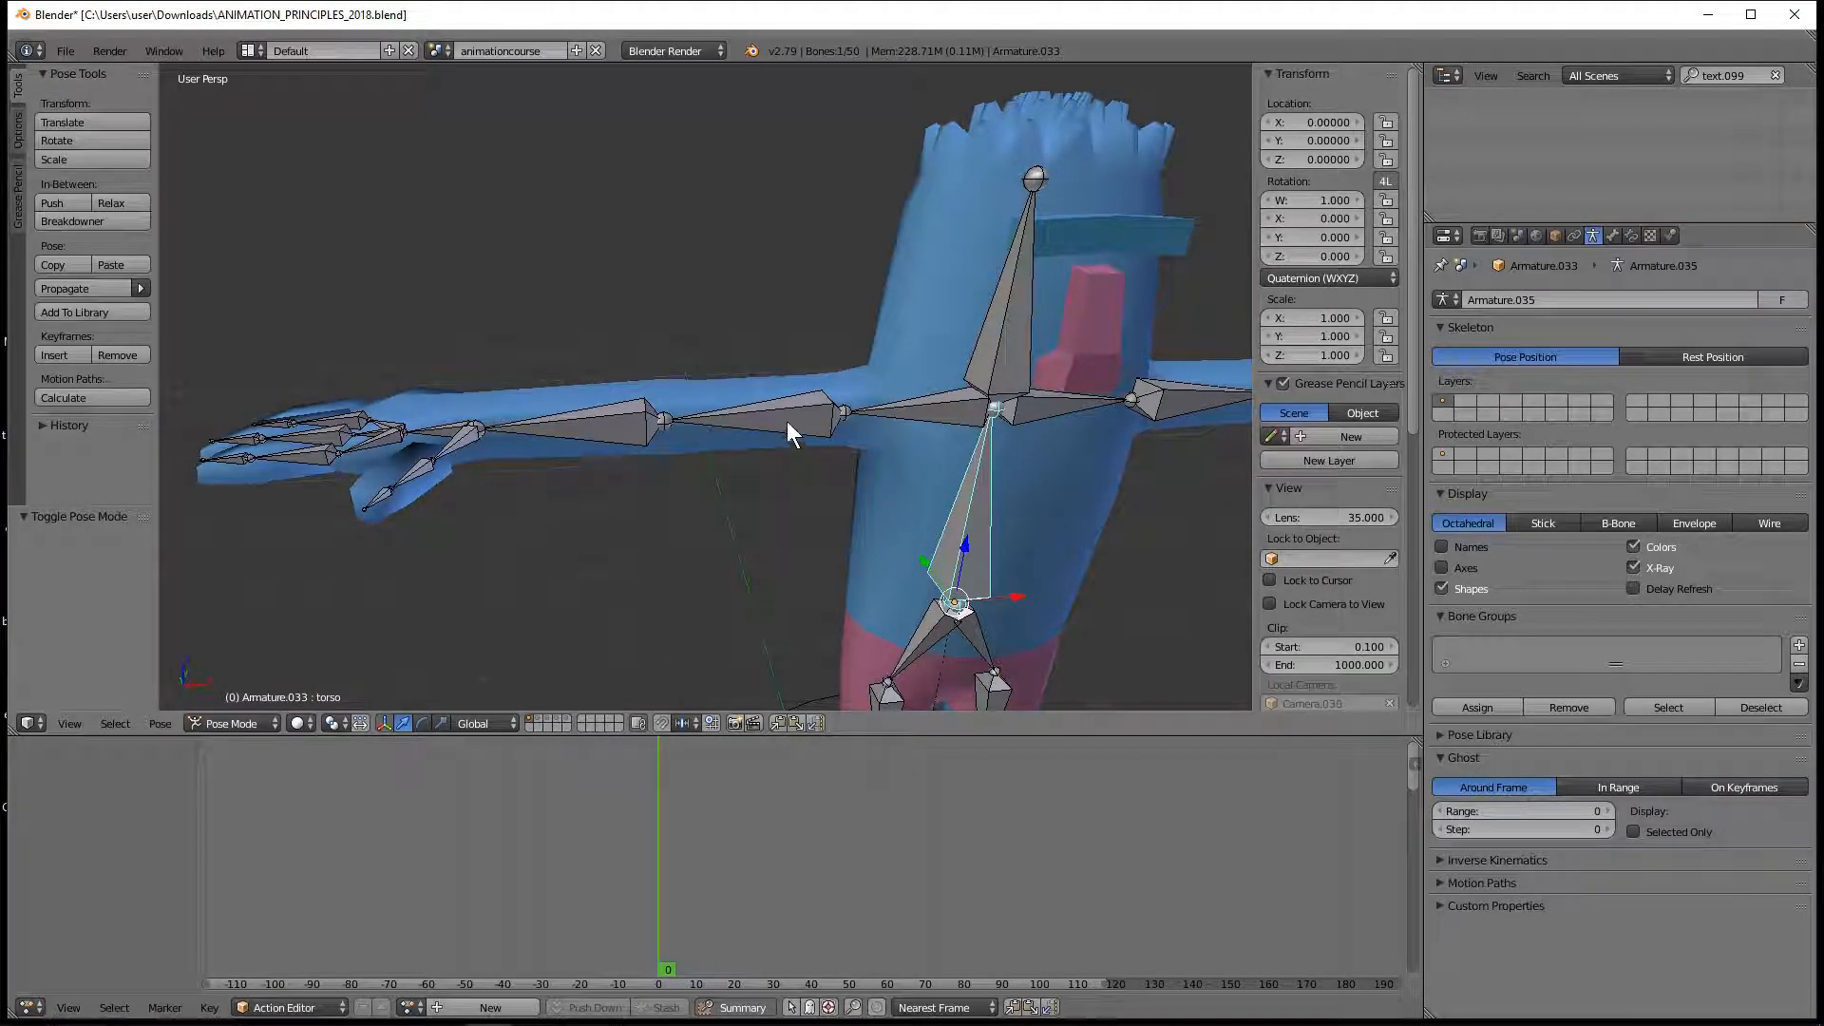
right_click(794, 458)
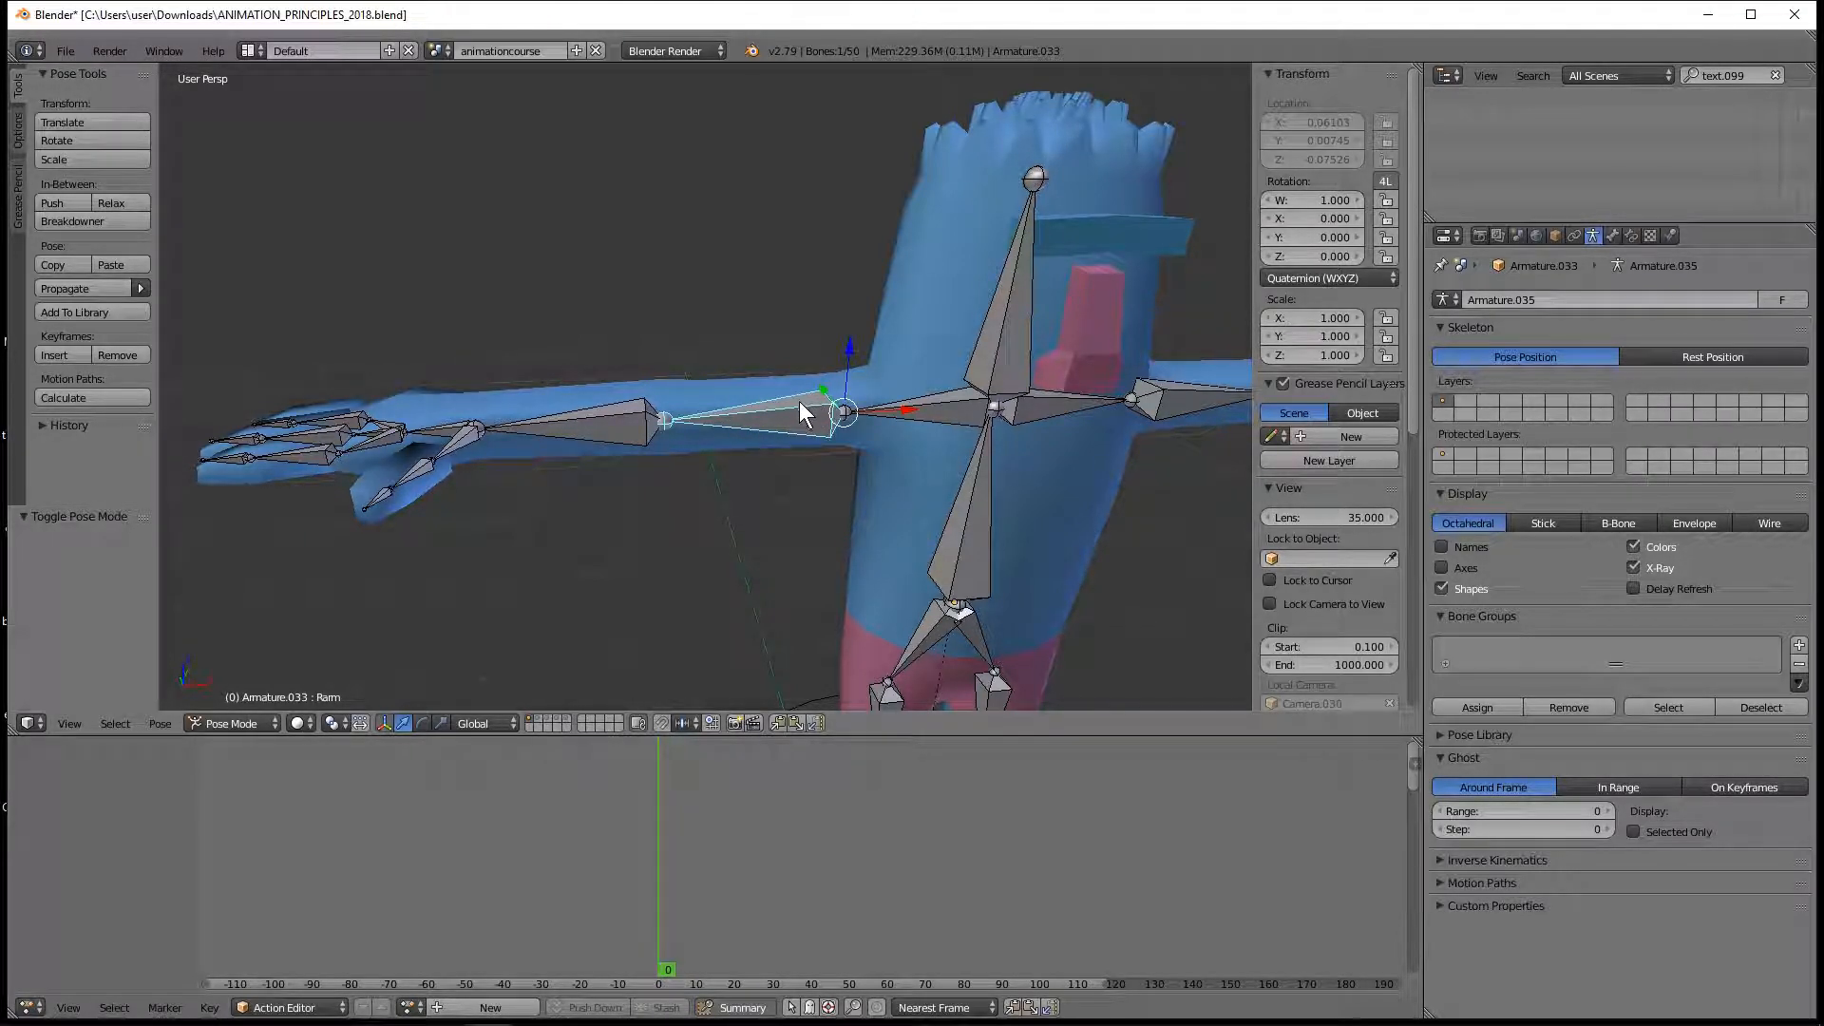
scroll(808, 442, down, 2)
shift+middle_drag(811, 450, 782, 339)
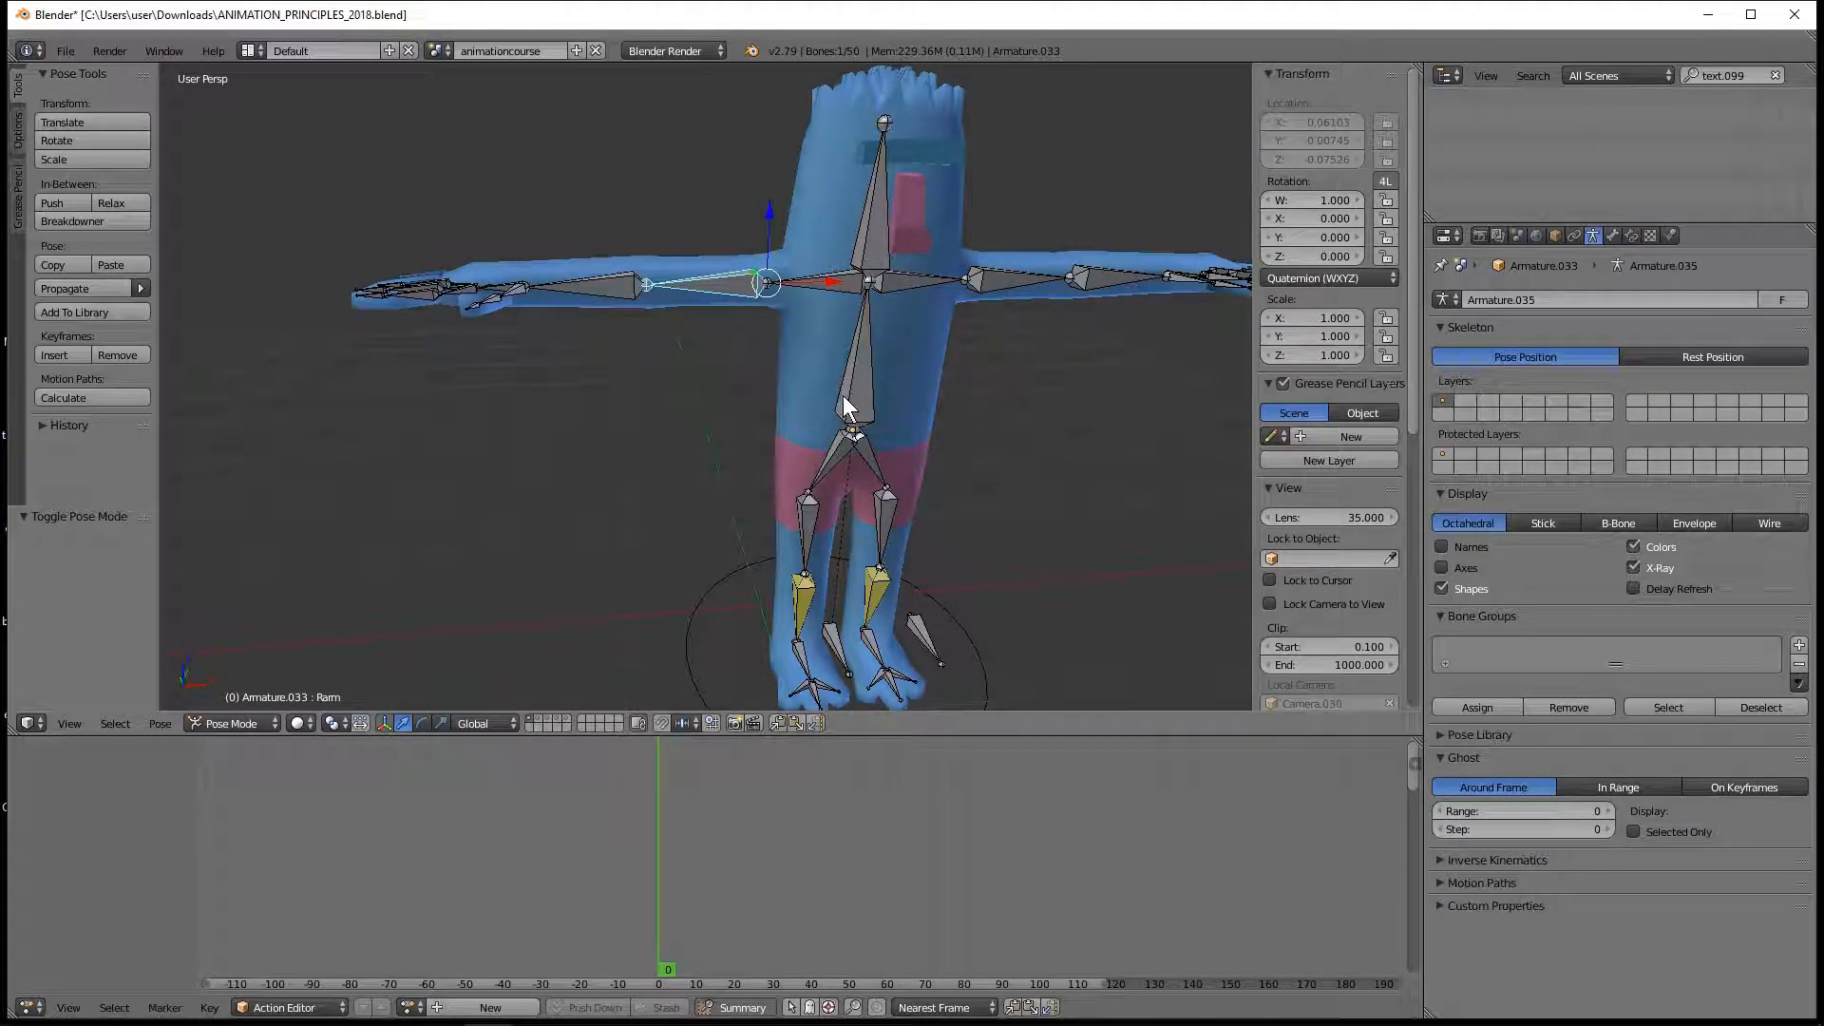
key(r)
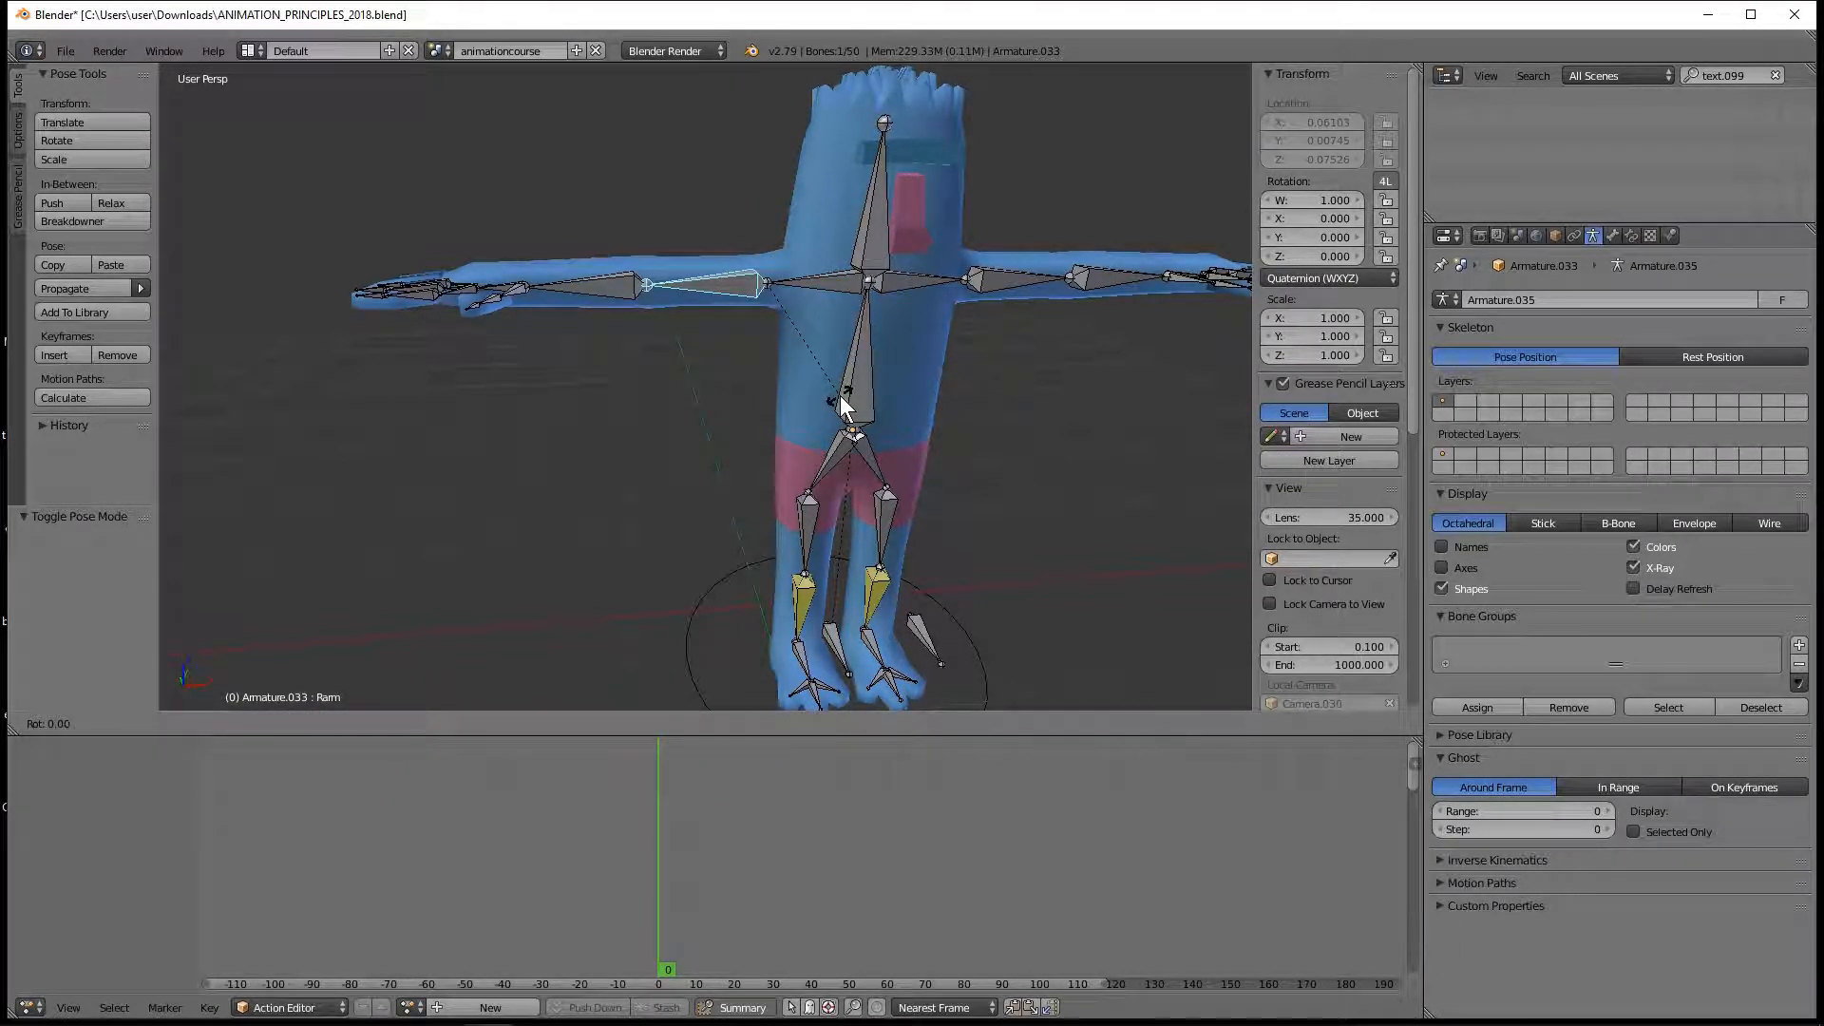
key(y)
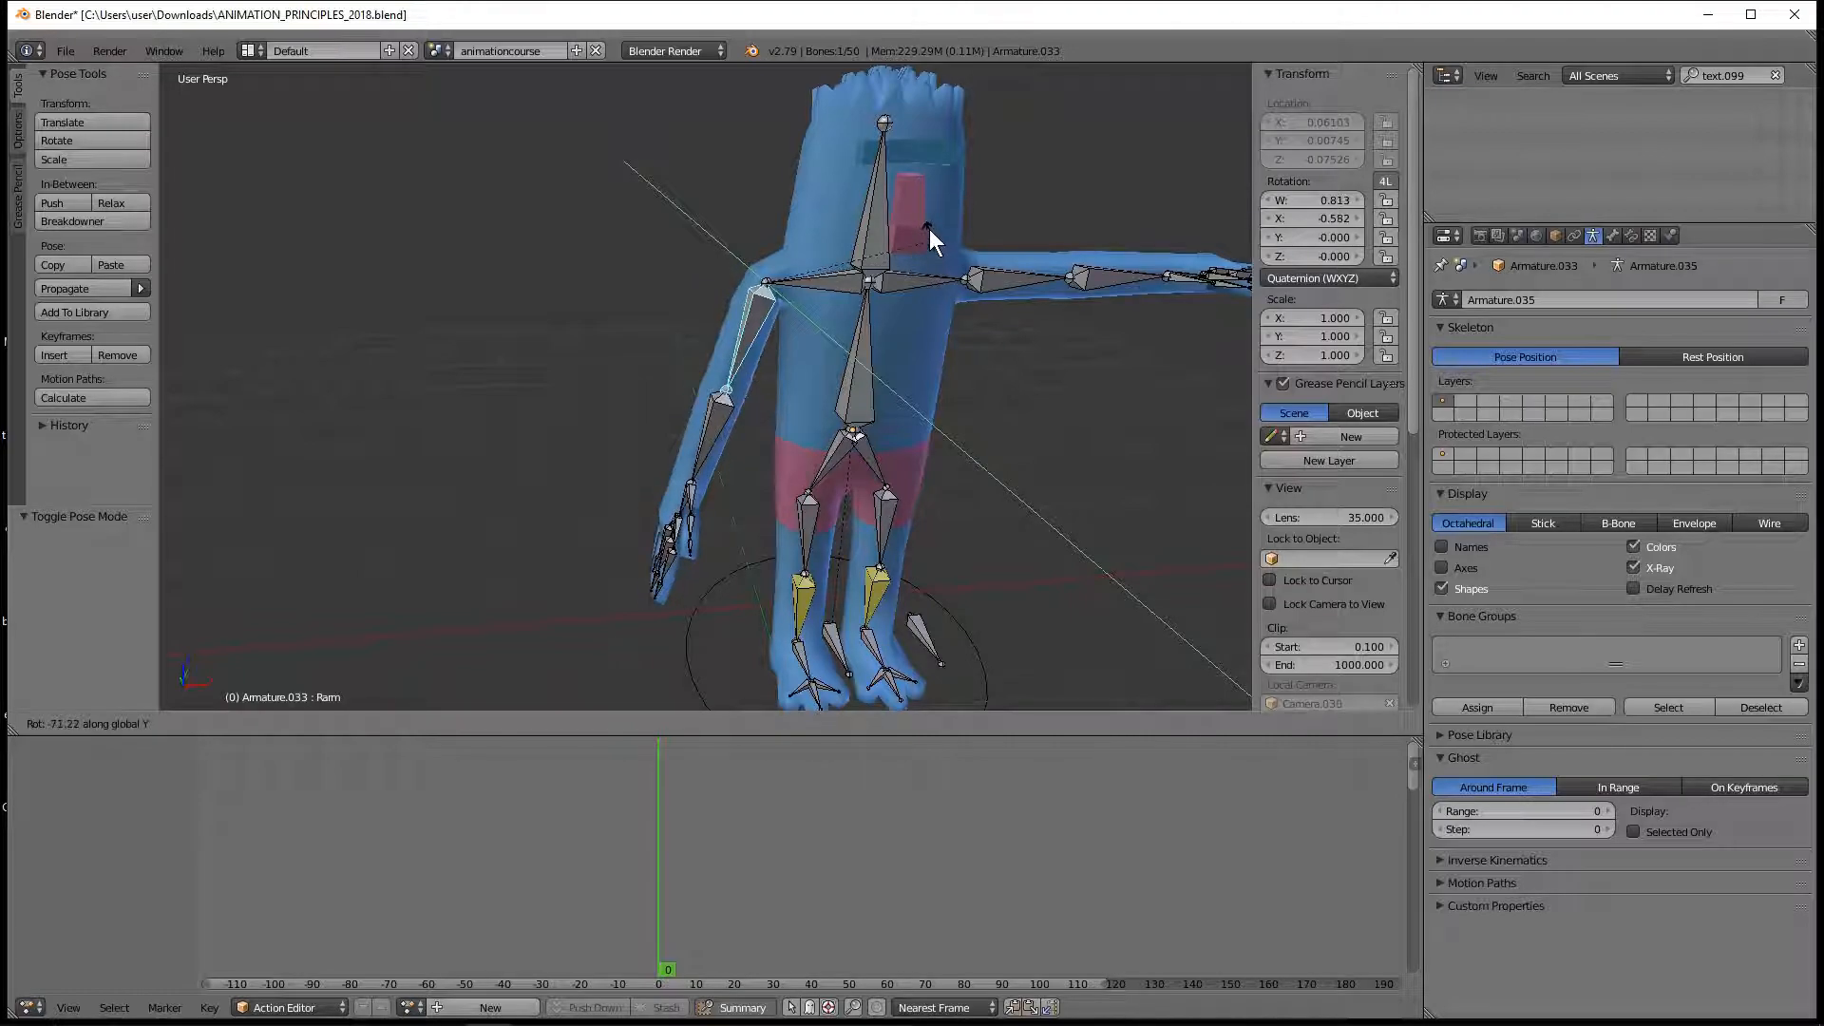
click(921, 215)
middle_drag(796, 355, 805, 379)
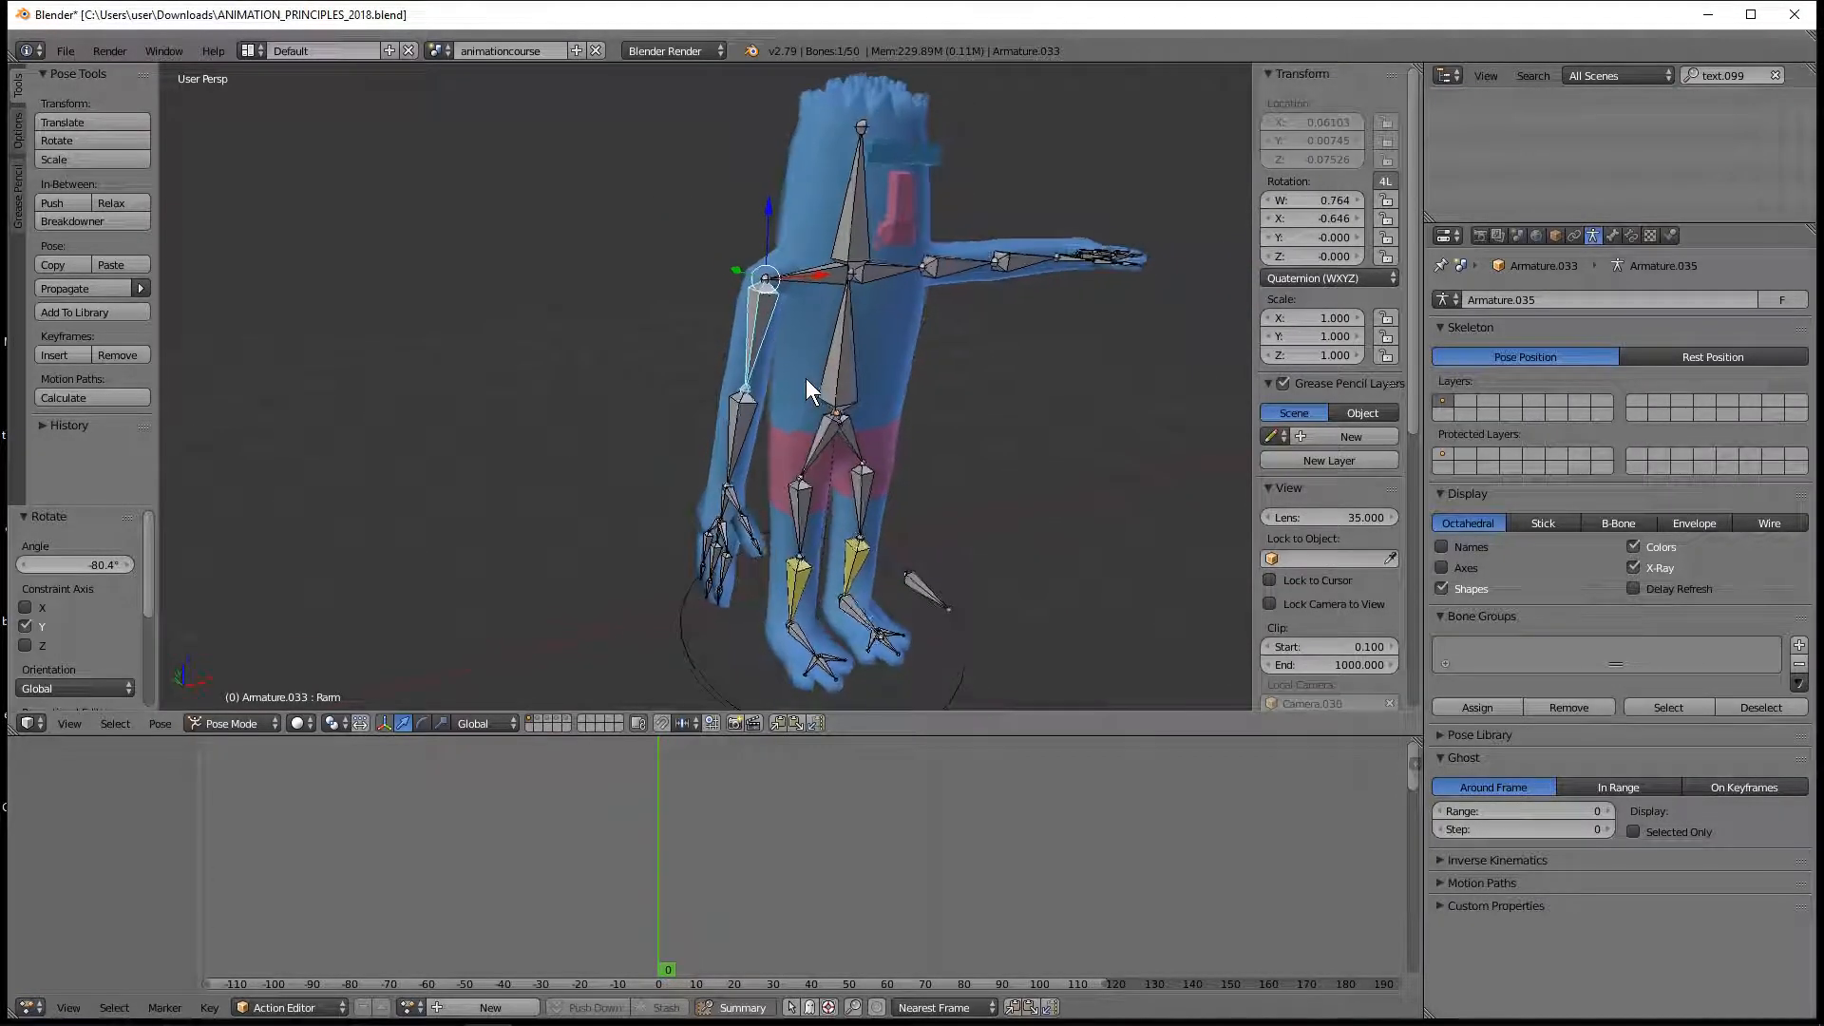
Step: Rotate the Rforearm bone about -65.3° around the global X axis
scroll(806, 385, up, 2)
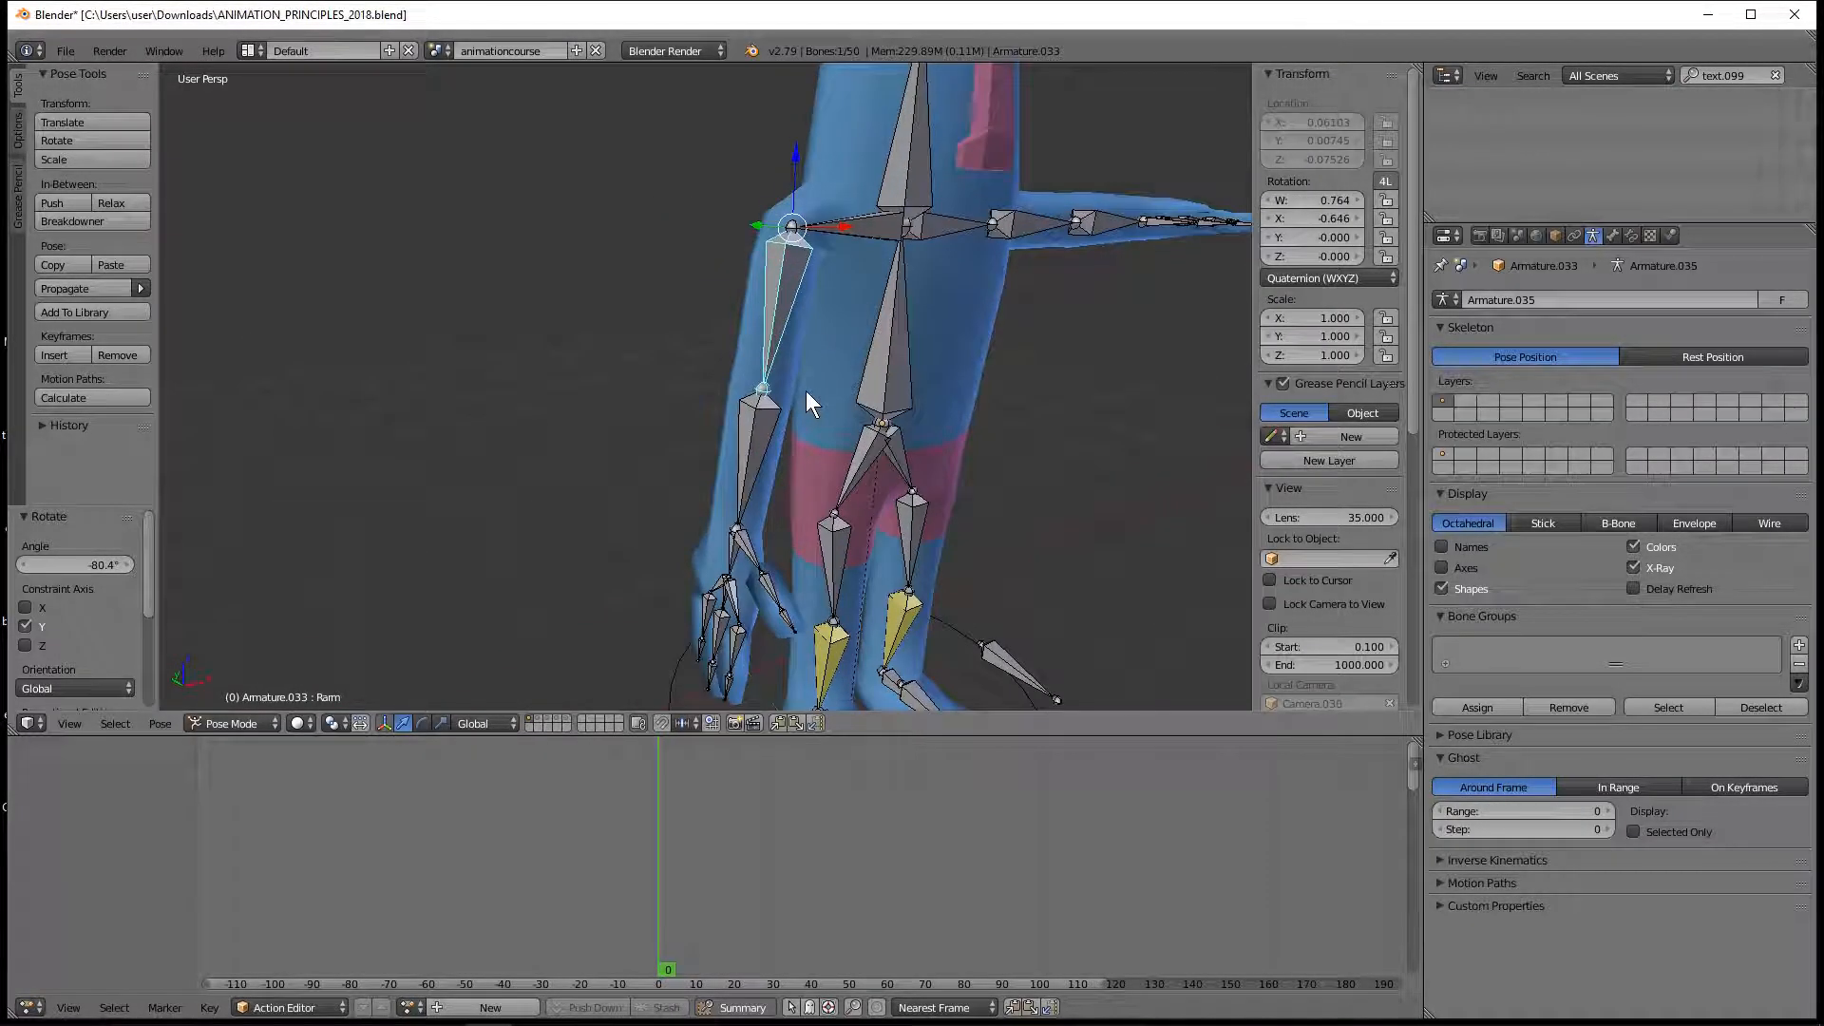
right_click(759, 421)
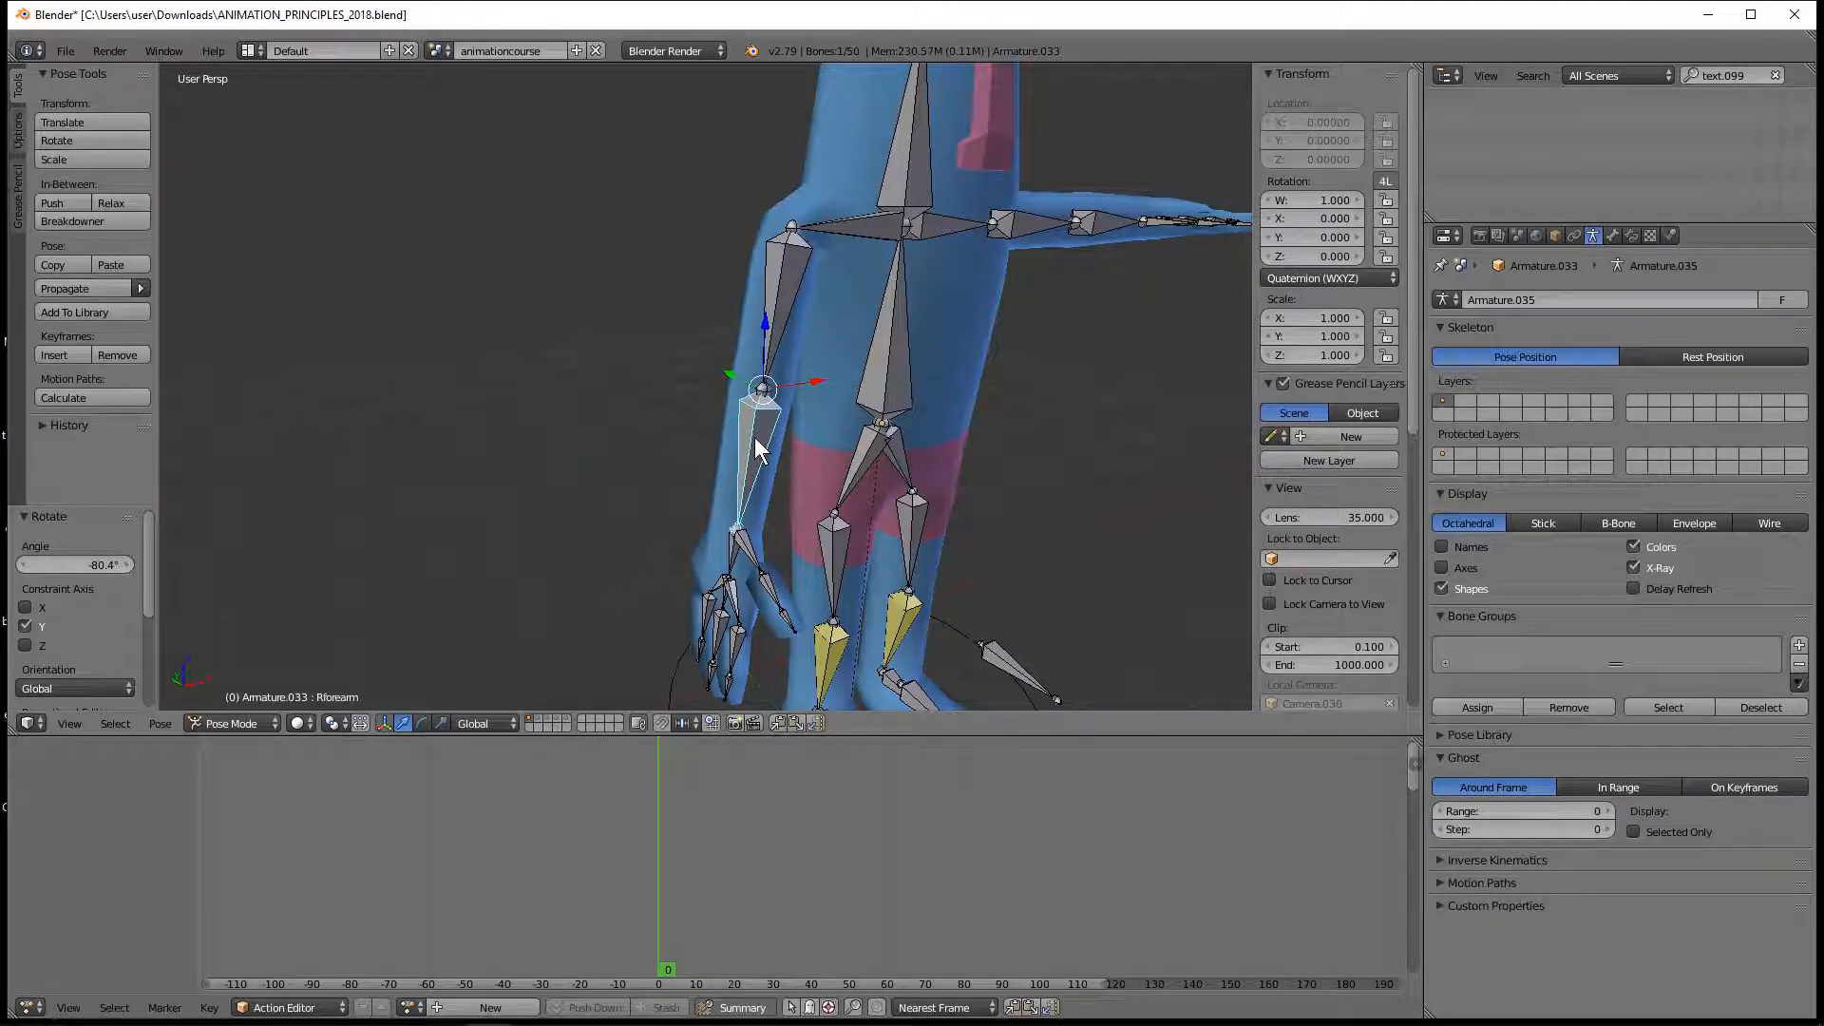
key(r)
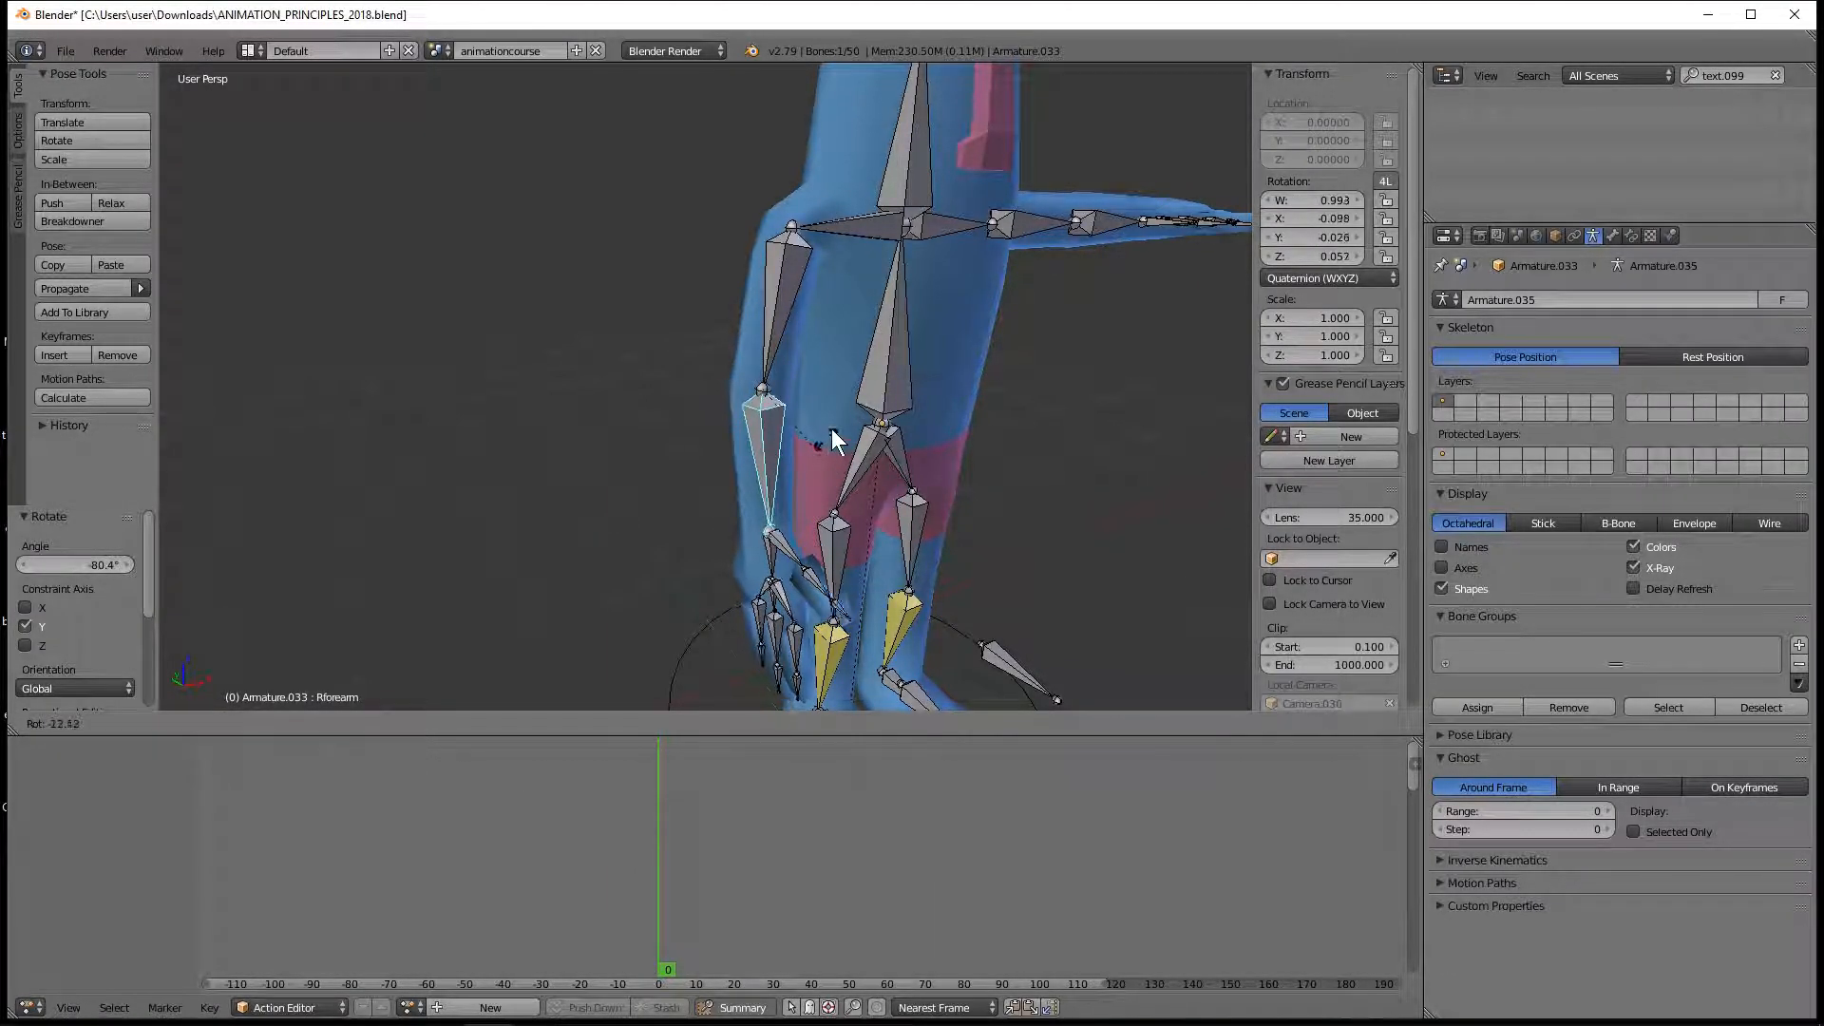
key(x)
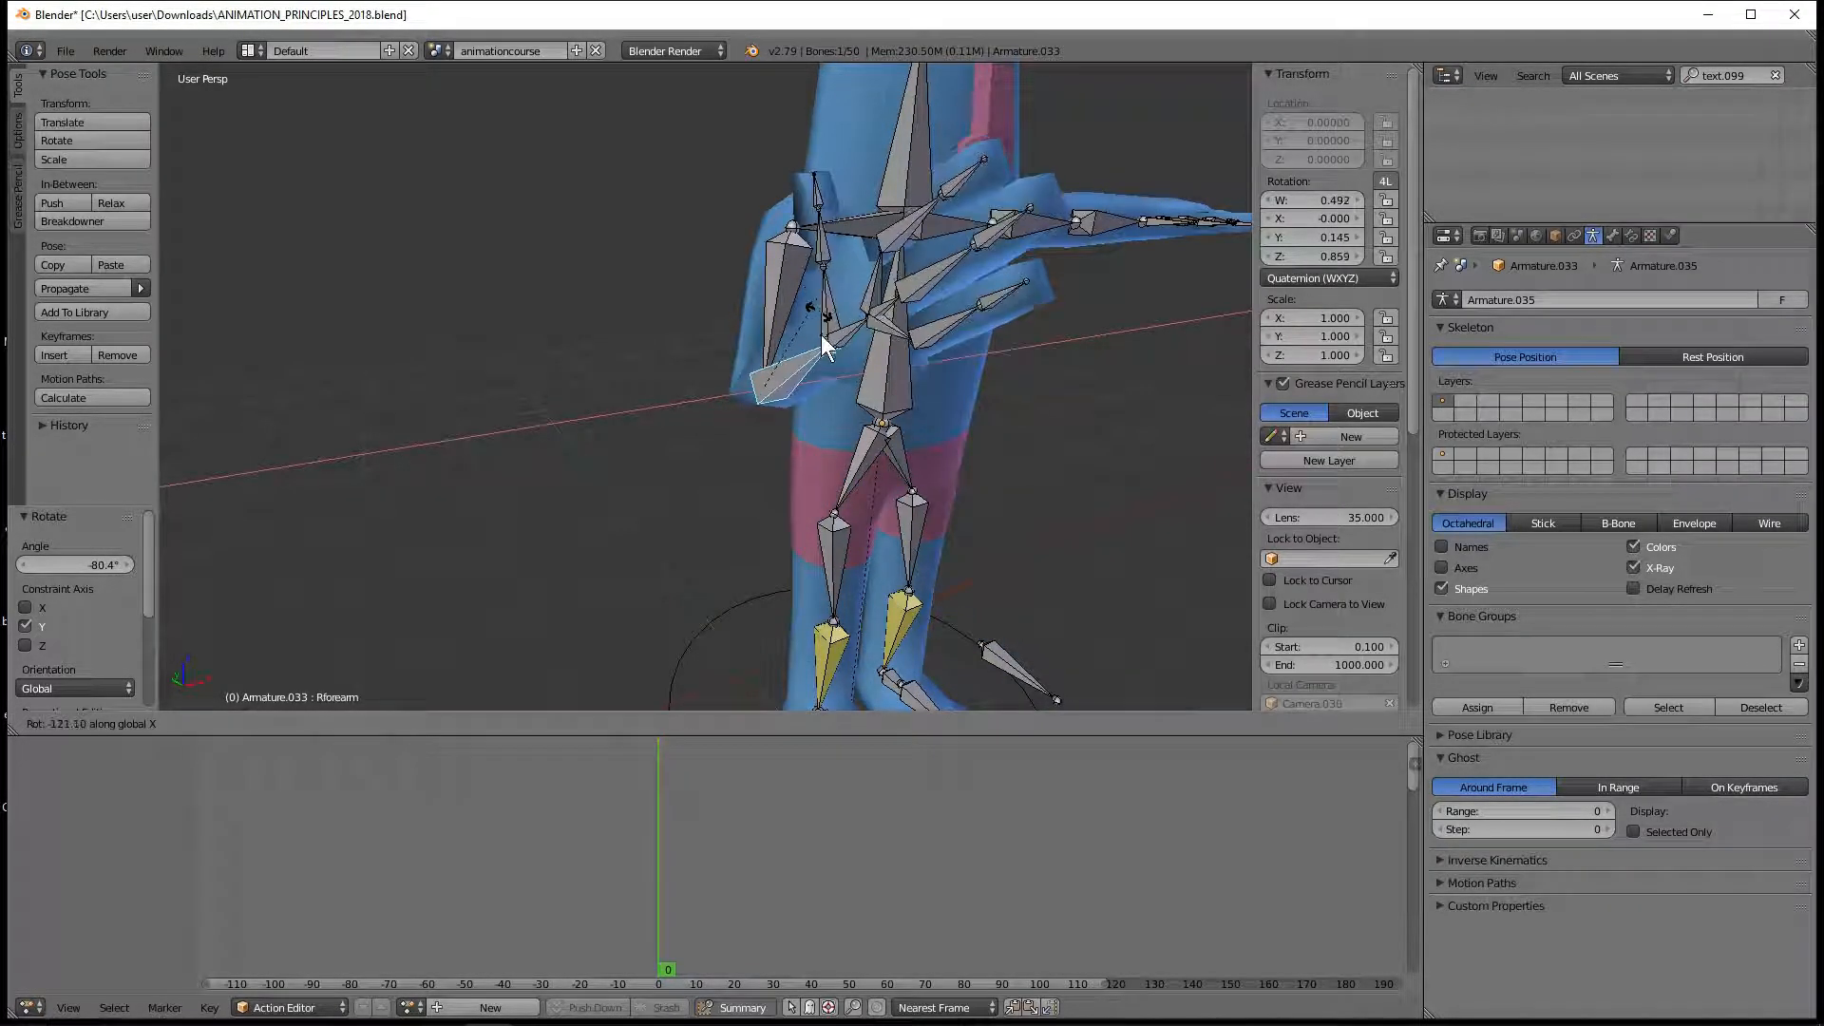
click(830, 385)
Step: Rotate the Rarm bone about 67° around the global Y axis, raising the arm out to the side
middle_drag(989, 373, 814, 449)
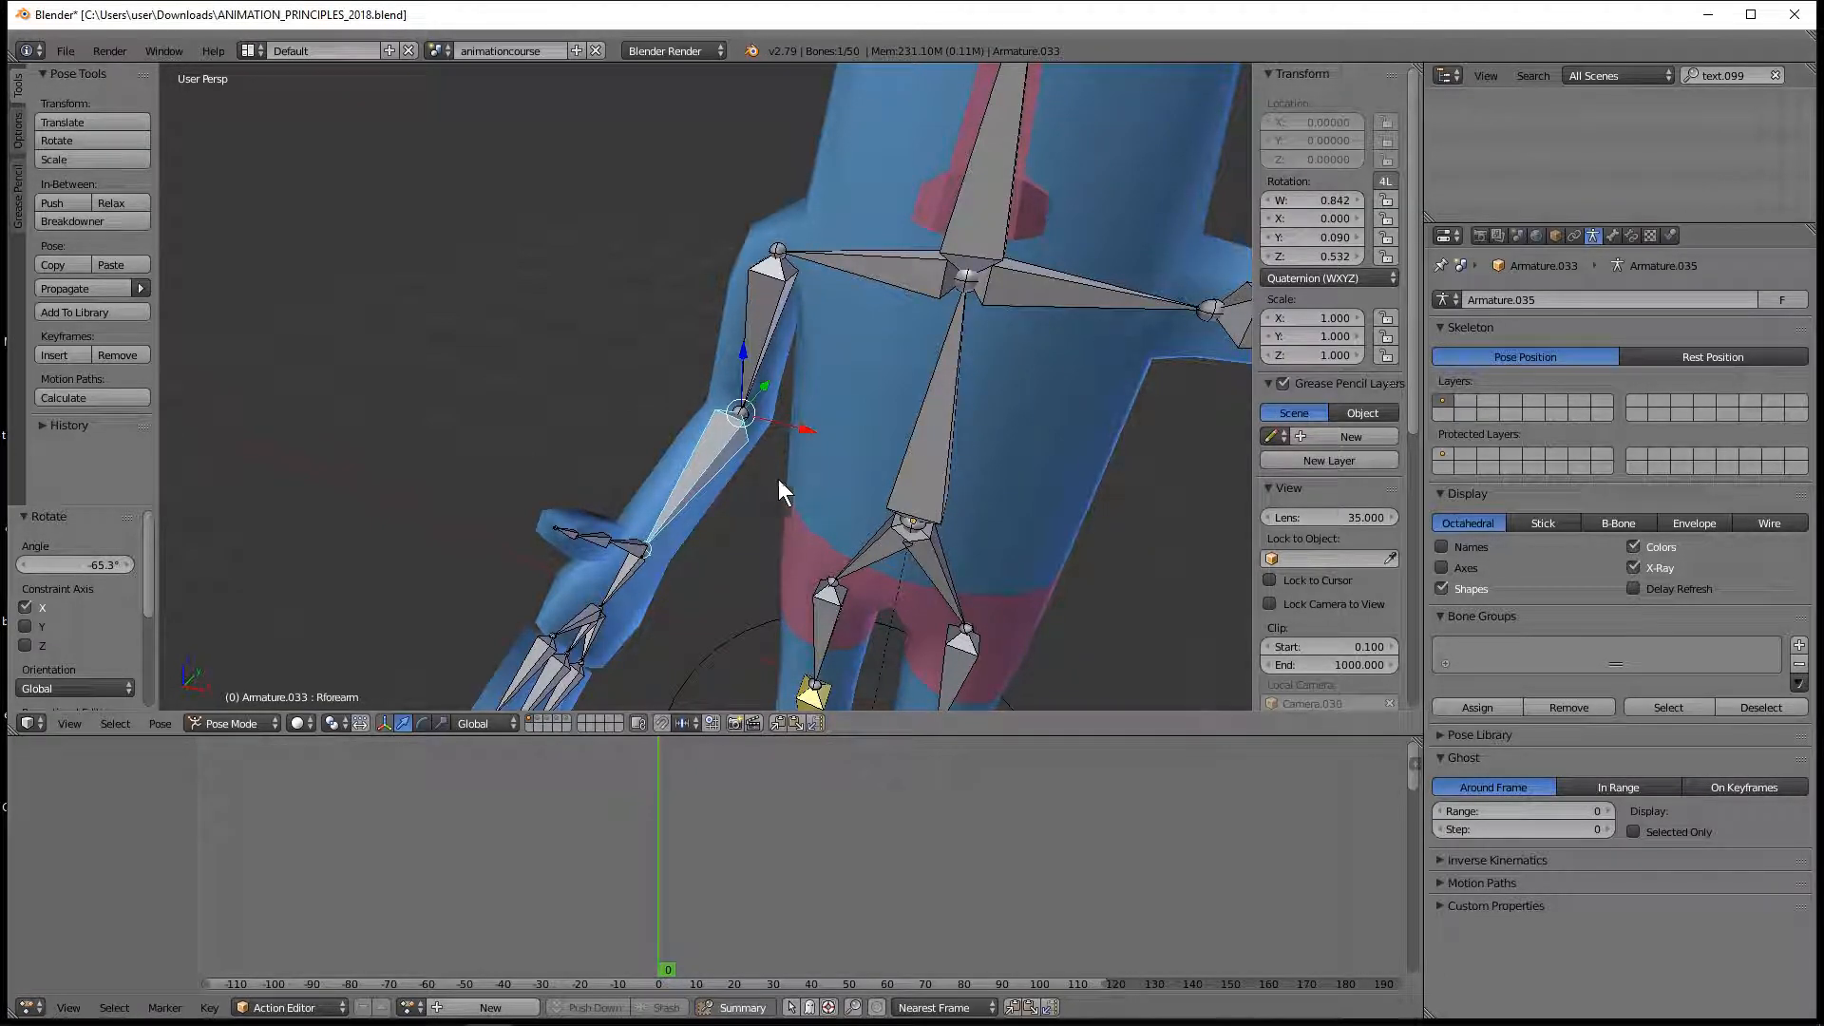
middle_drag(825, 504, 818, 260)
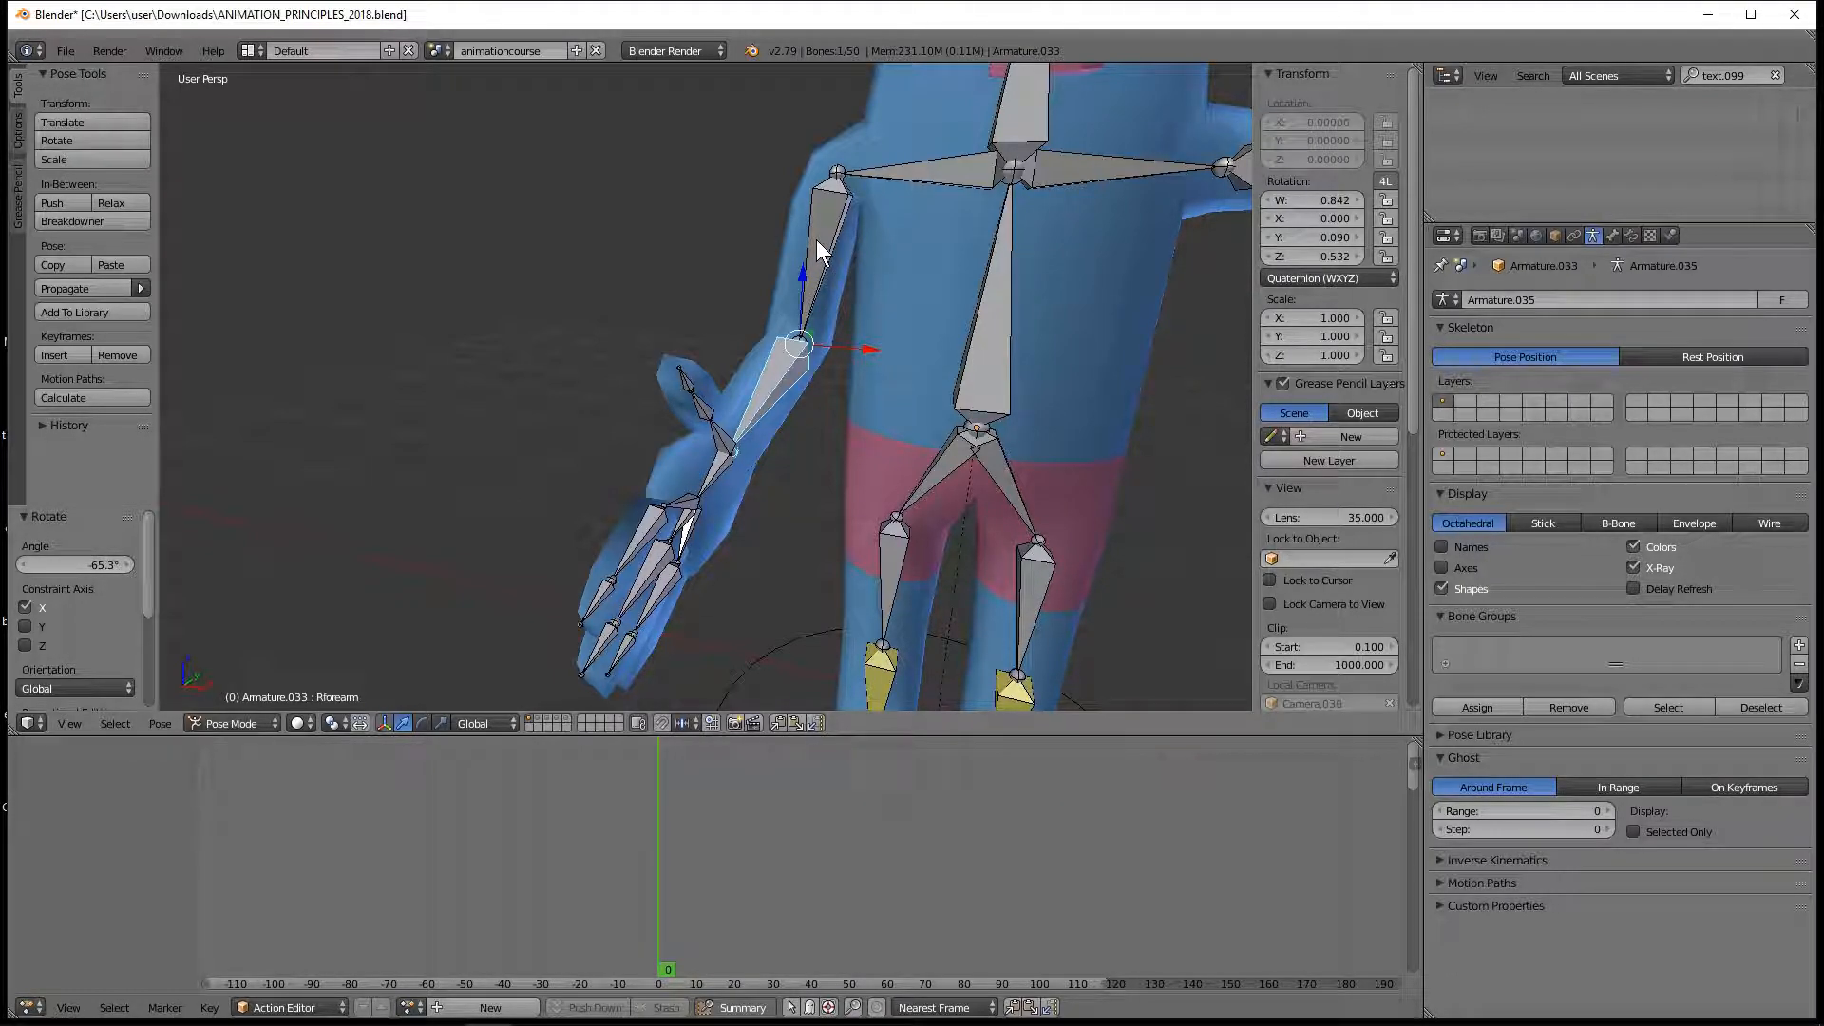
right_click(817, 242)
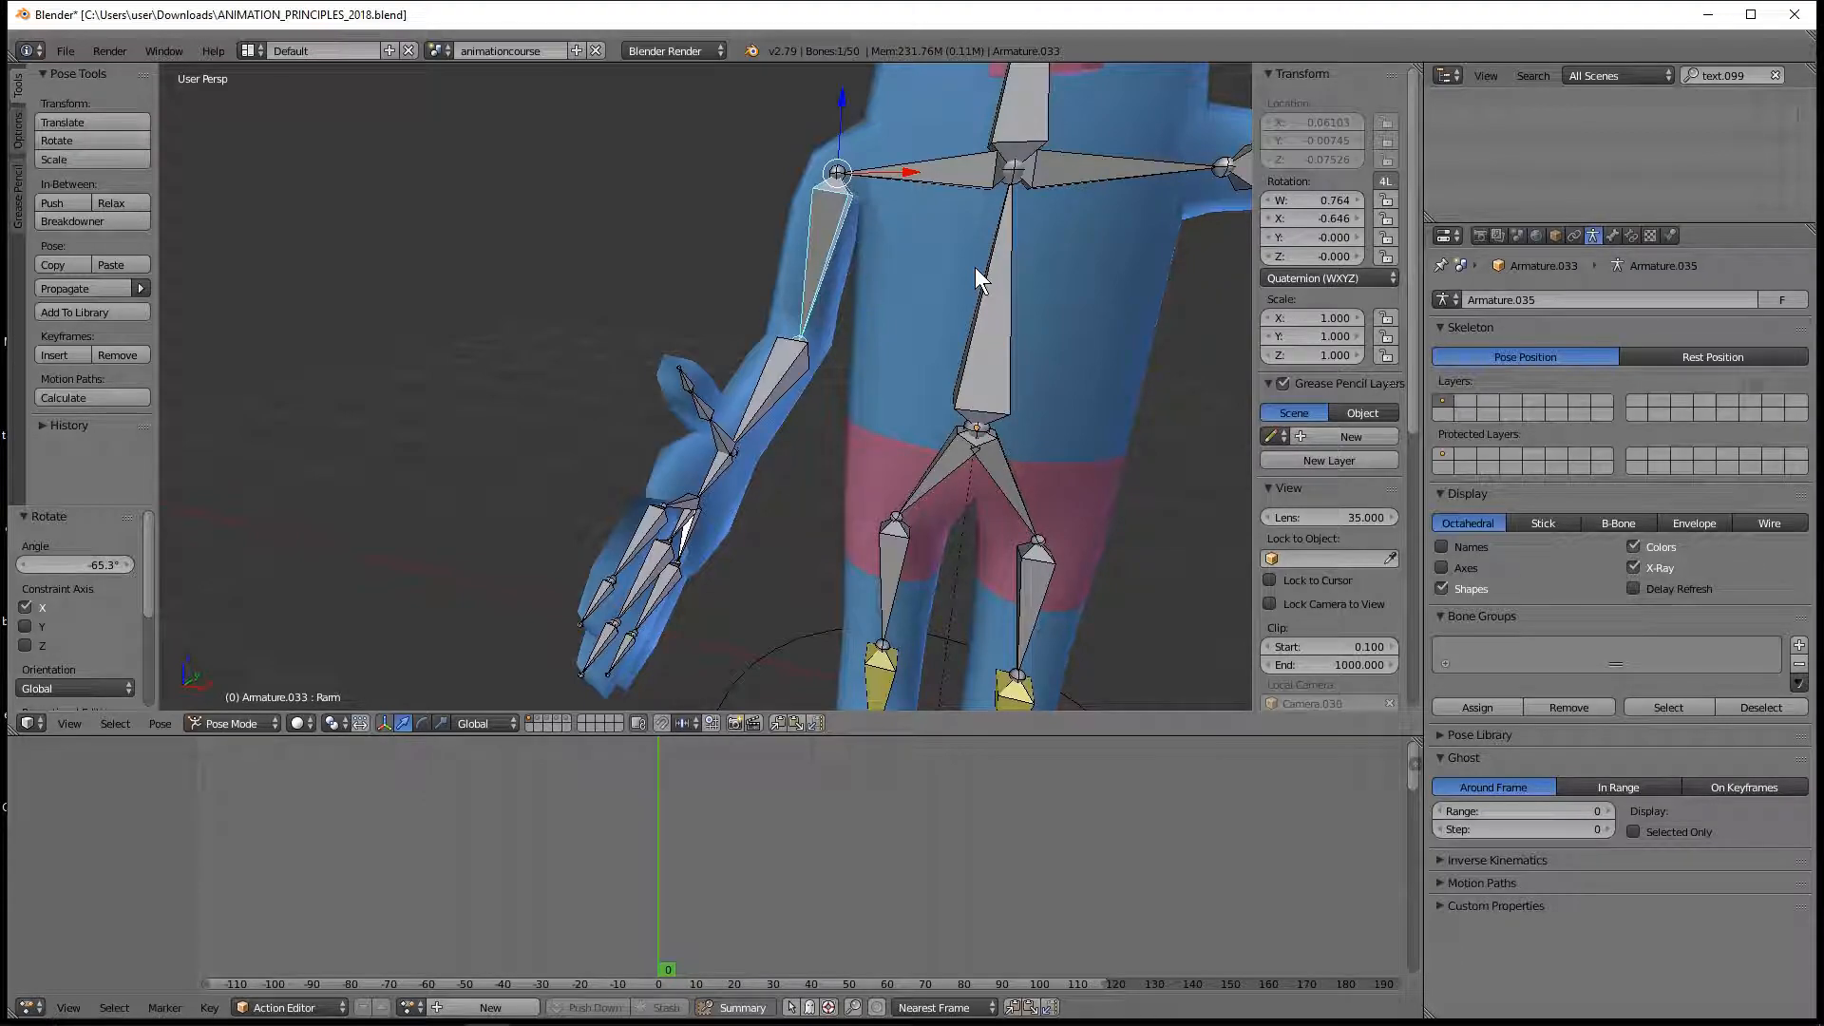
key(r)
key(y)
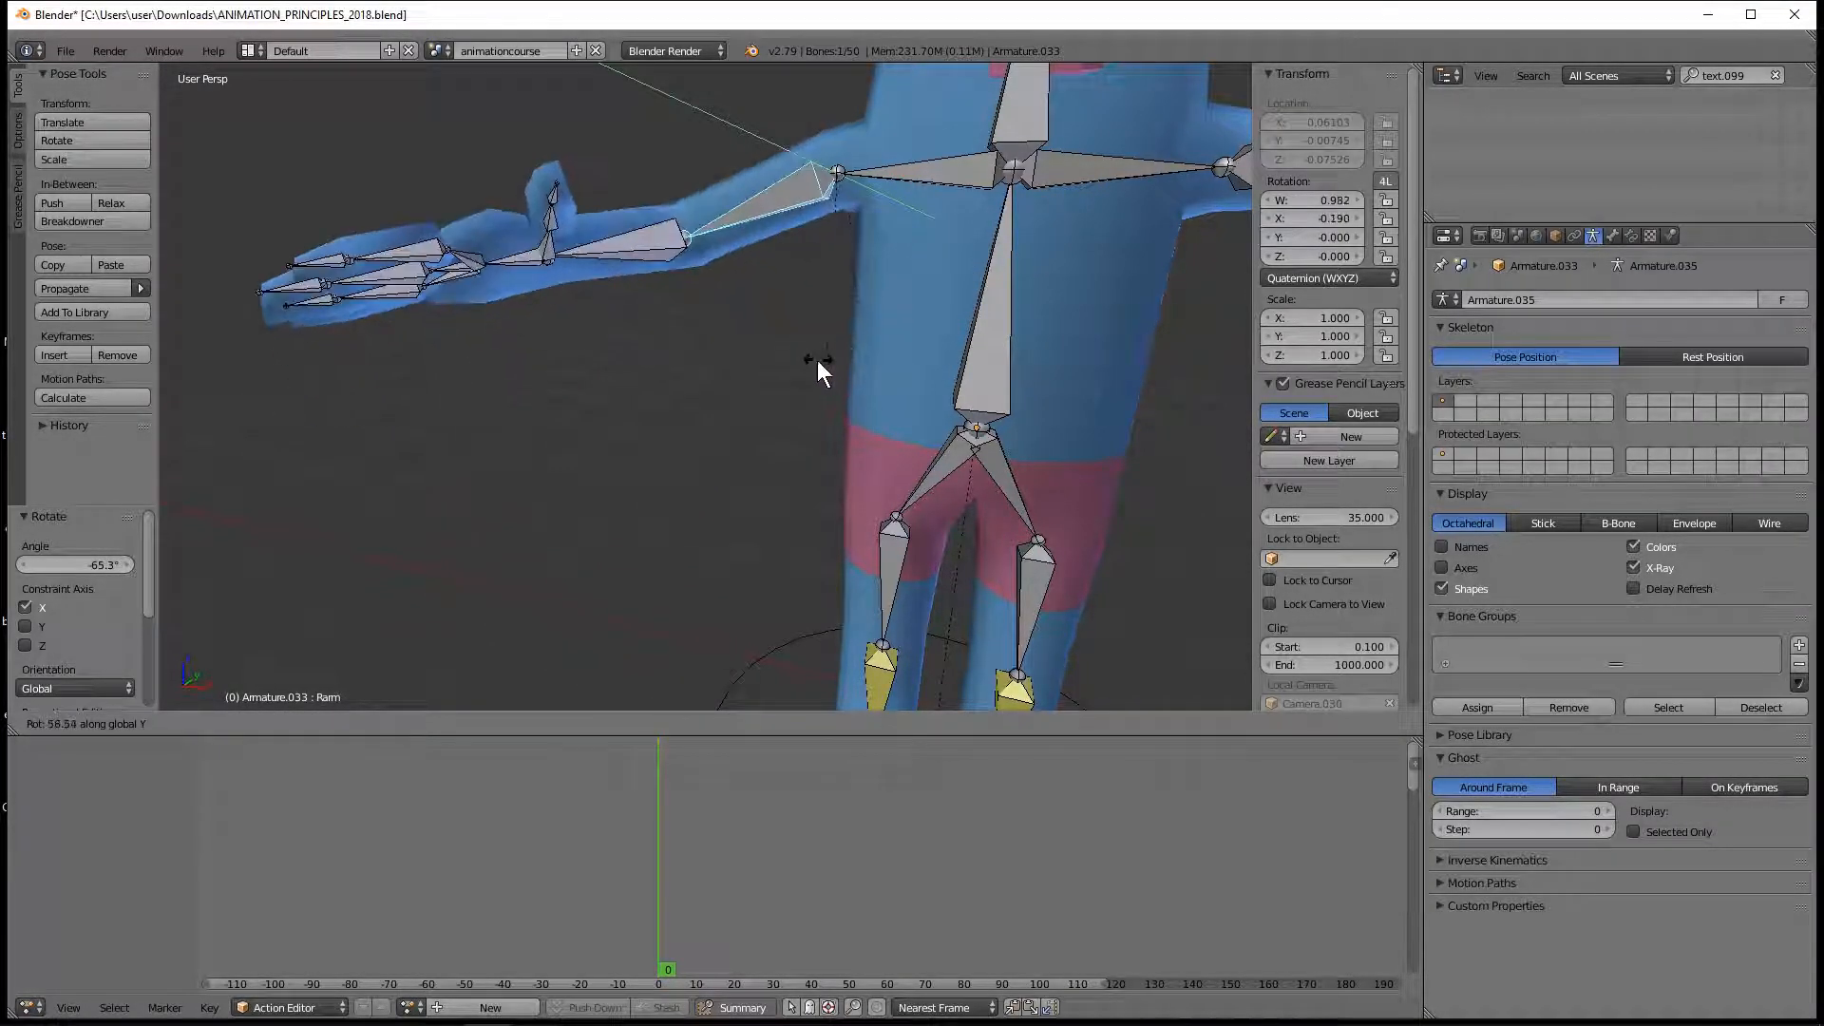
click(776, 366)
Step: Rotate the Larm bone about 20.7° around the global Y axis, tilting the arm downward
middle_drag(784, 357, 853, 401)
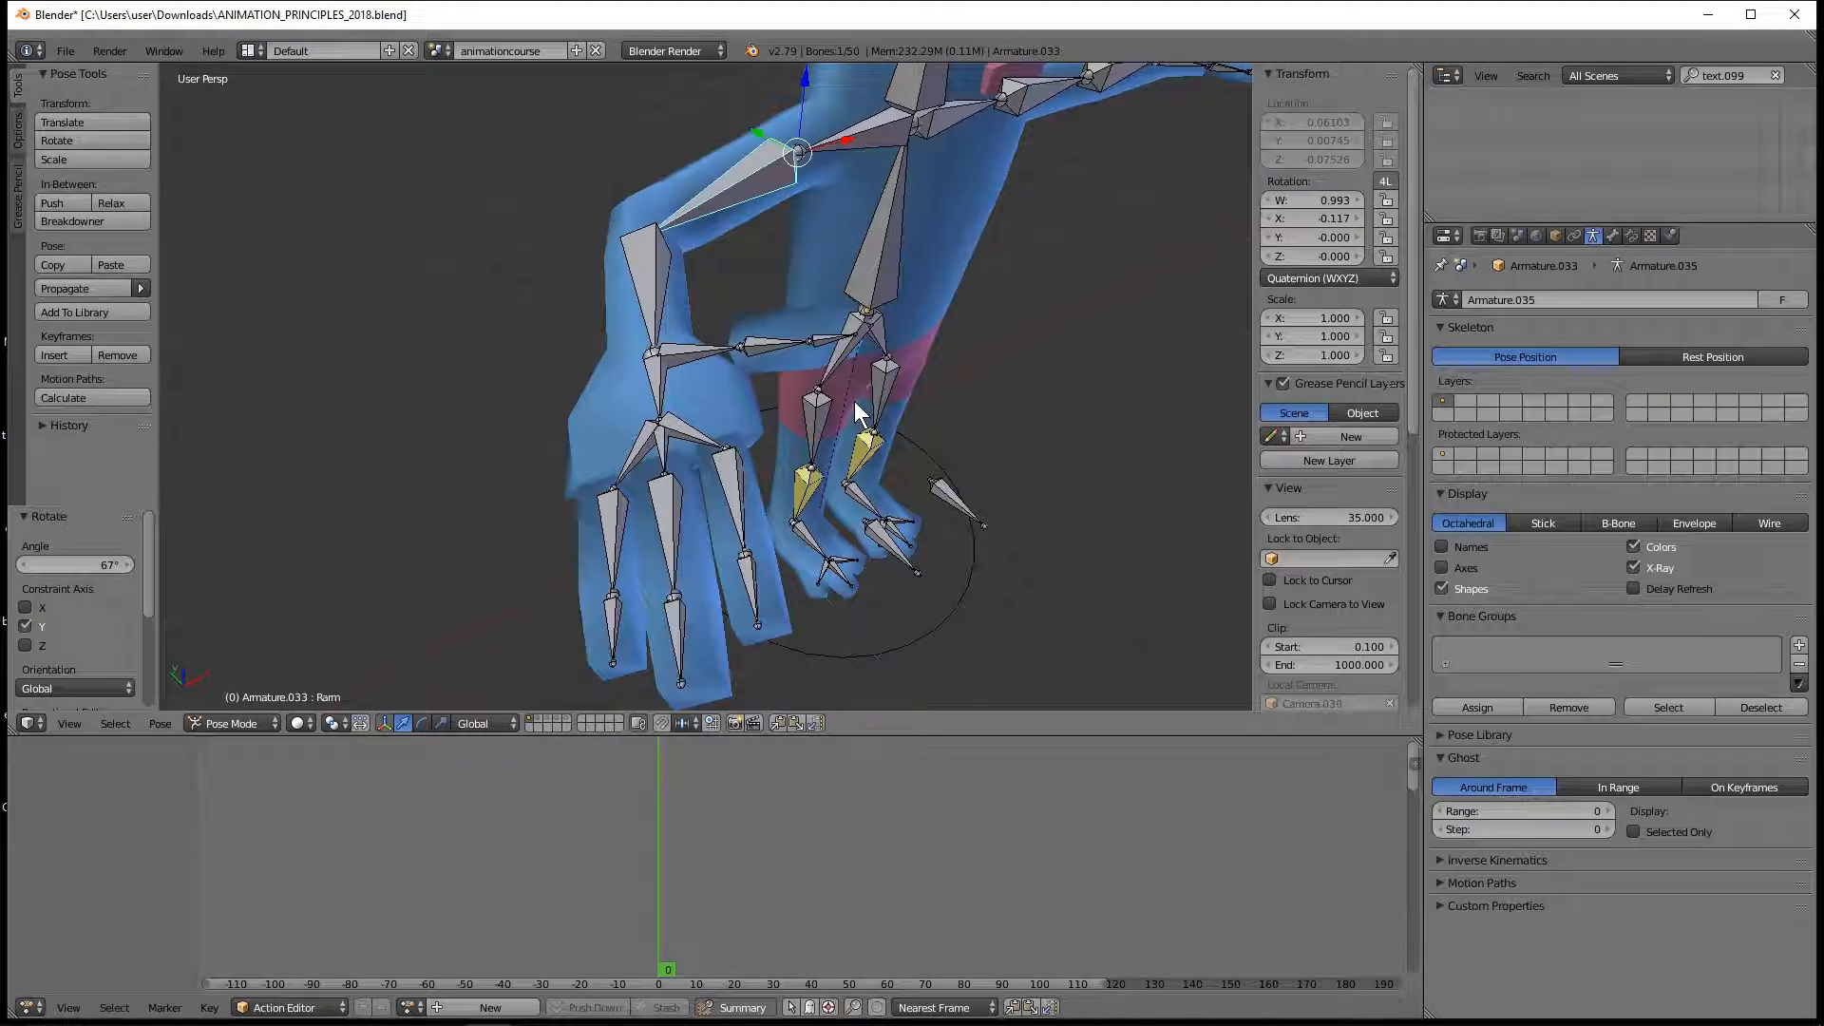
scroll(853, 401, down, 4)
middle_drag(1024, 369, 805, 395)
scroll(778, 343, up, 4)
scroll(777, 391, up, 1)
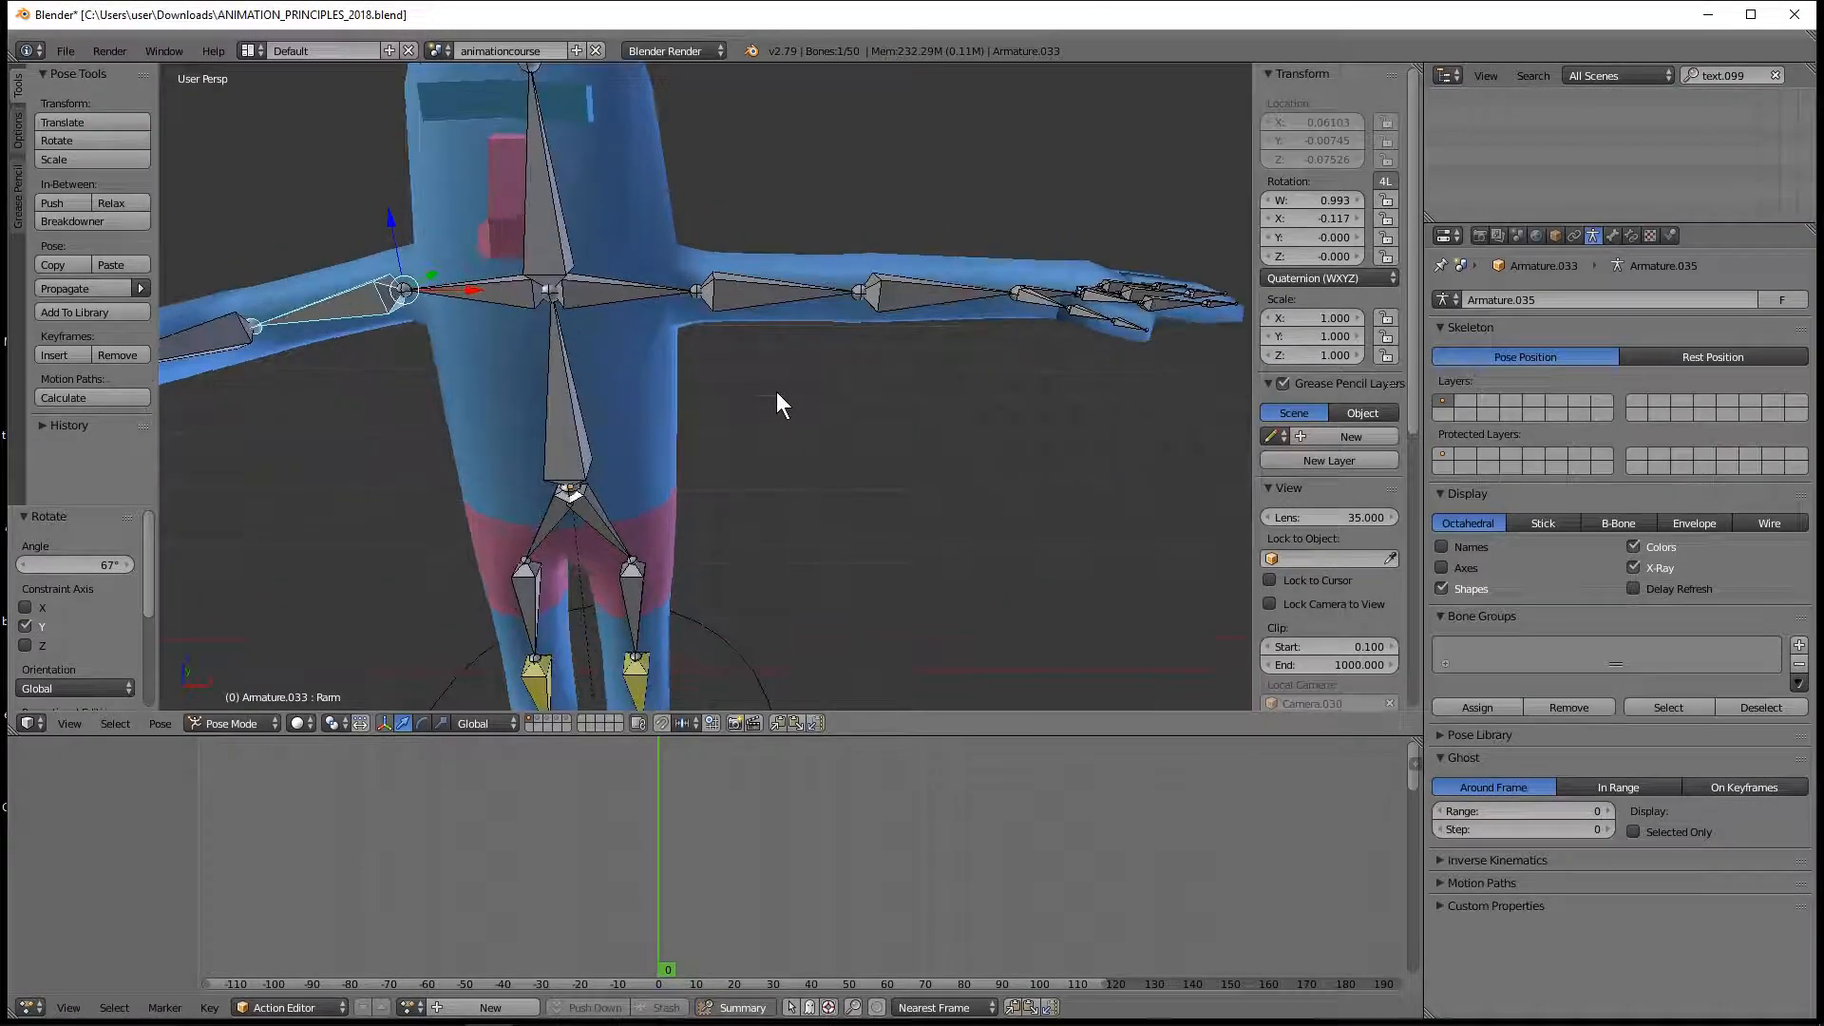
right_click(743, 288)
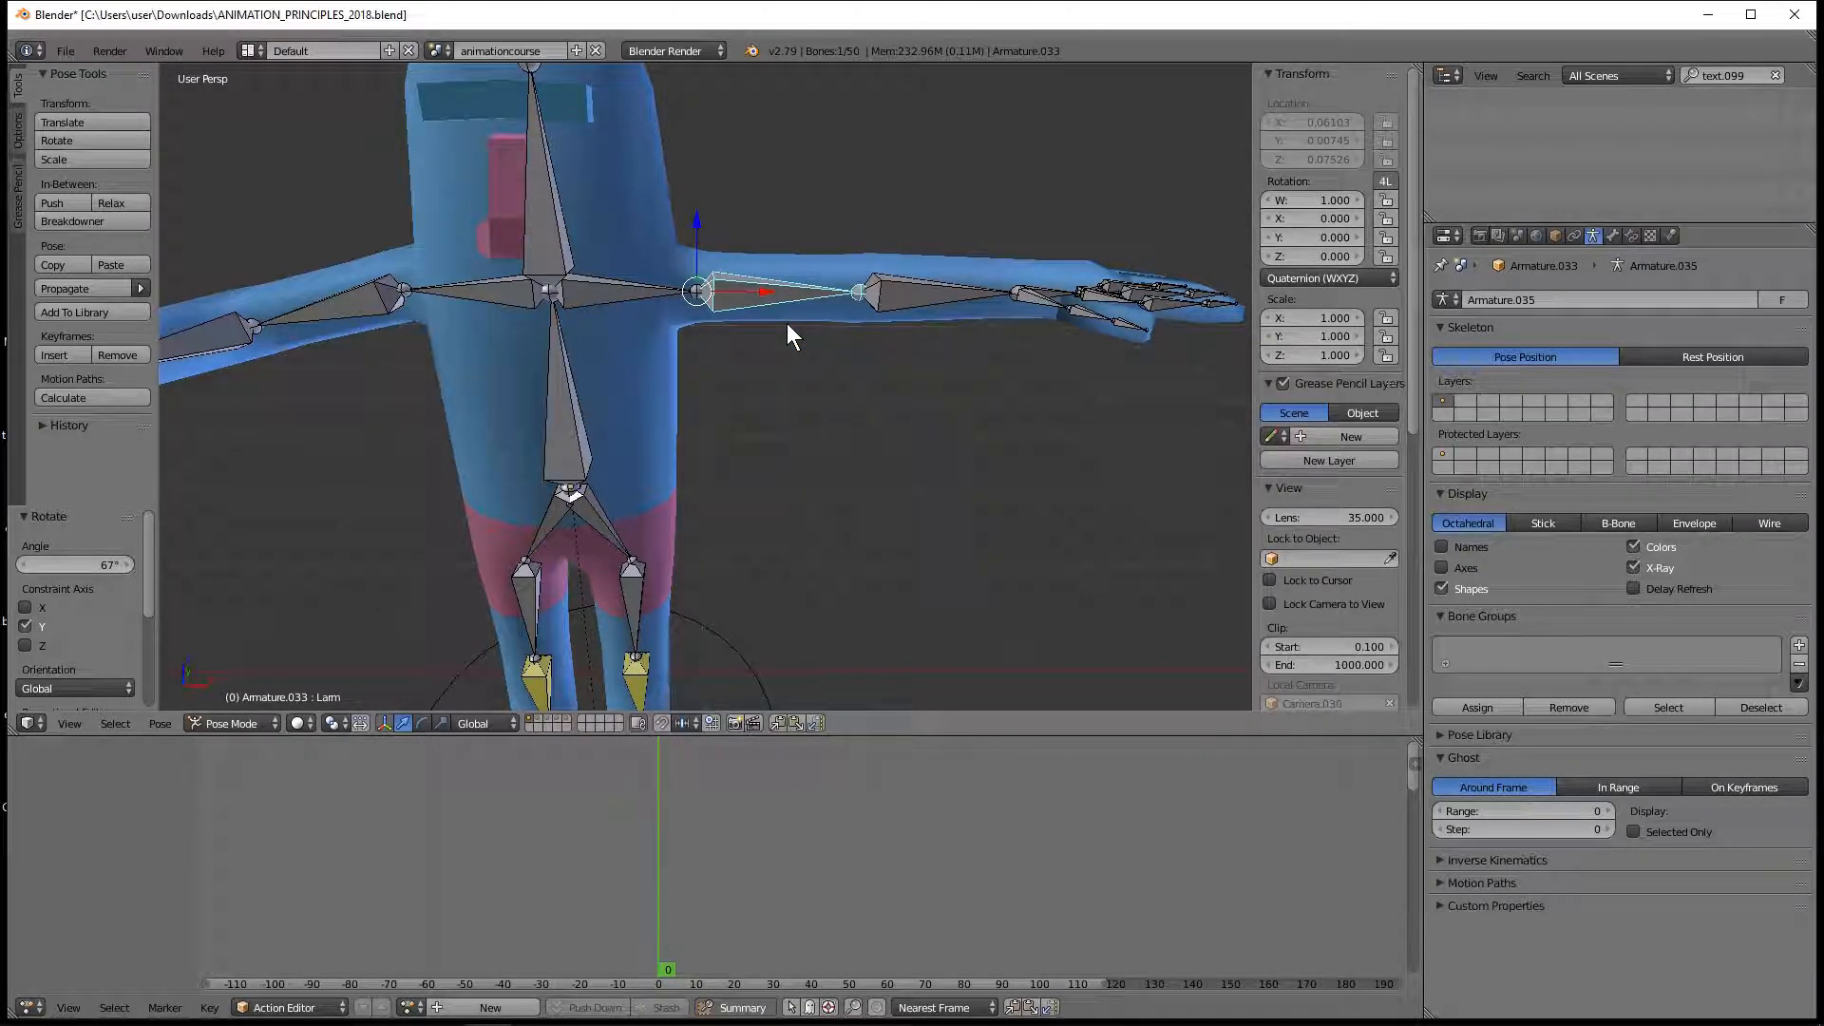
key(r)
key(y)
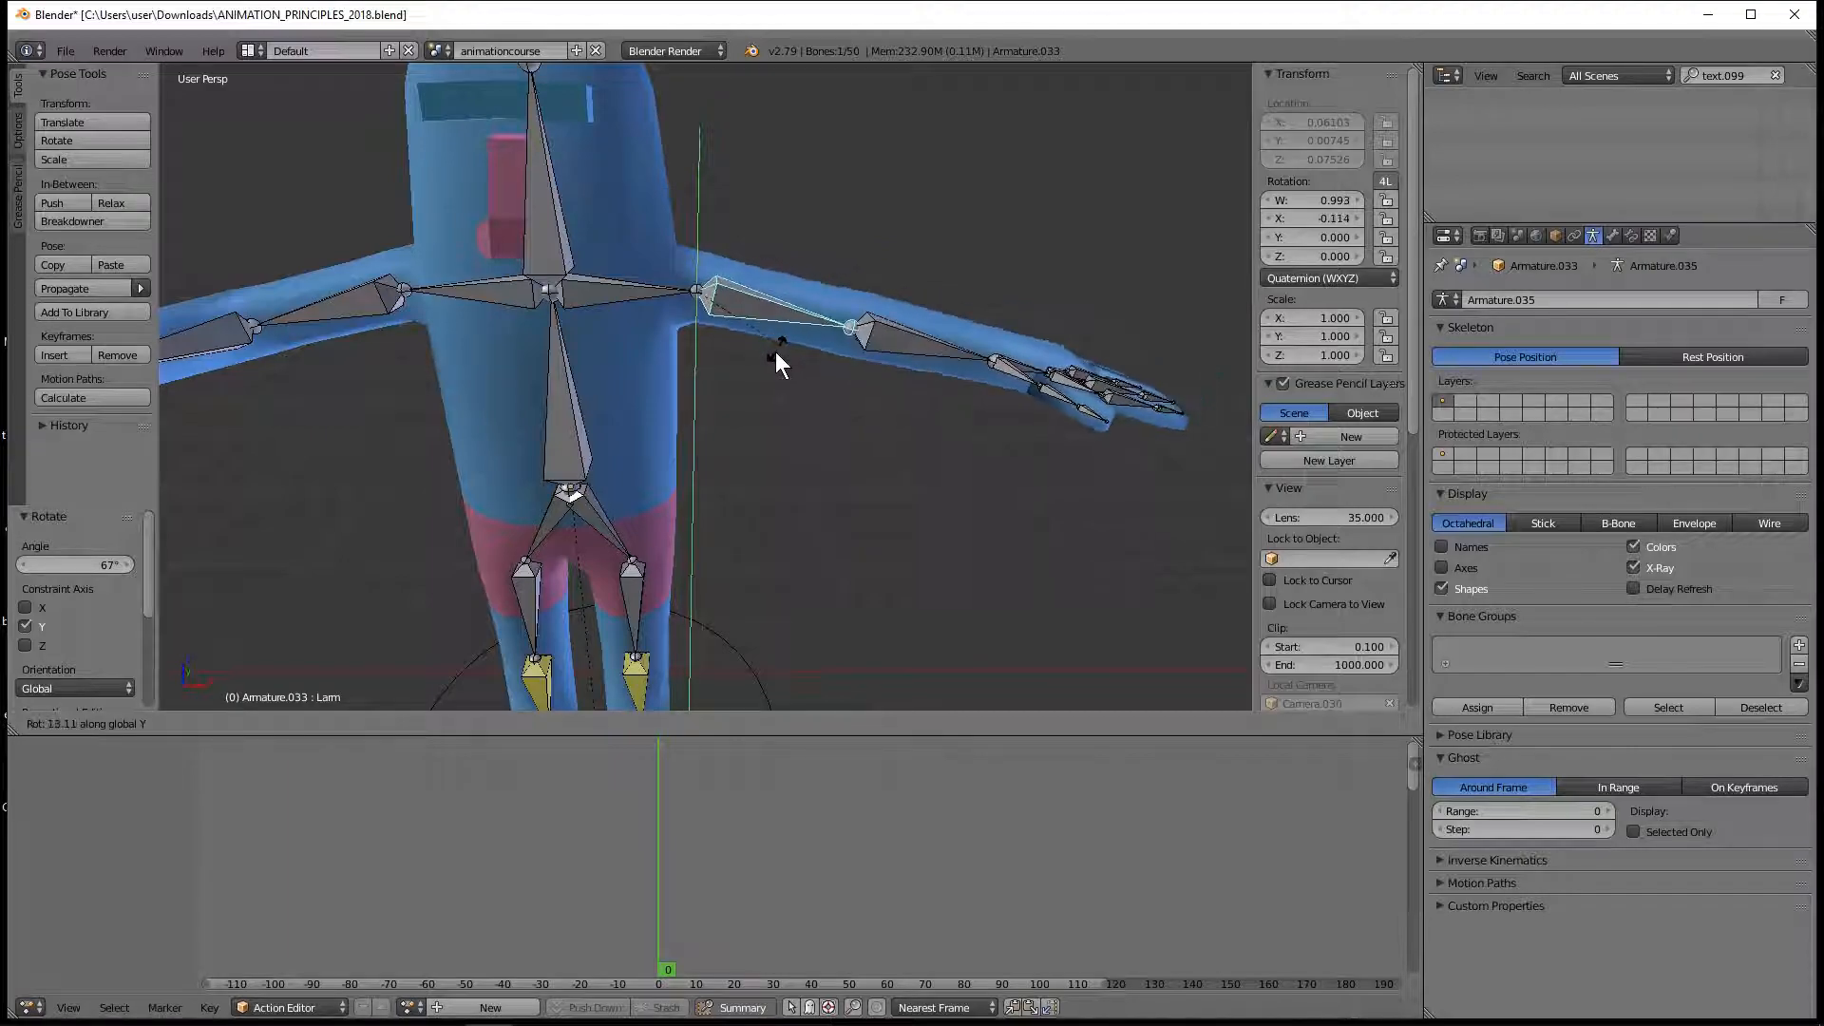
click(772, 355)
Step: Rotate the Lforearm bone about -55.8° around the global Z axis, bending the elbow forward
mouse_move(855, 390)
middle_down()
mouse_move(760, 464)
mouse_move(838, 446)
mouse_move(778, 460)
mouse_move(807, 460)
mouse_move(788, 460)
mouse_move(906, 334)
mouse_move(942, 389)
mouse_move(858, 477)
mouse_move(927, 448)
mouse_move(920, 413)
mouse_move(826, 419)
mouse_move(840, 390)
middle_up()
right_click(829, 400)
scroll(893, 420, up, 2)
middle_drag(849, 327, 850, 218)
middle_drag(931, 367, 883, 449)
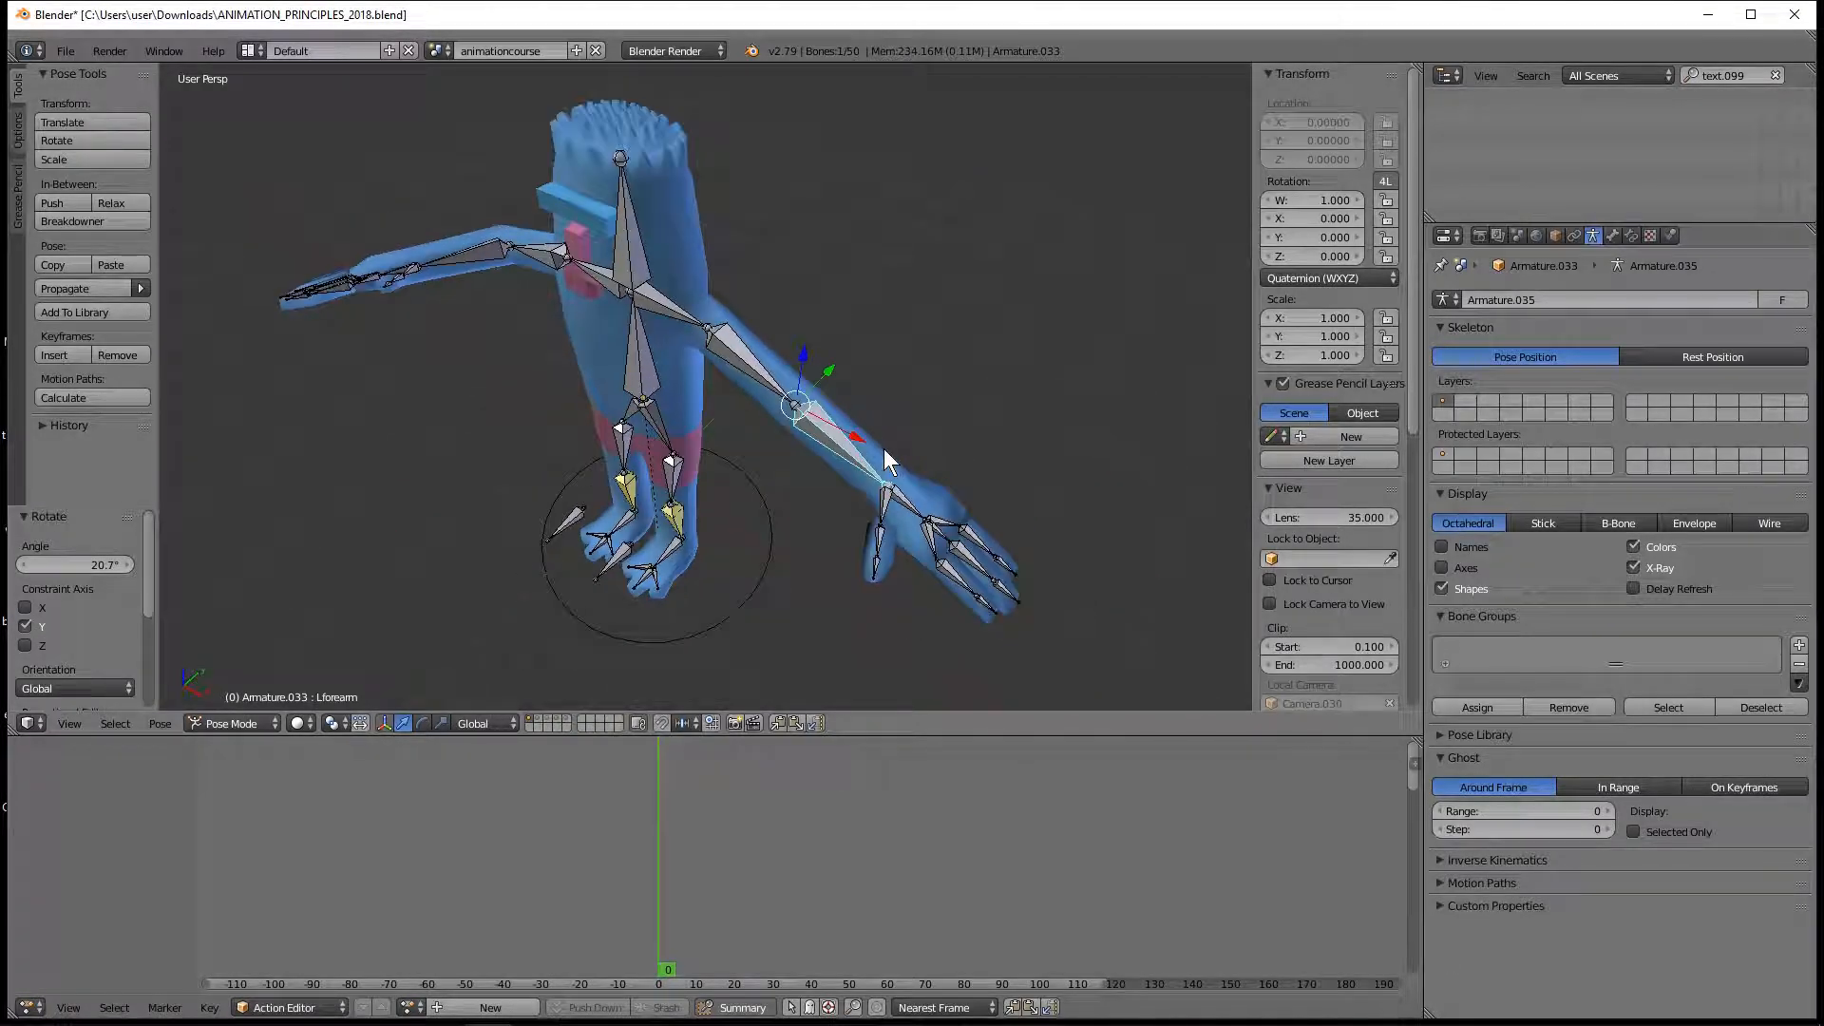
key(r)
key(z)
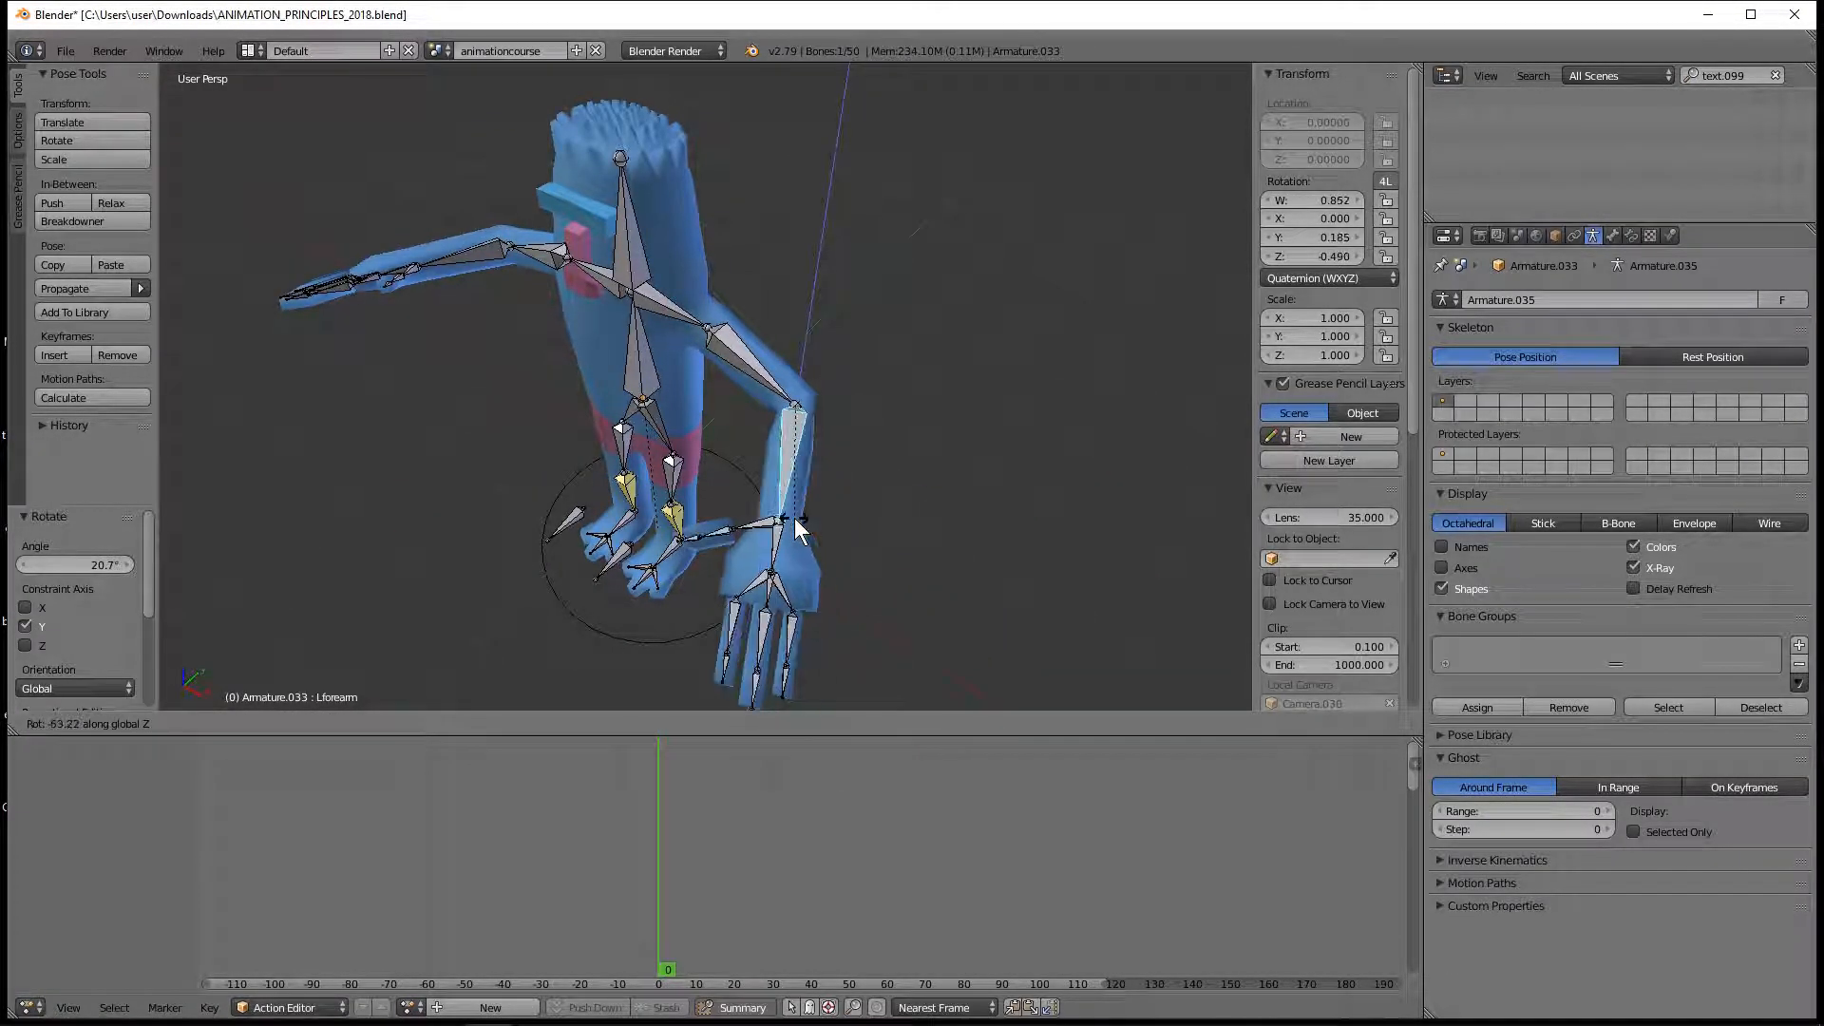
click(813, 535)
Step: Rotate the Lforearm bone about -35.2° around the global X axis, raising the hand
middle_drag(814, 534, 743, 470)
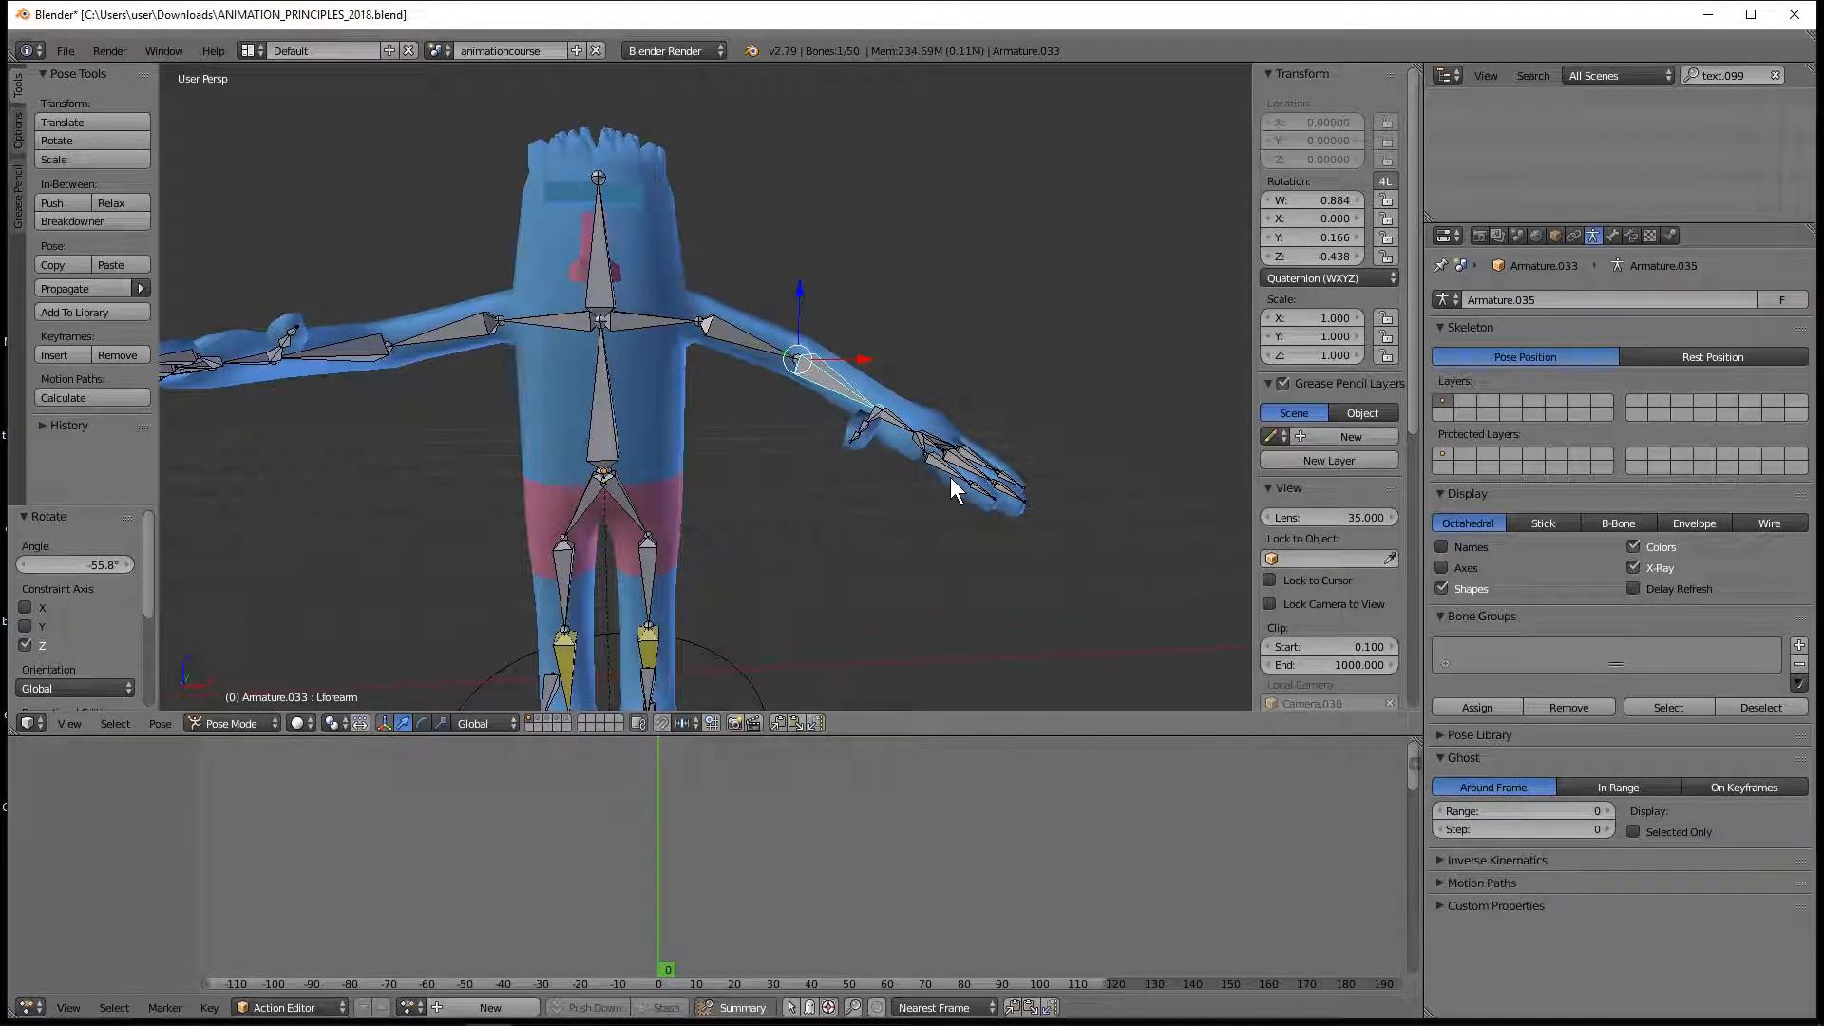
key(r)
key(x)
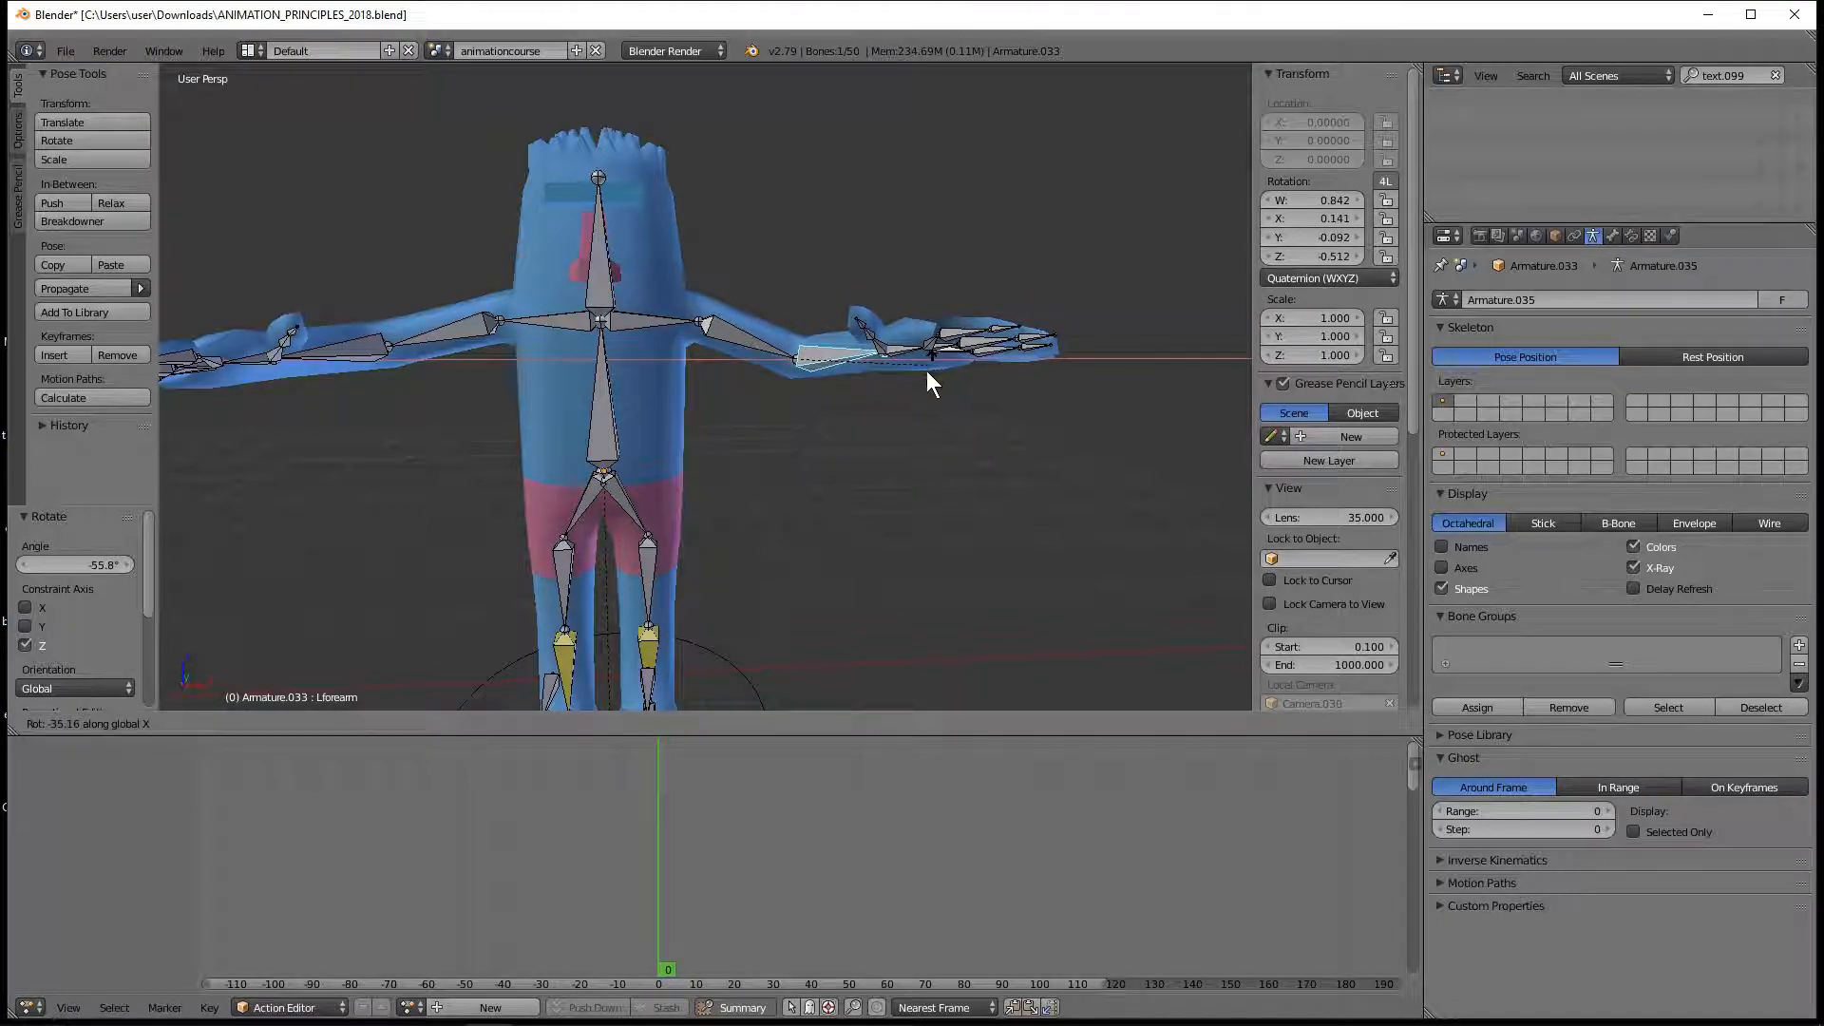
click(931, 367)
Step: Move the torso bone and both hip bones about -0.536 along the global Z axis, bending the knees into a crouch
middle_drag(714, 469, 797, 444)
scroll(830, 454, up, 1)
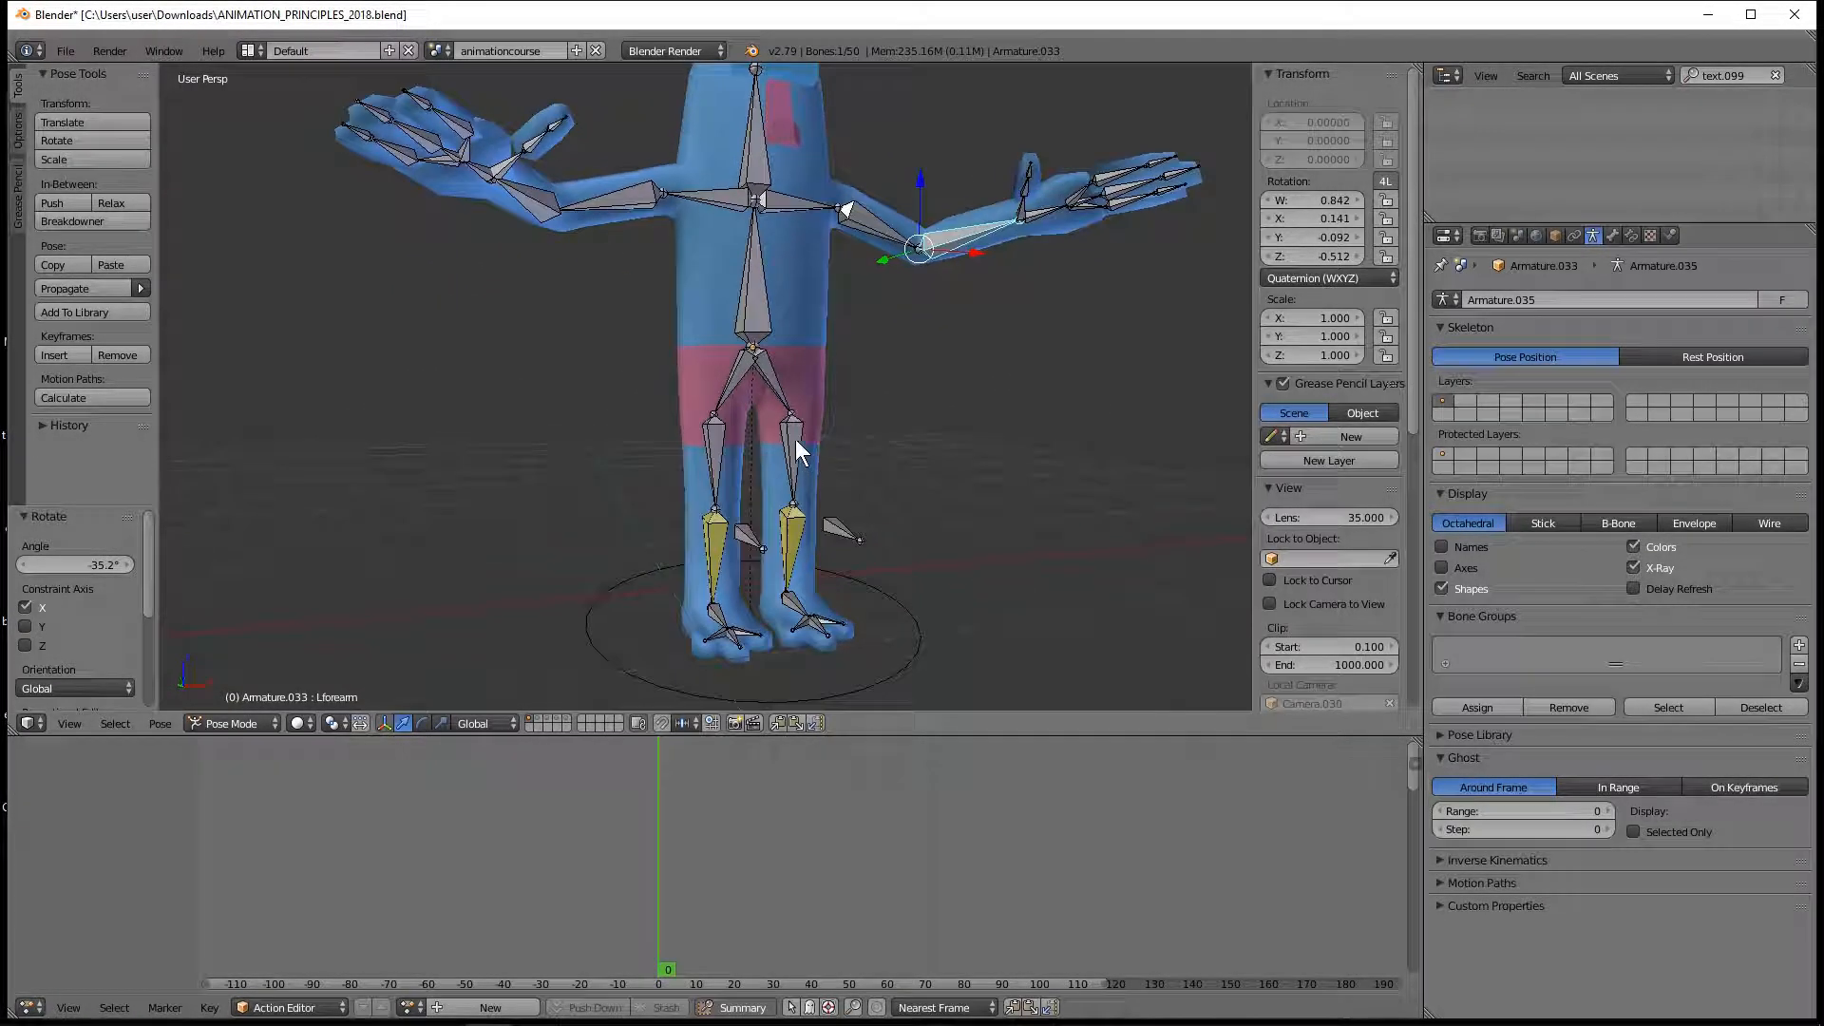
right_click(749, 320)
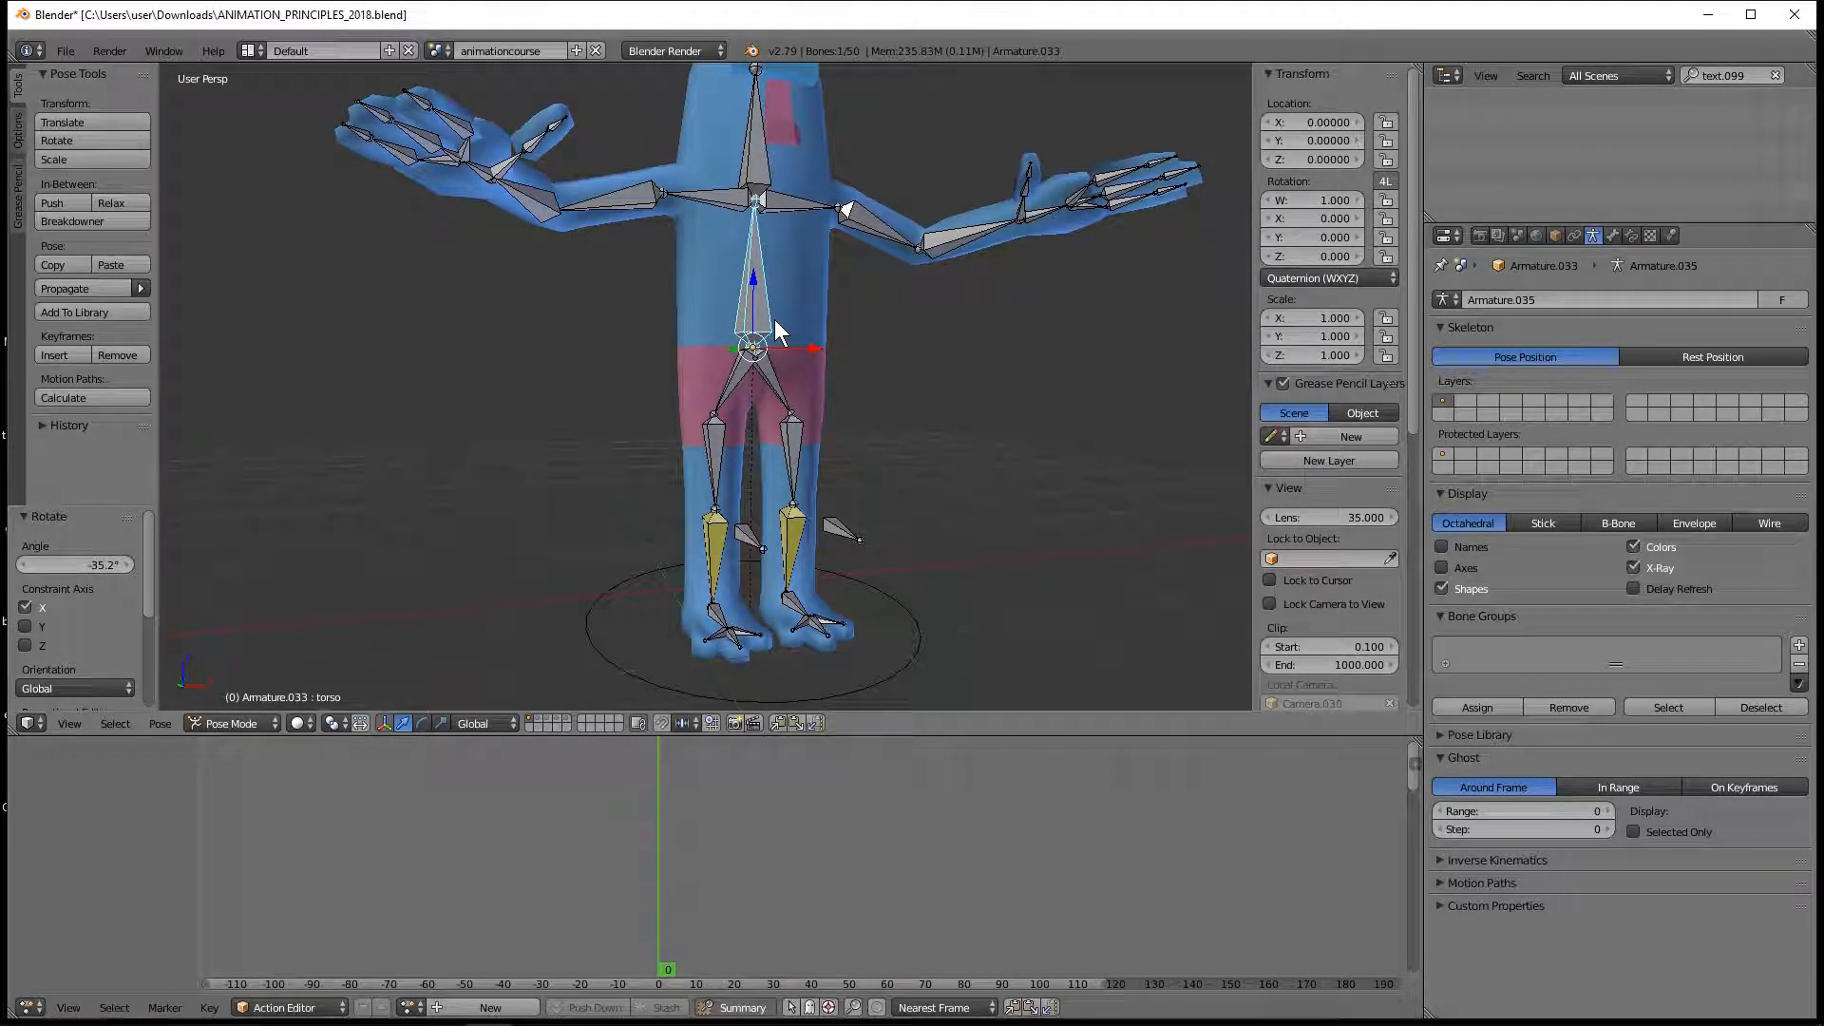
shift+right_click(733, 368)
shift+right_click(768, 370)
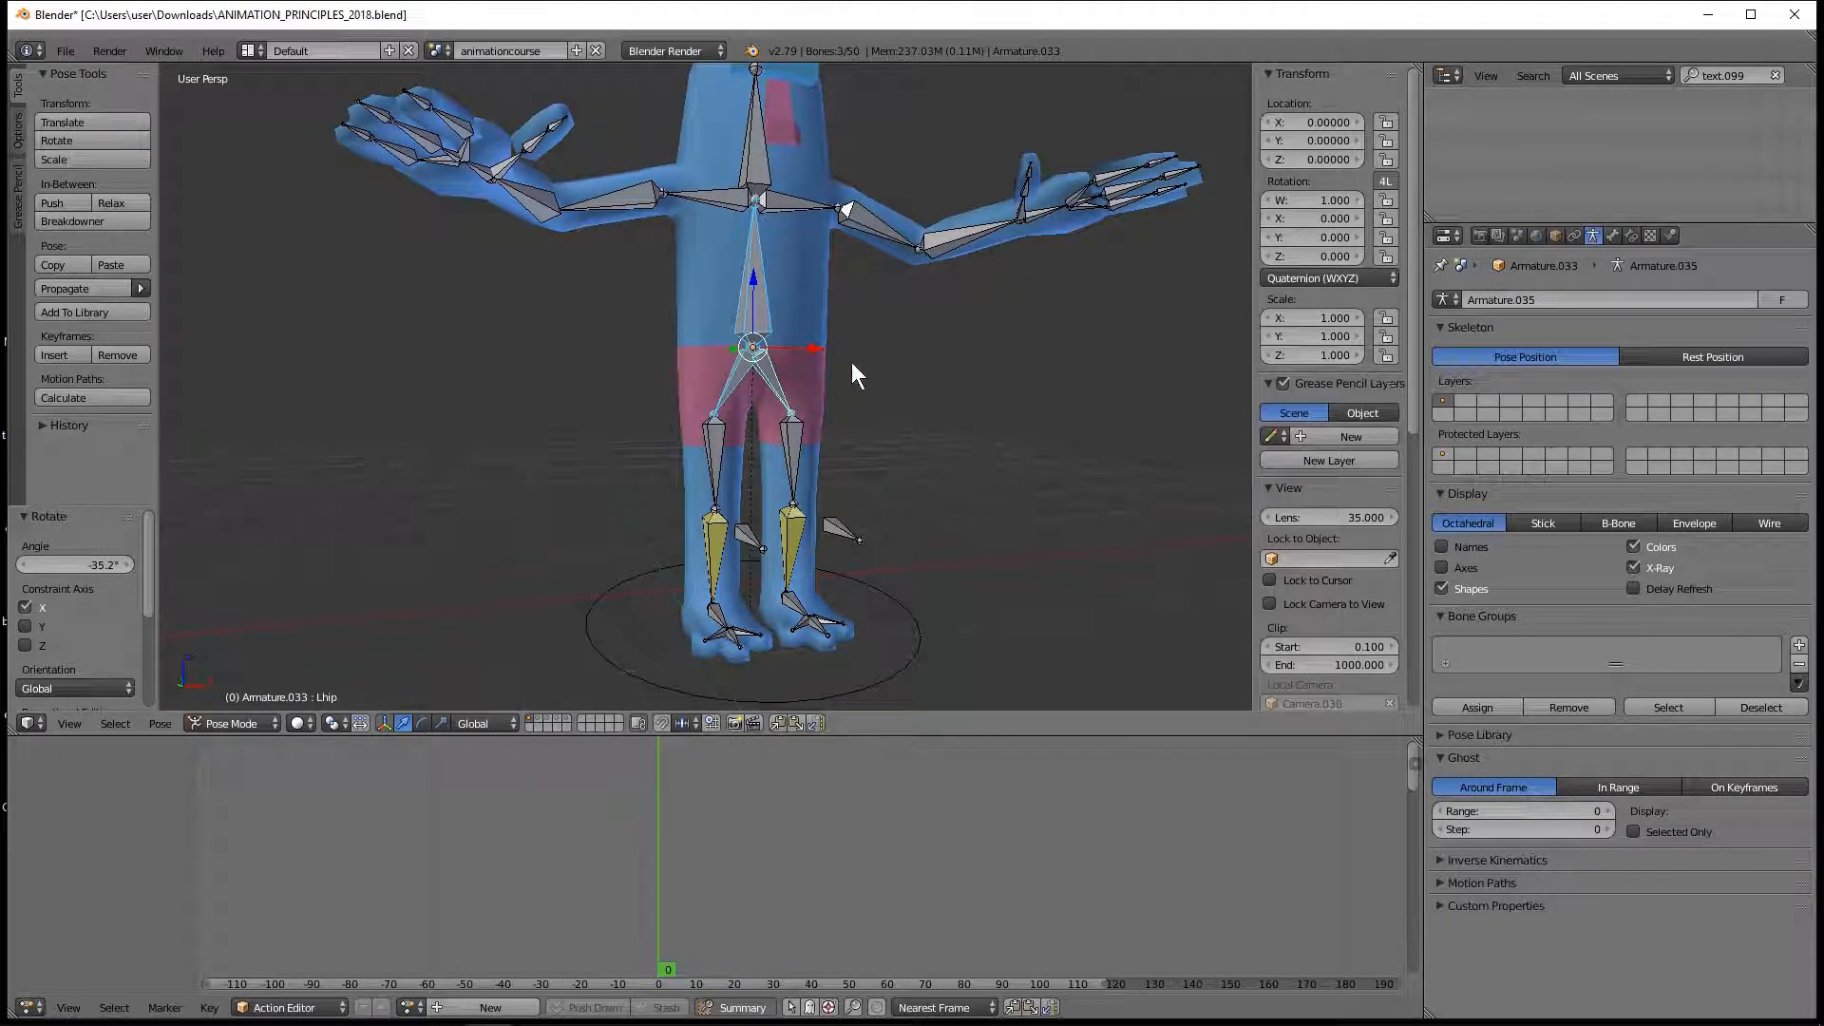
middle_drag(828, 344, 897, 344)
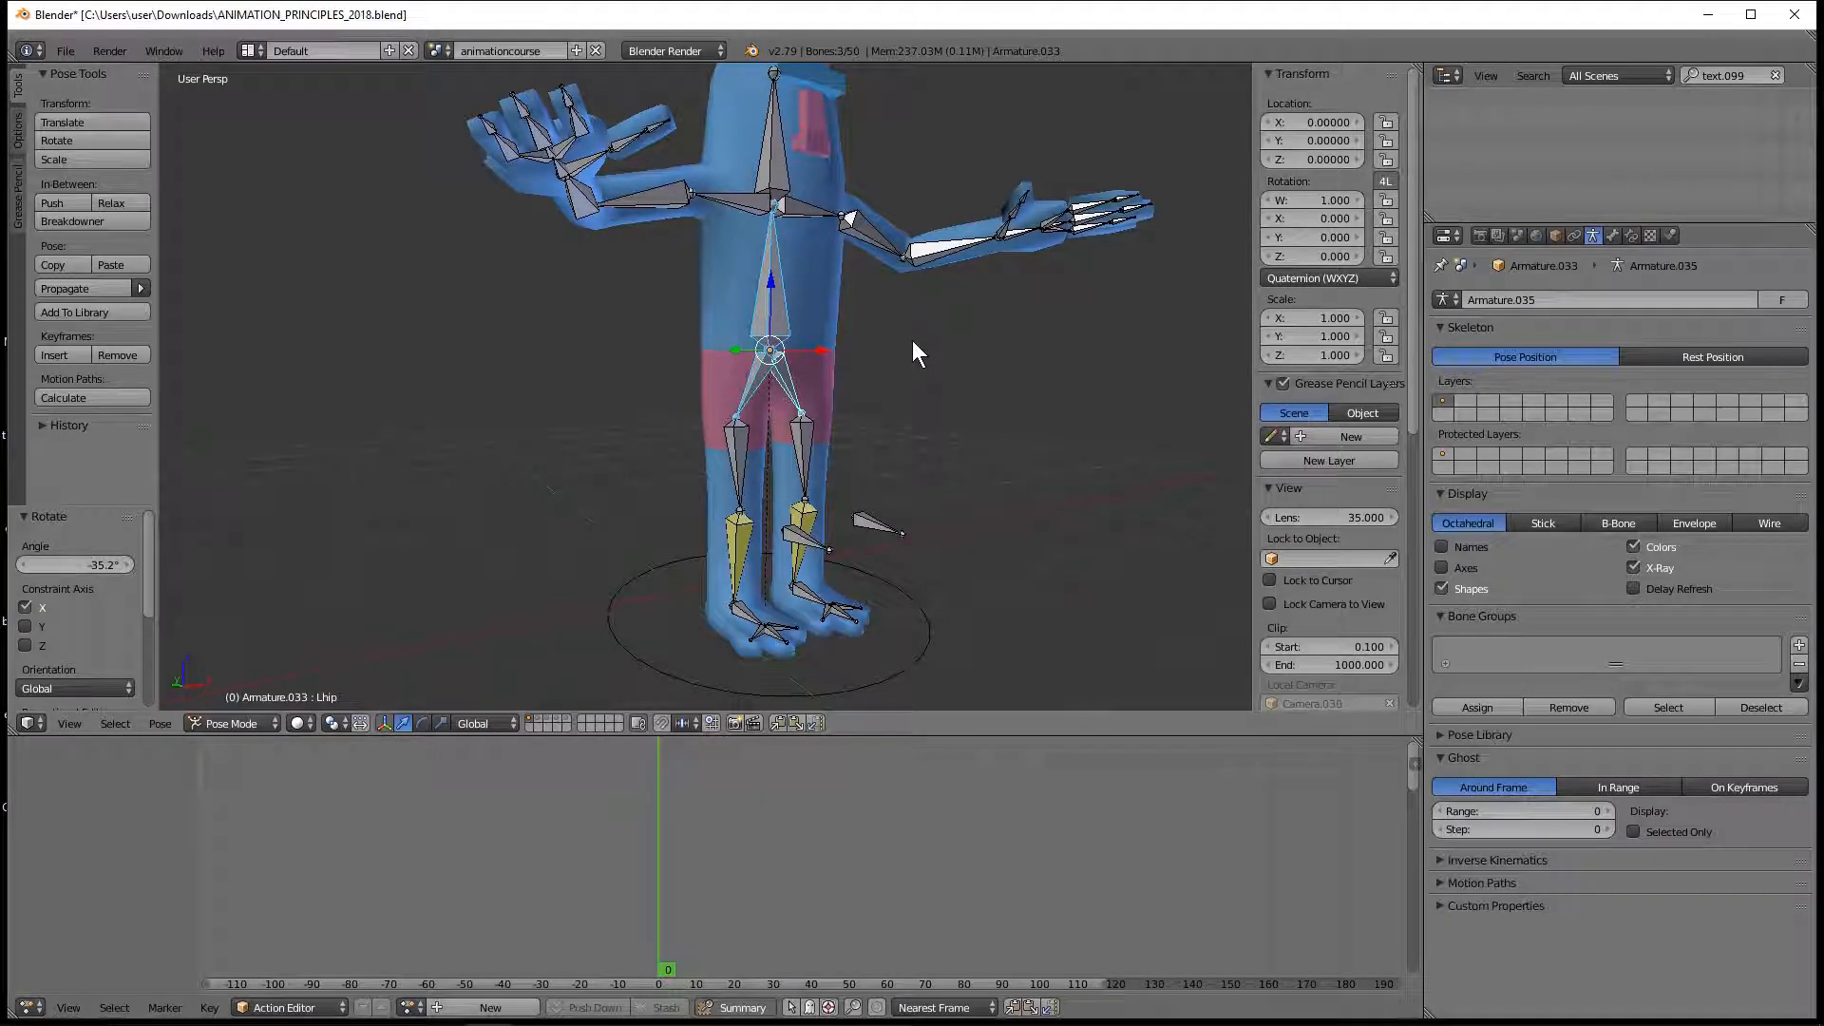
key(g)
key(z)
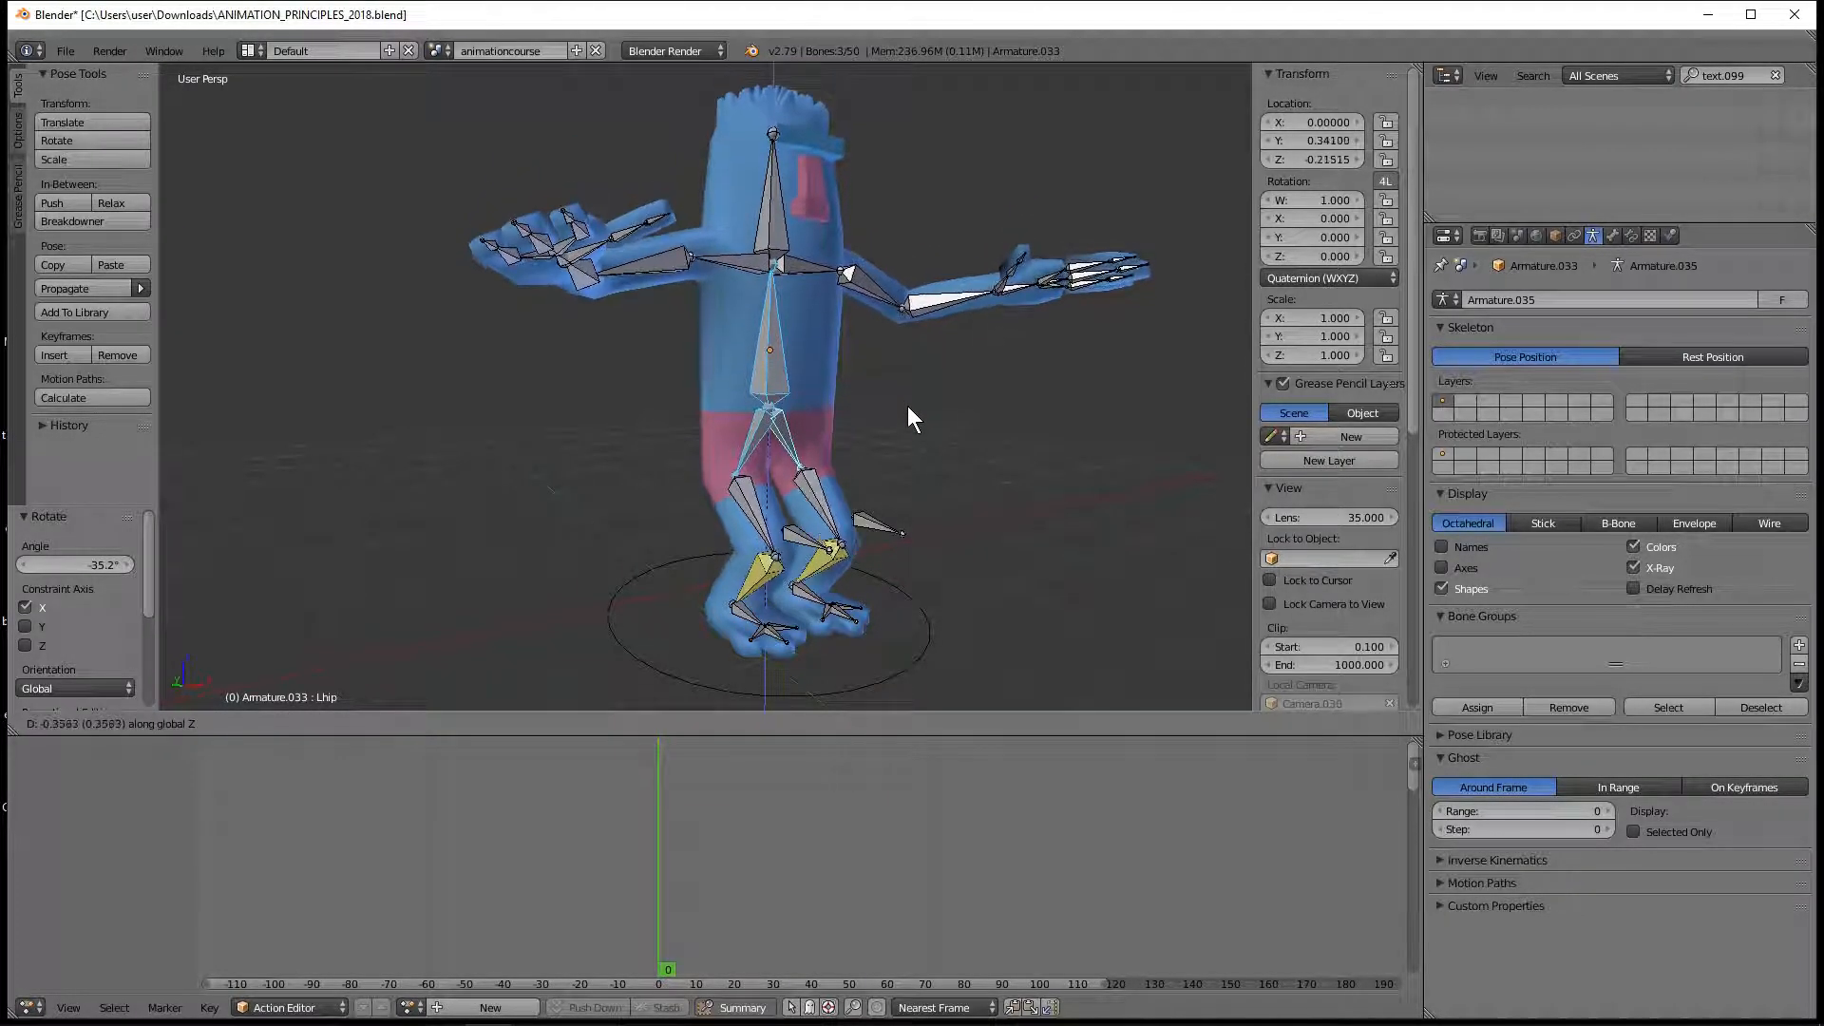
click(908, 429)
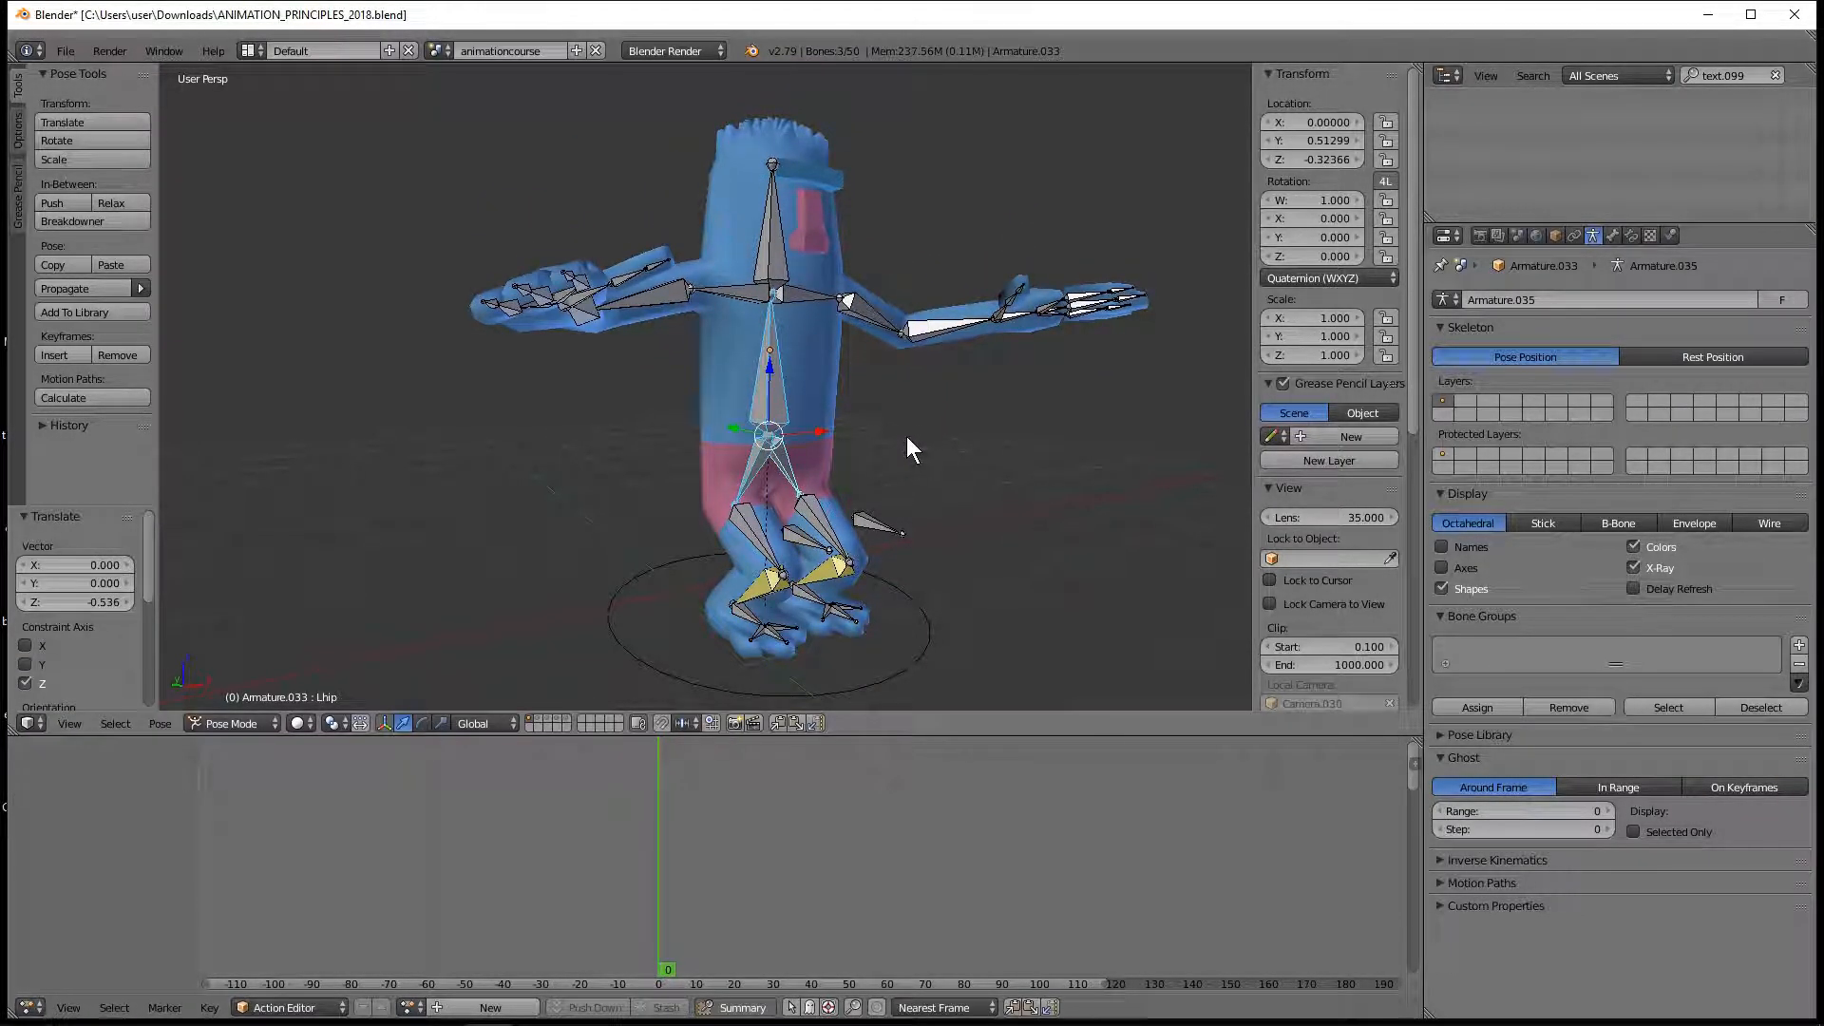
Step: Examine the bone constraints of the Rshin bone and compare them with the Rleg and right foot bones
middle_drag(899, 504, 739, 505)
scroll(853, 453, up, 3)
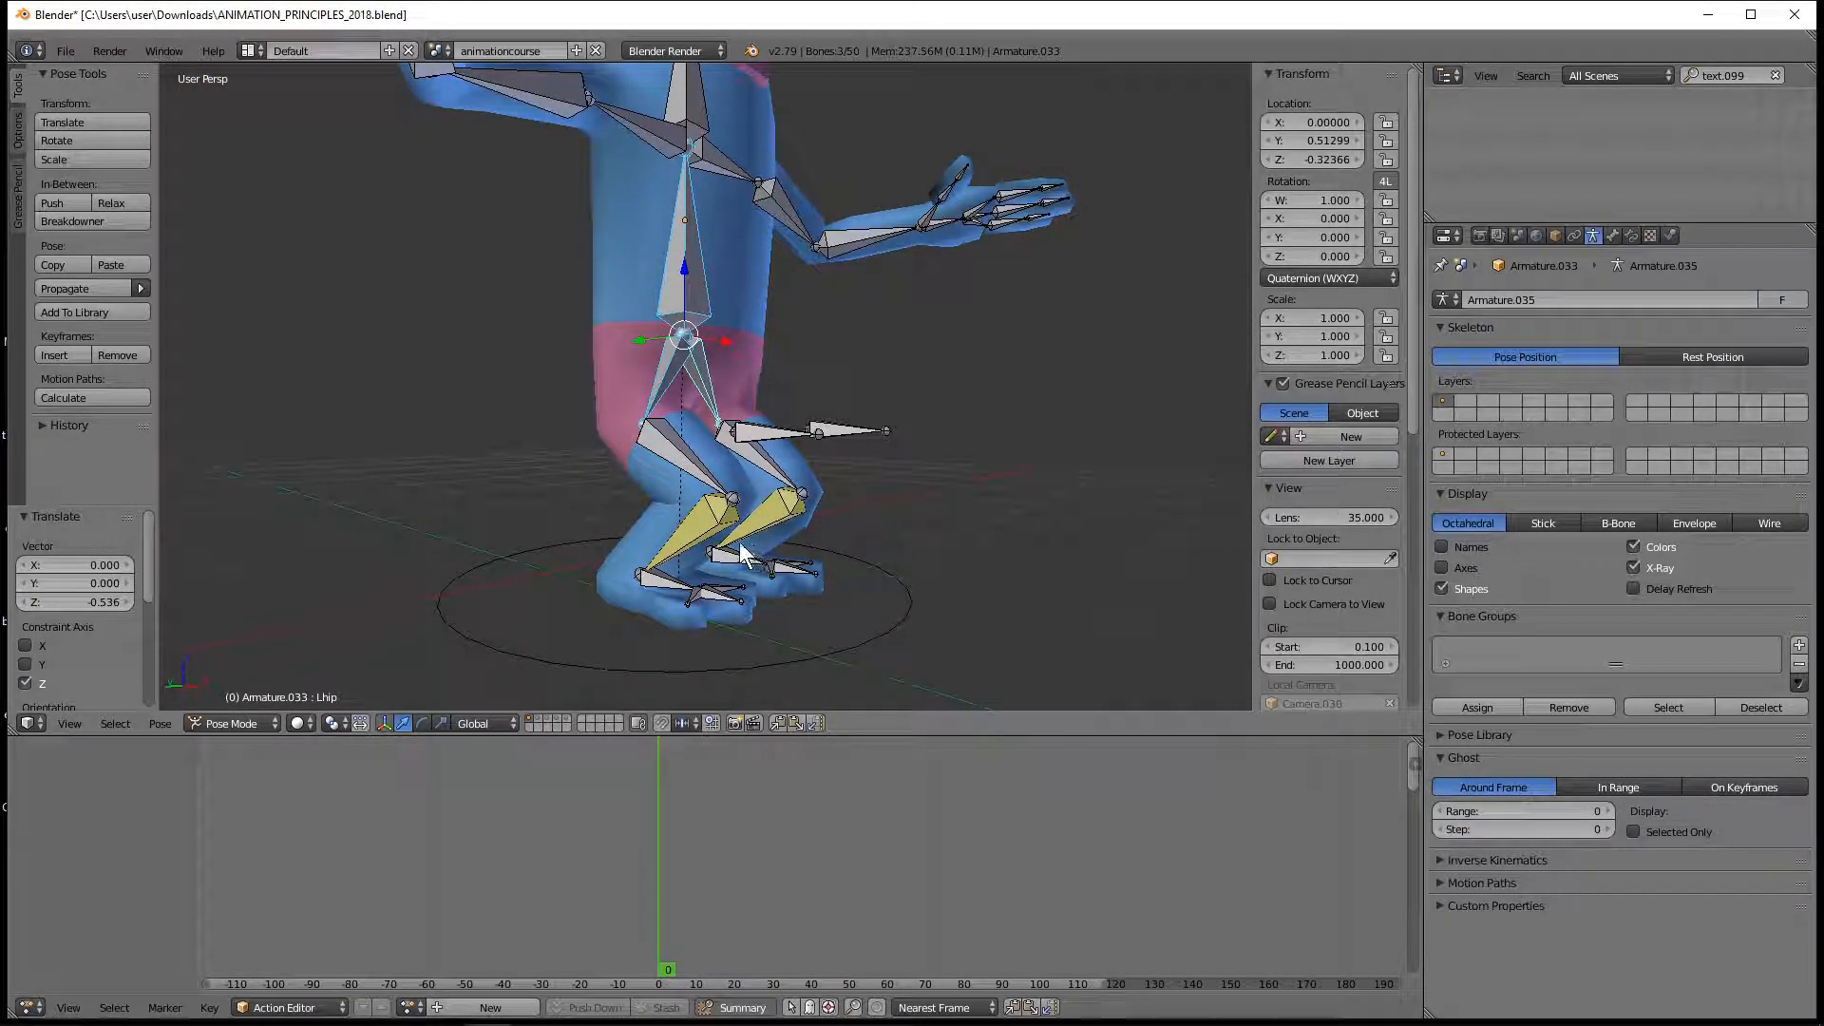
mouse_move(758, 538)
middle_down()
mouse_move(715, 554)
mouse_move(738, 541)
mouse_move(698, 598)
mouse_move(734, 541)
middle_up()
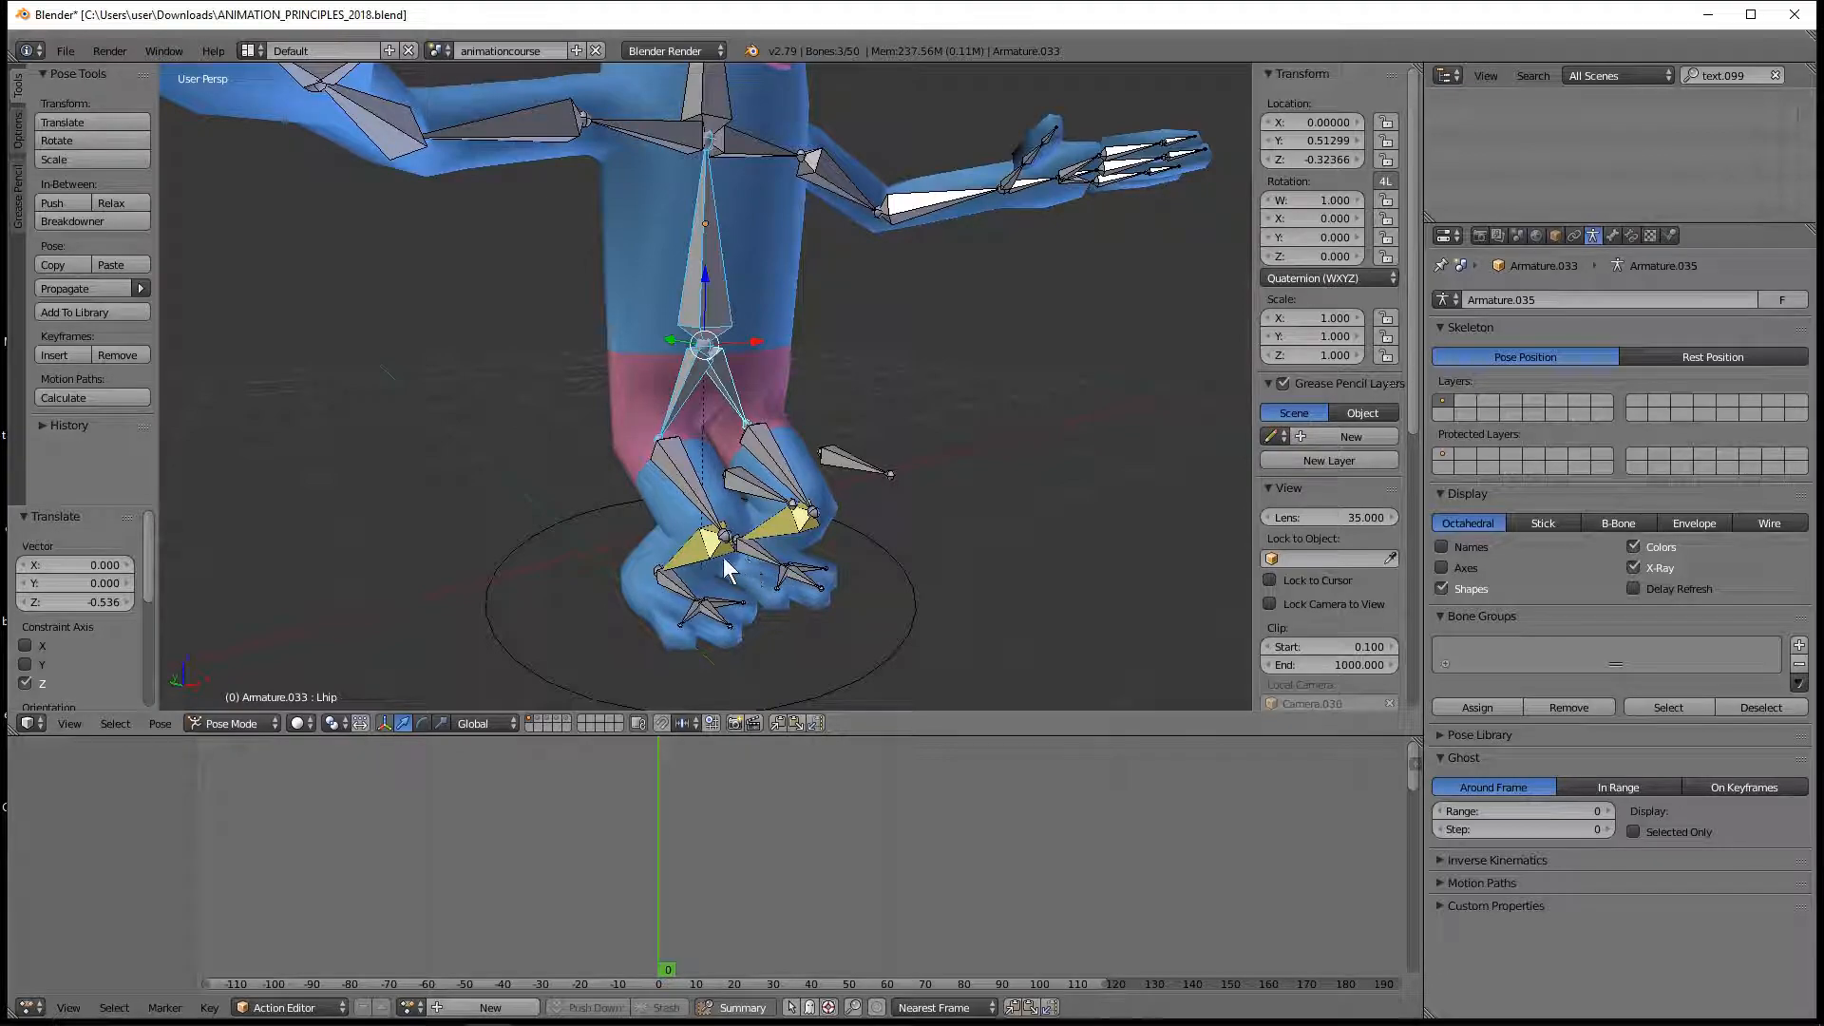
right_click(709, 551)
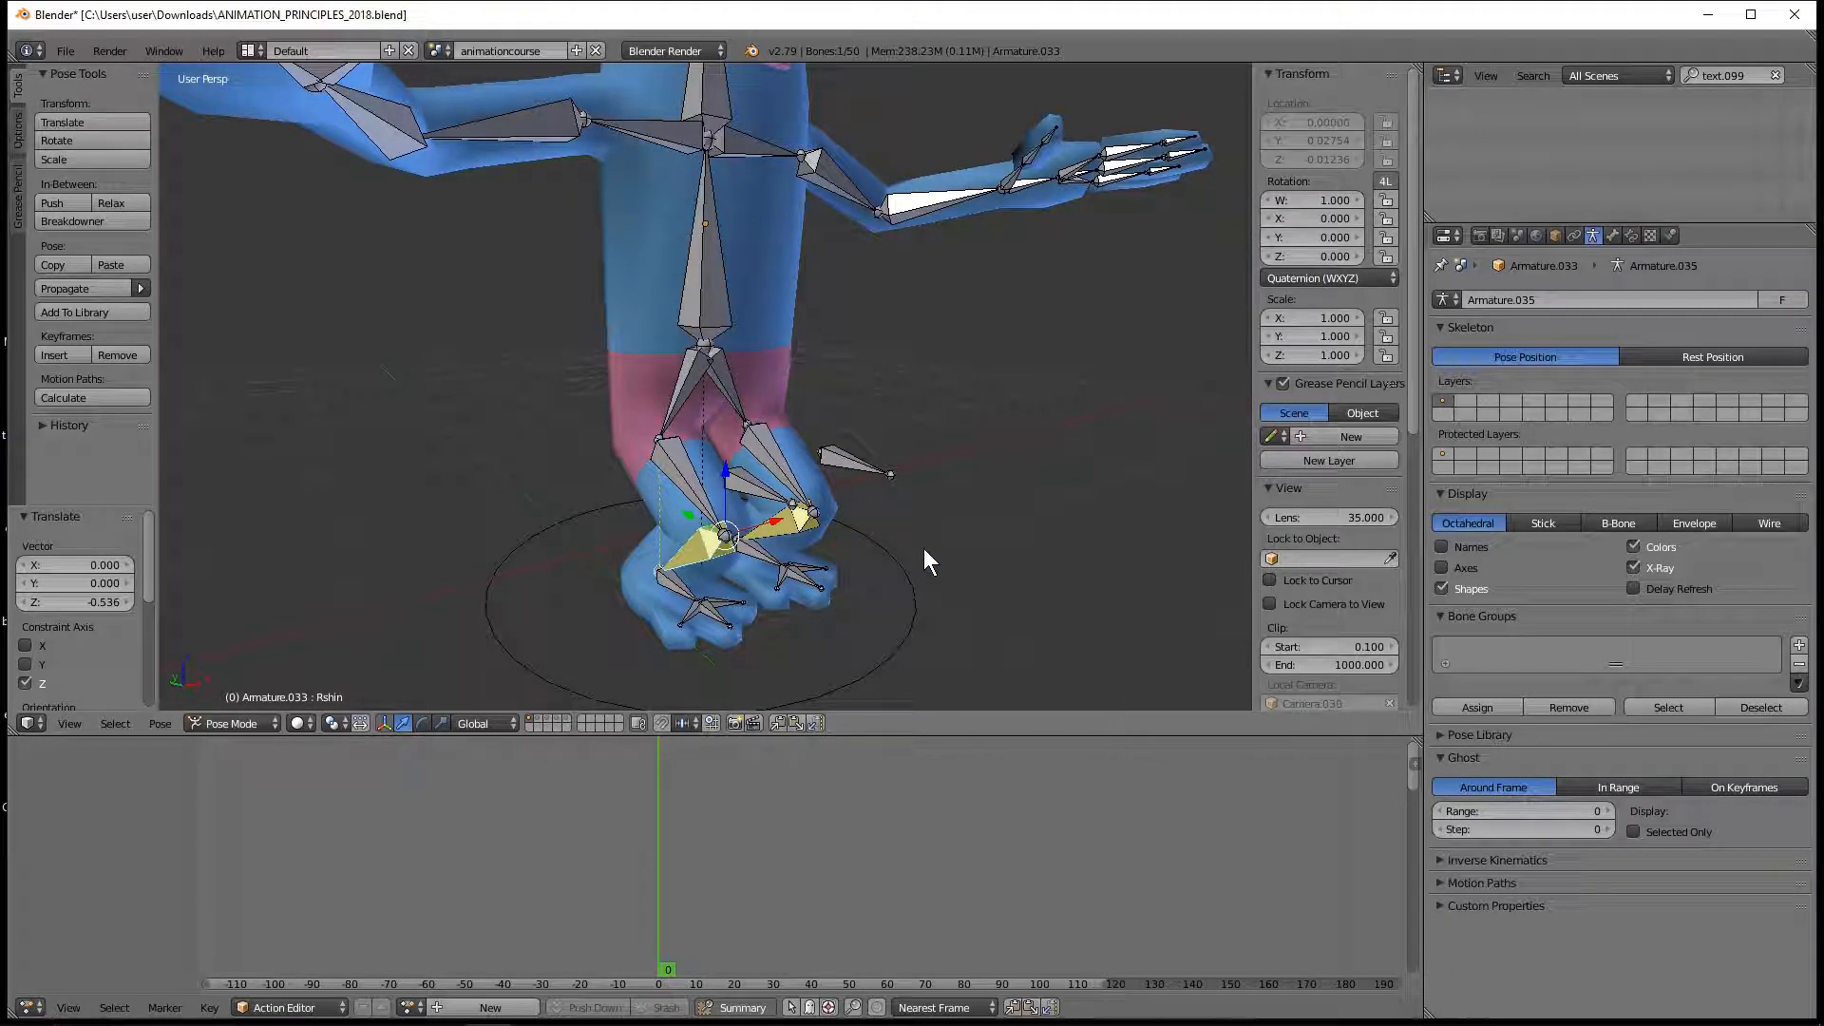
click(1631, 235)
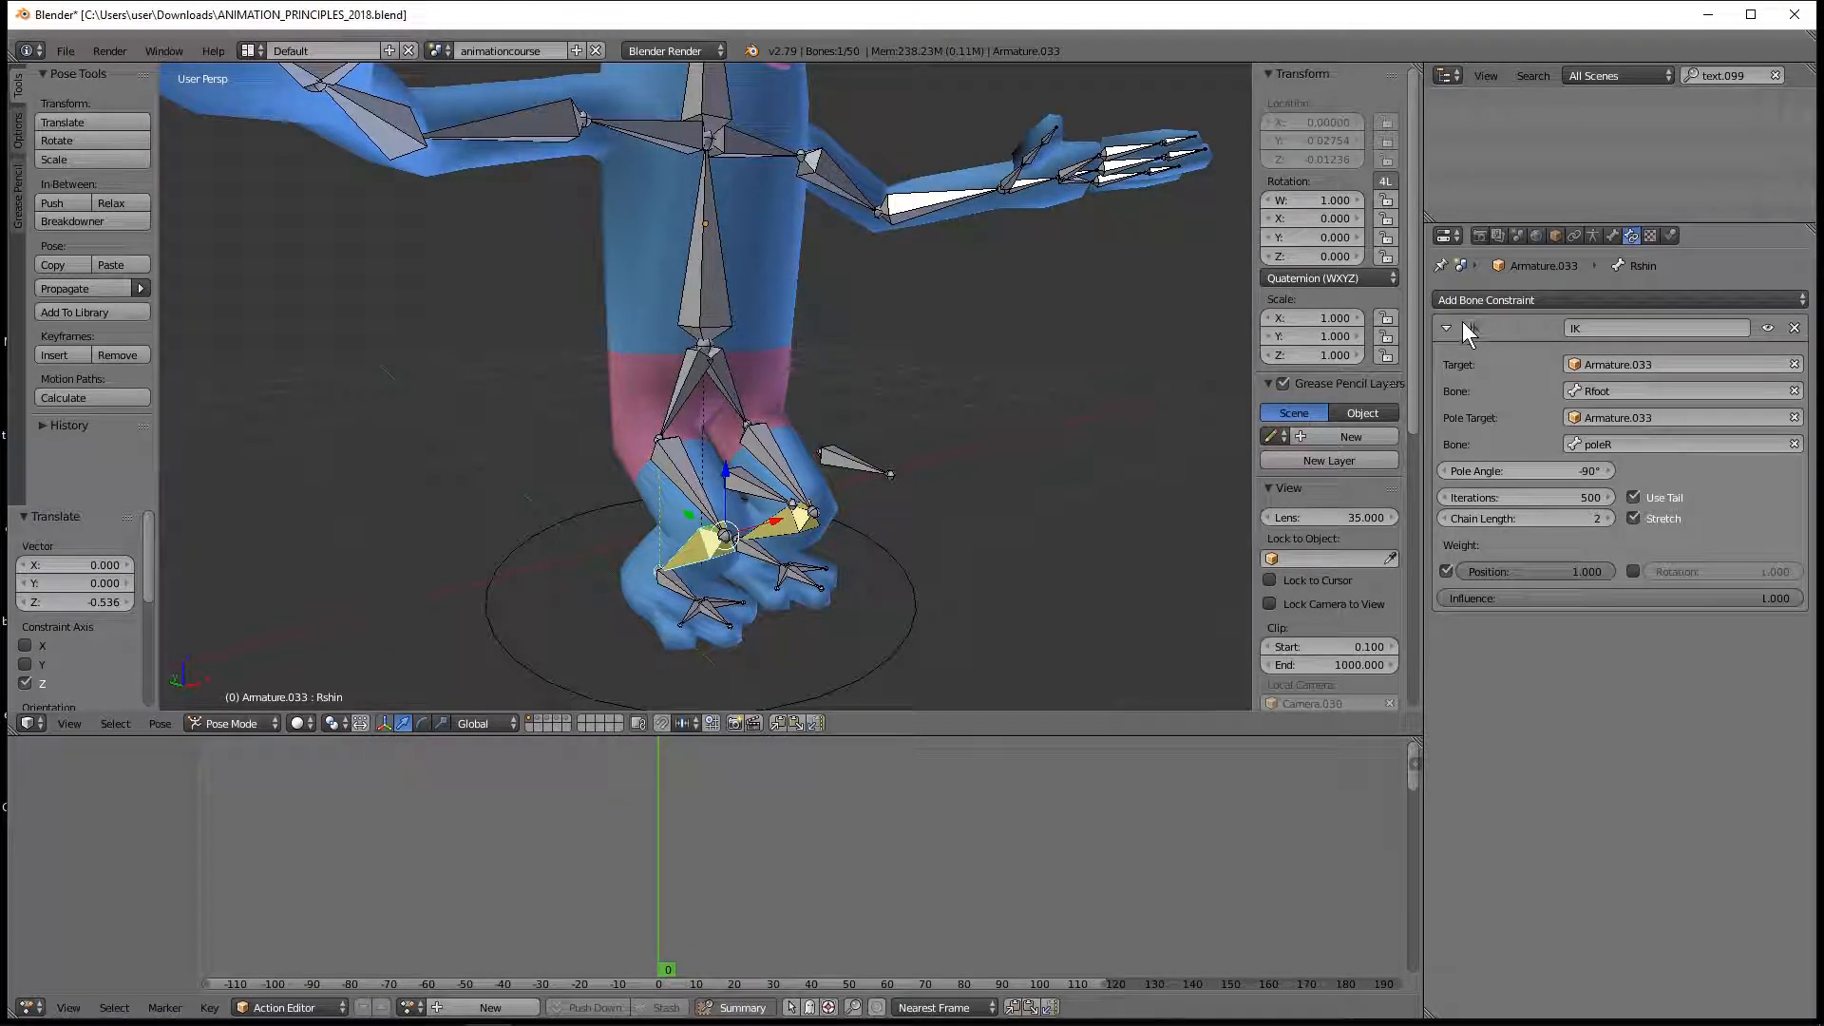
right_click(672, 466)
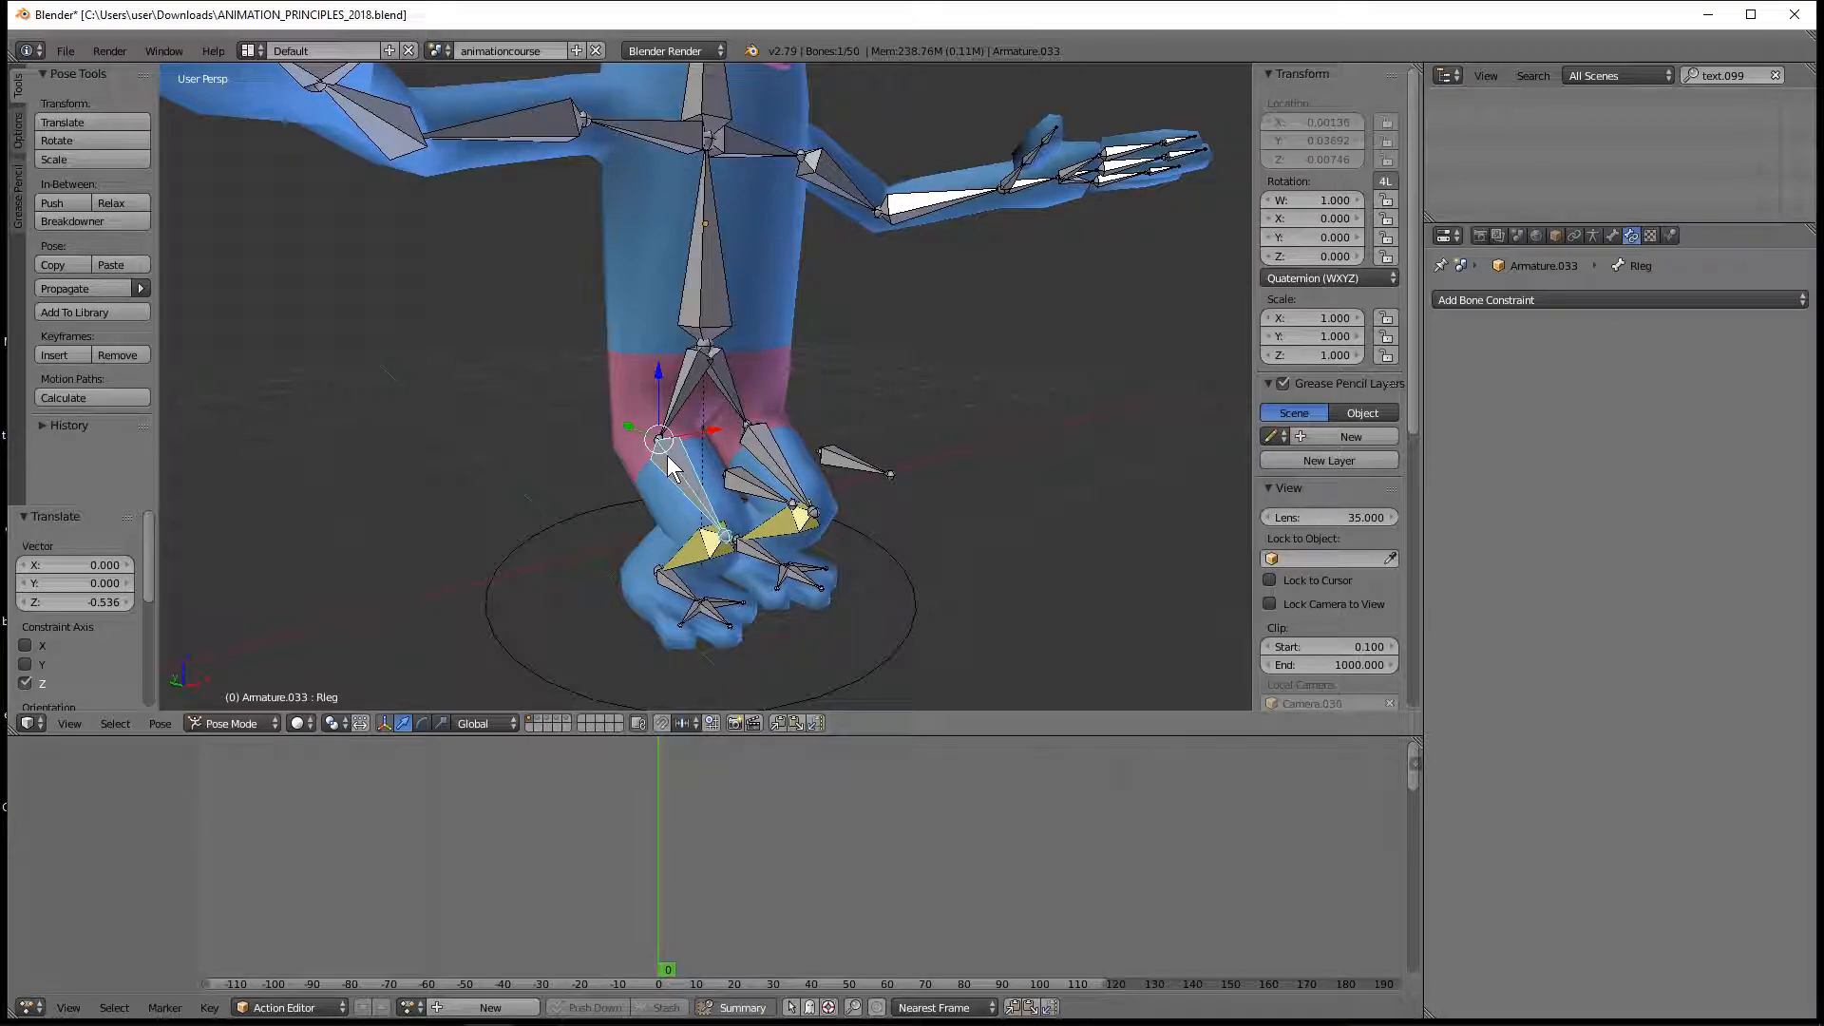
right_click(682, 599)
right_click(701, 546)
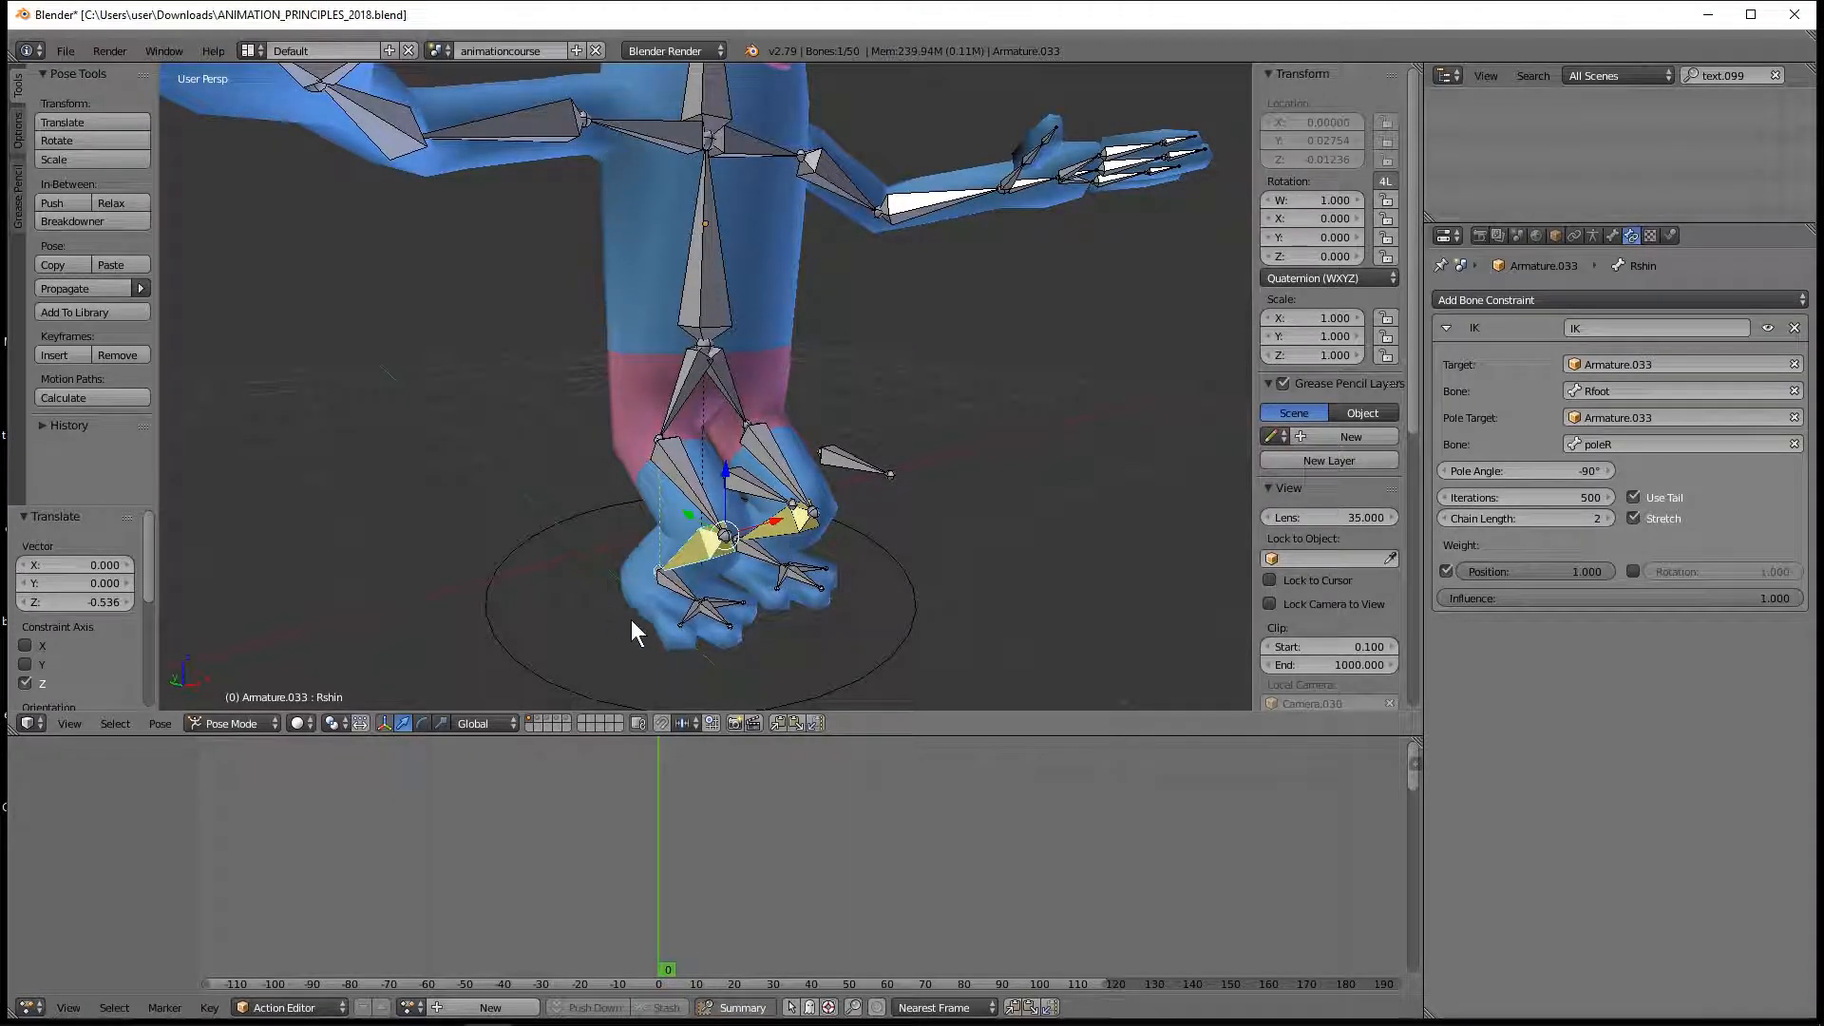
Step: Select all bones of the armature and insert a LocRot keyframe for them at frame 0
middle_drag(835, 472, 802, 437)
scroll(869, 432, down, 5)
scroll(806, 425, up, 5)
scroll(823, 435, down, 4)
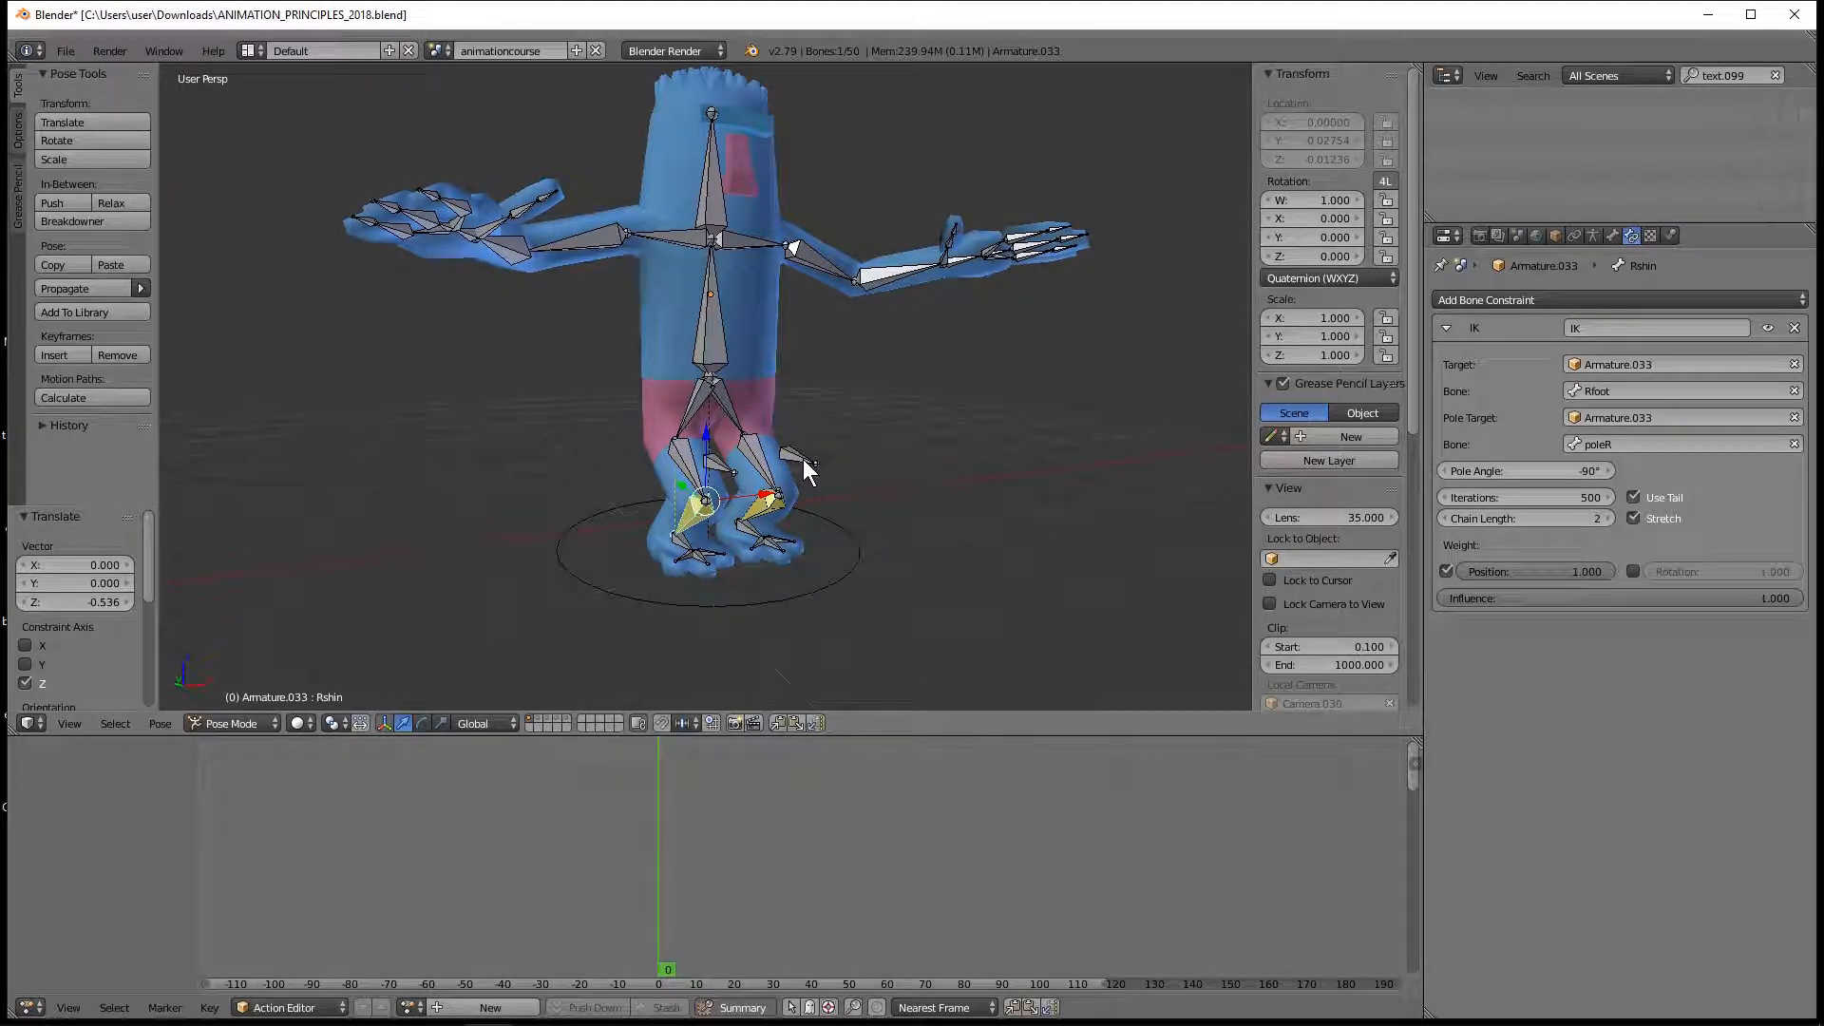
middle_drag(858, 513, 868, 470)
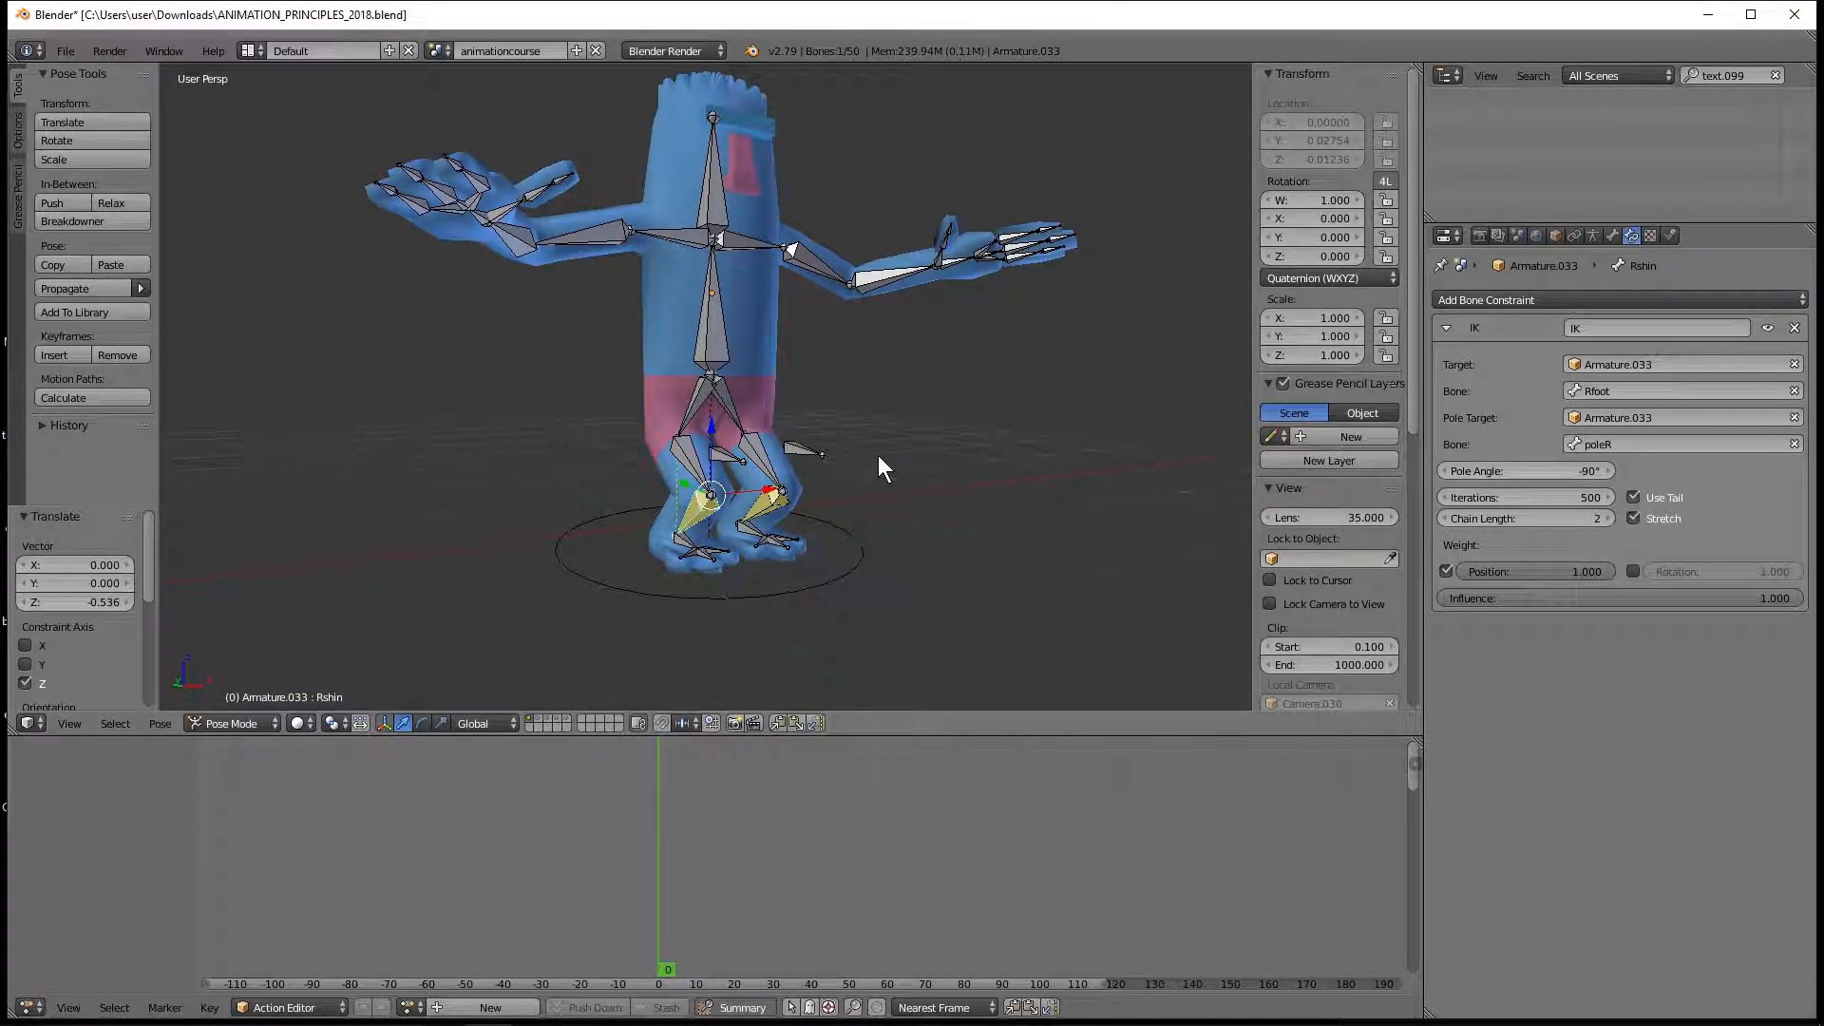
key(ctrl+z)
key(a)
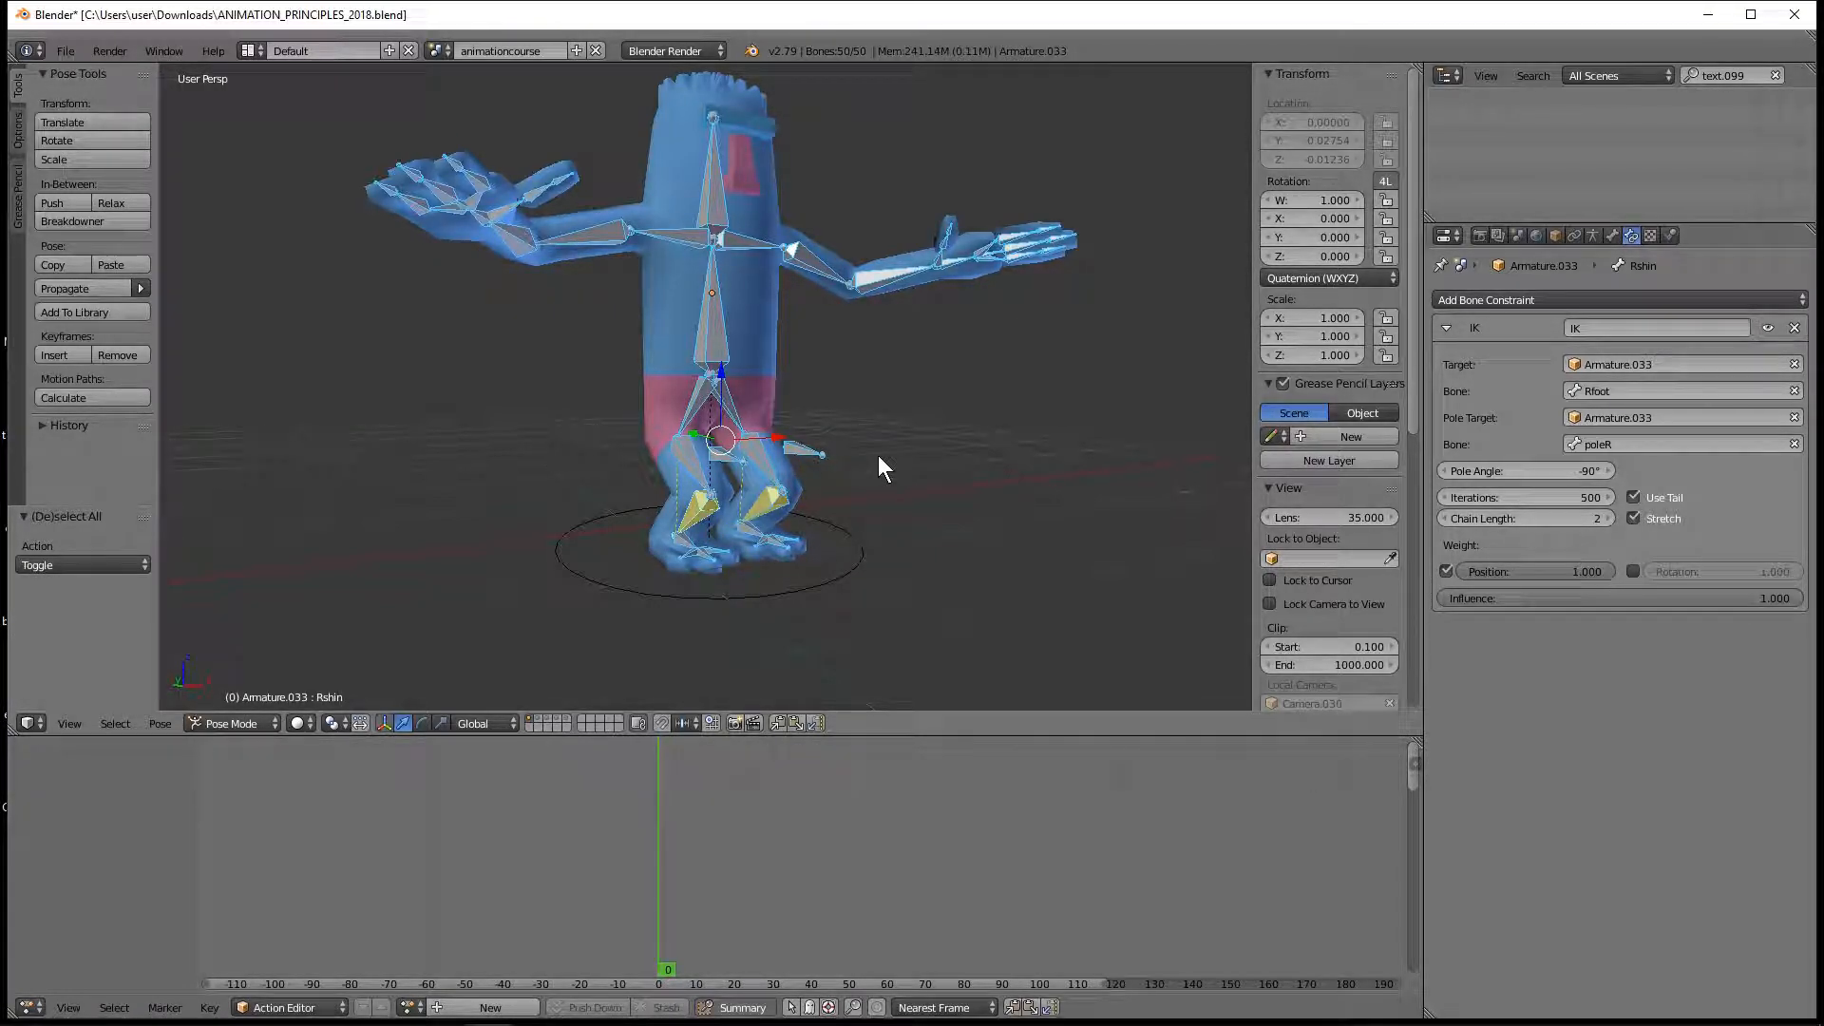
key(i)
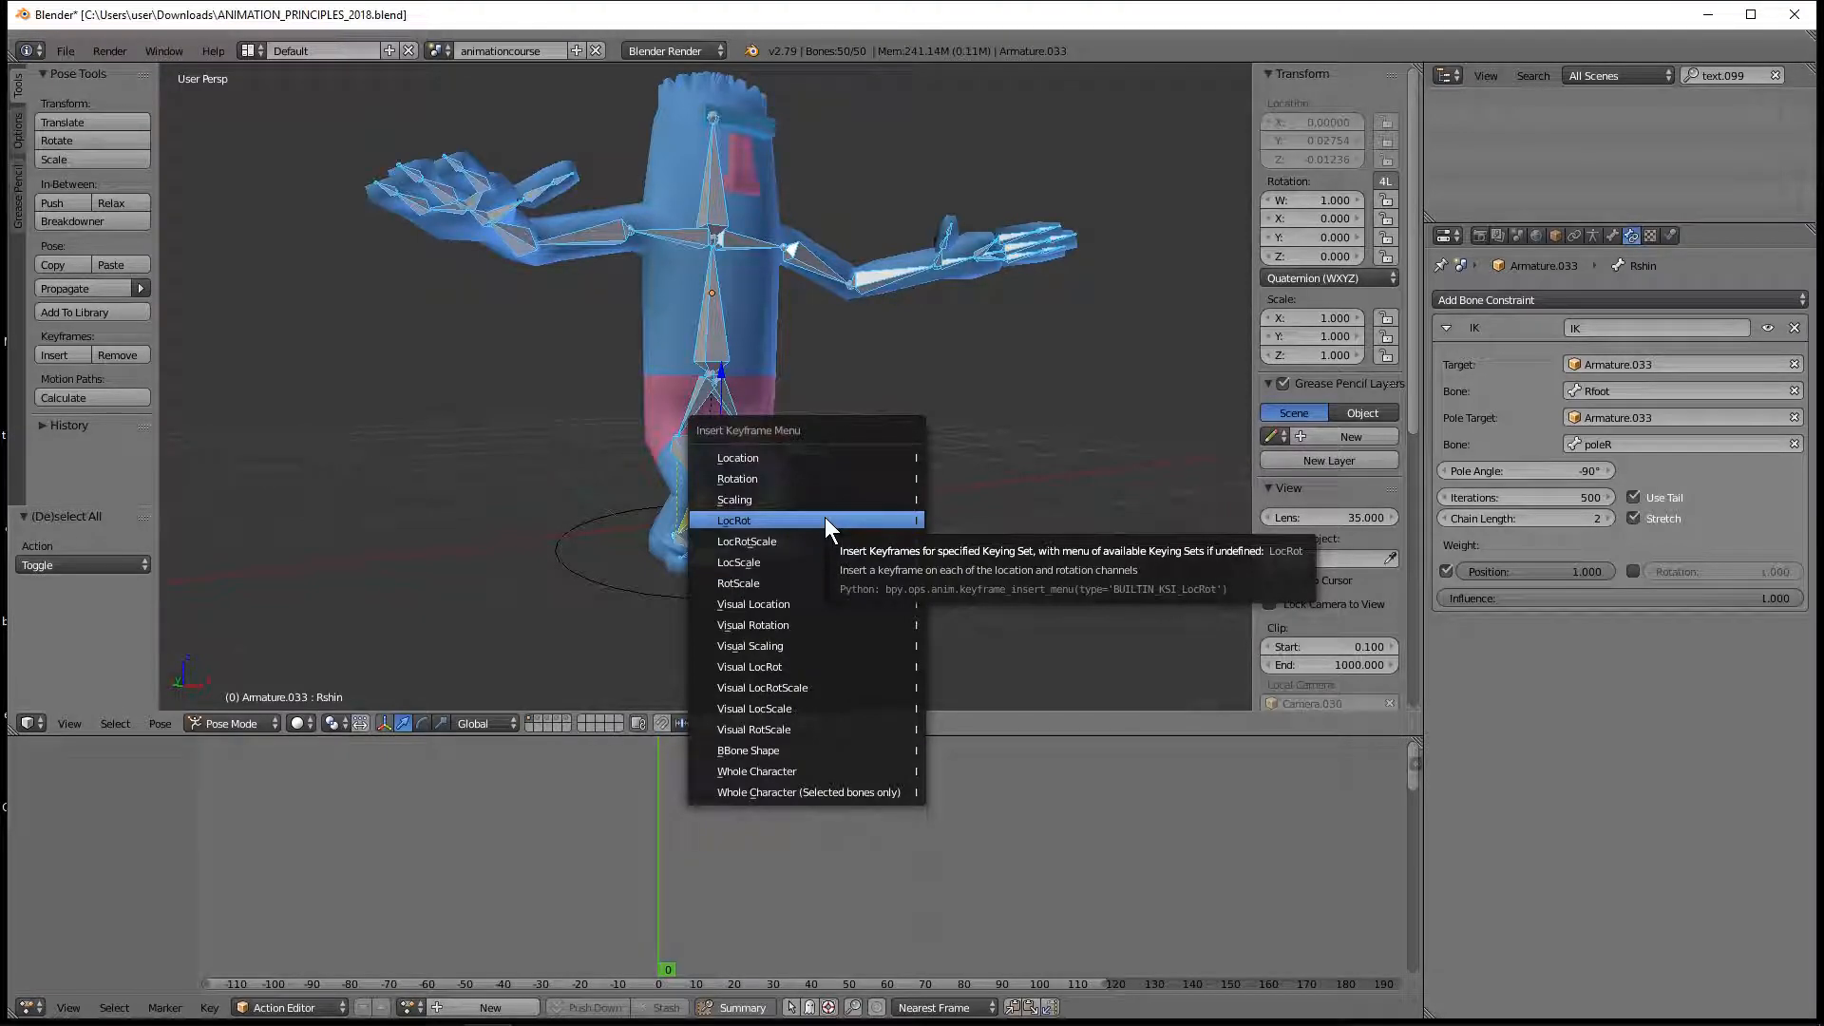
click(768, 522)
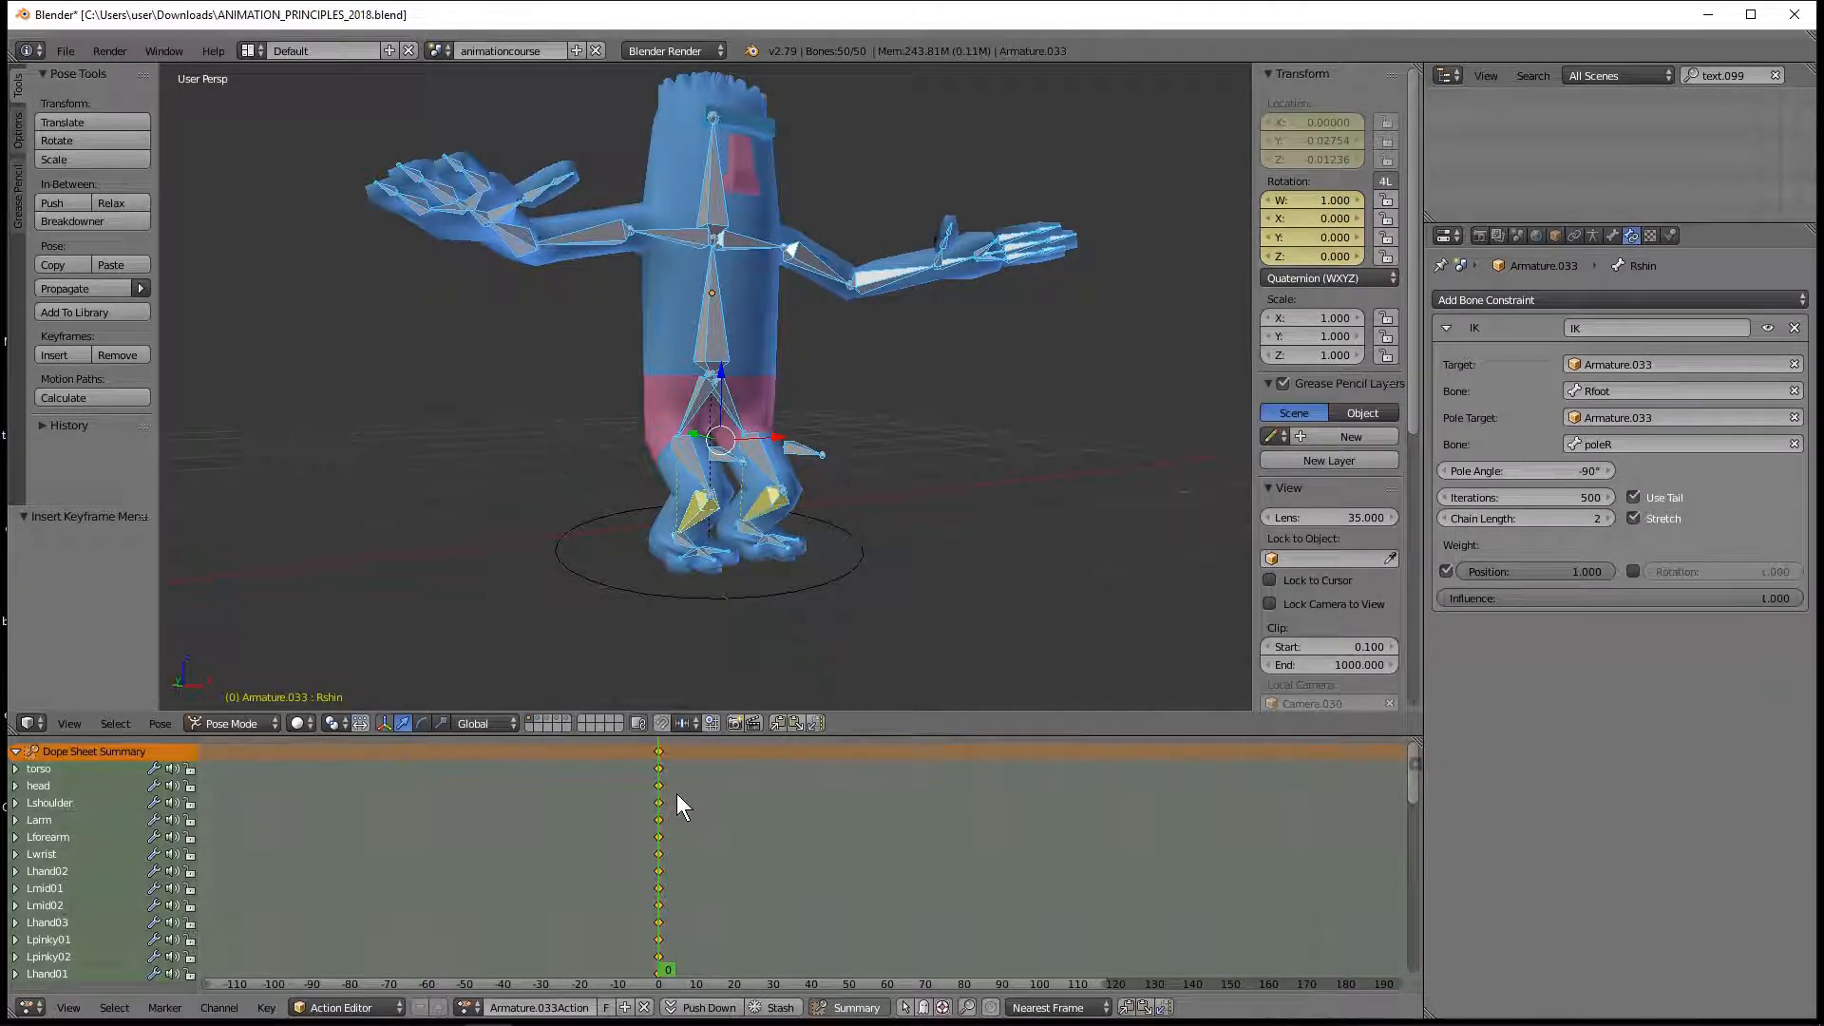
Step: Move the current frame to 20 in the Action Editor
drag(664, 789, 733, 802)
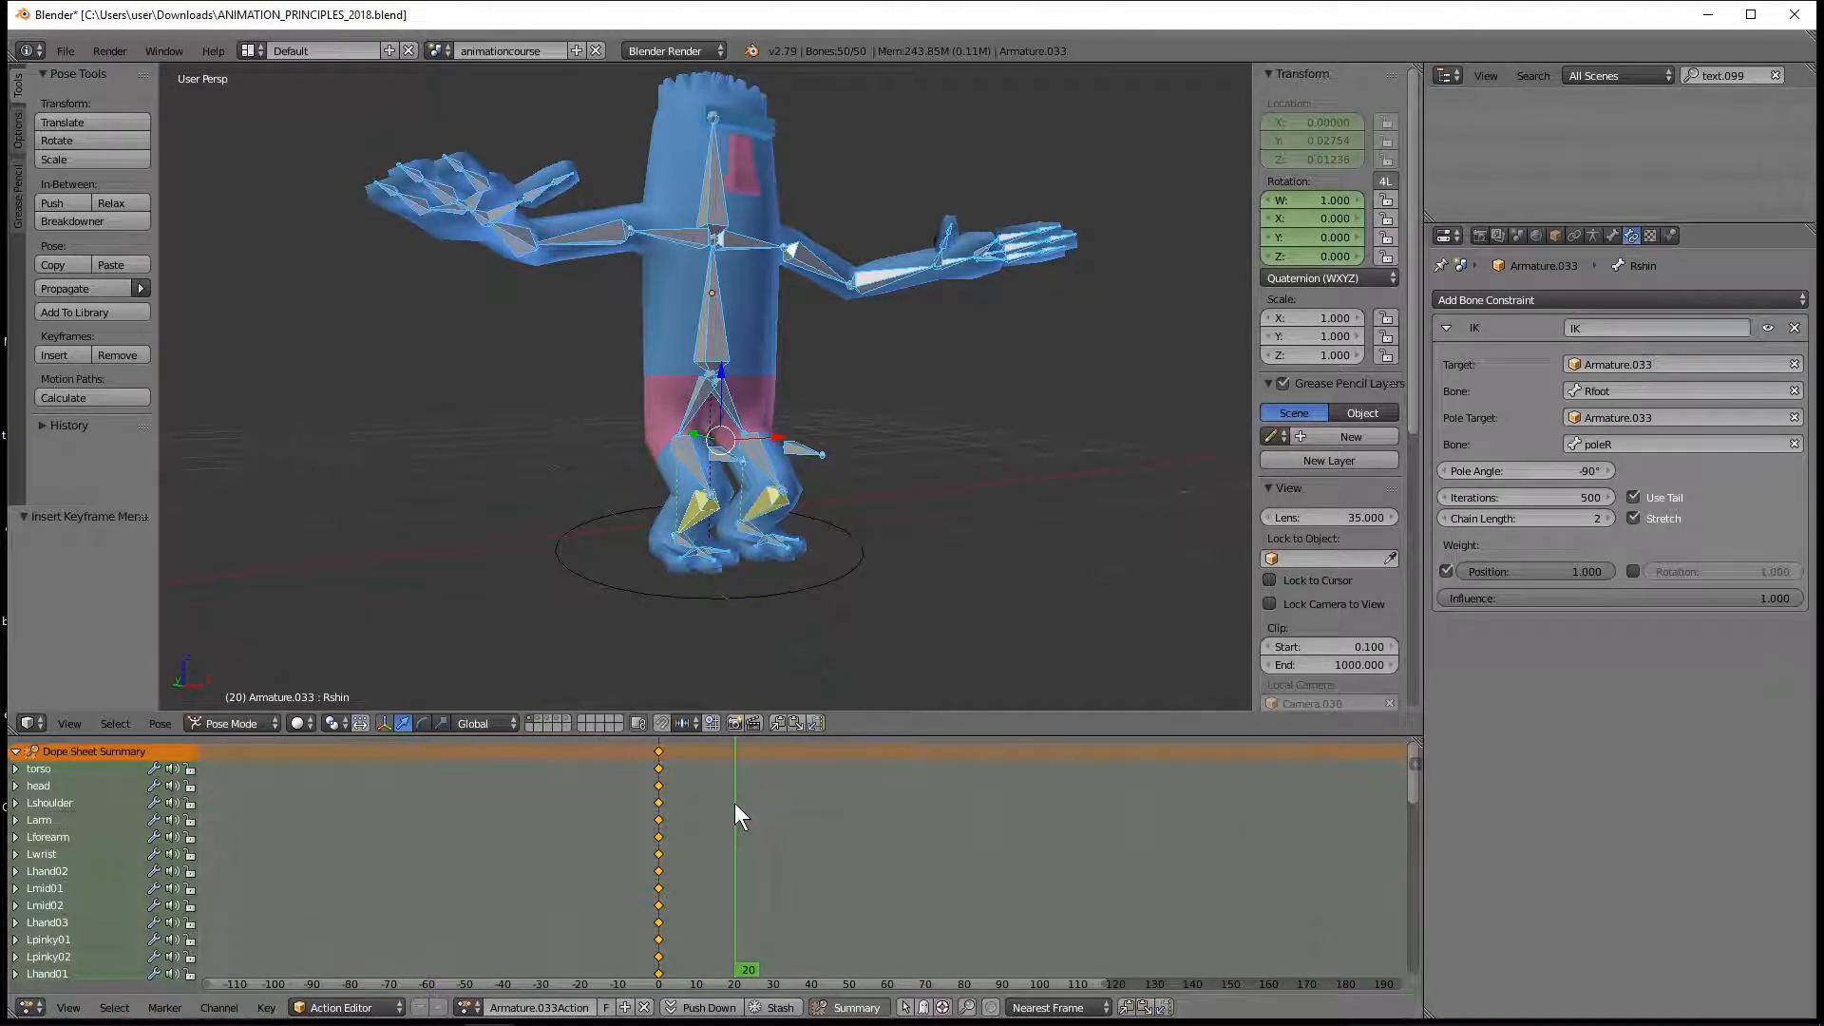
middle_drag(814, 476, 863, 498)
scroll(845, 509, up, 3)
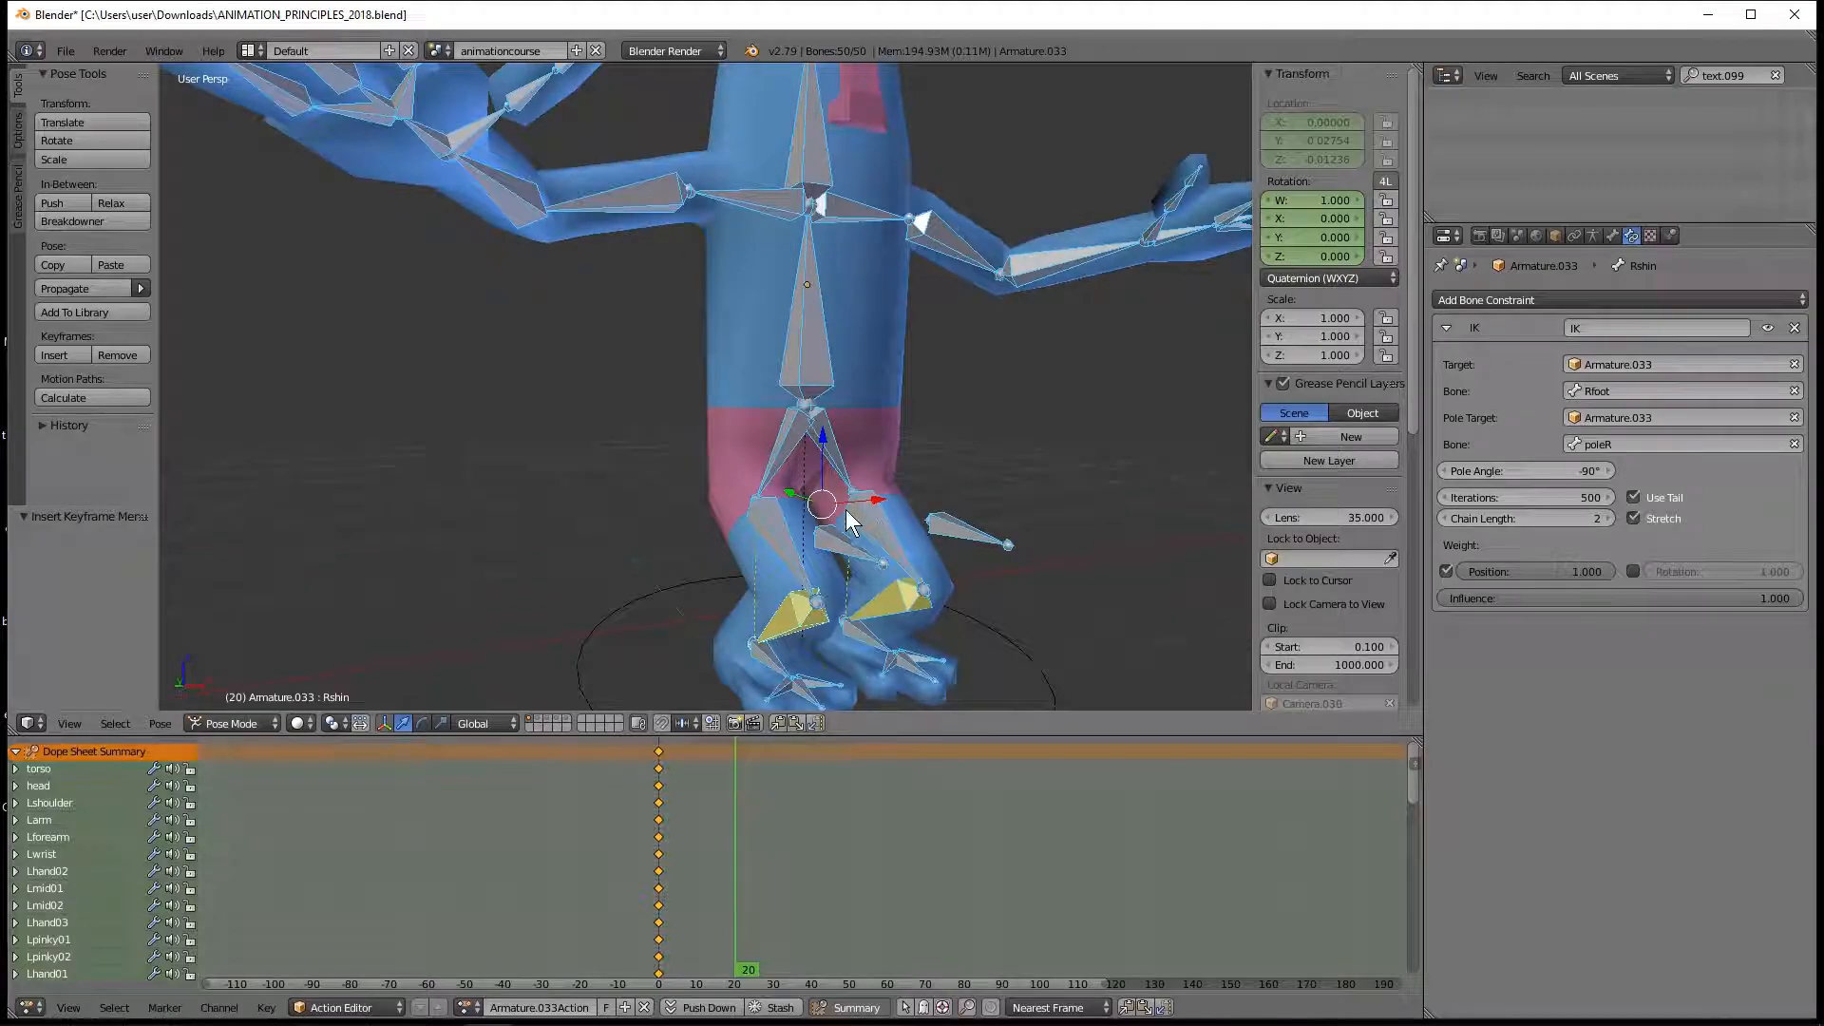
Step: Move the torso bone and both hip bones up about 0.533 along the global Z axis, straightening the legs
right_click(777, 435)
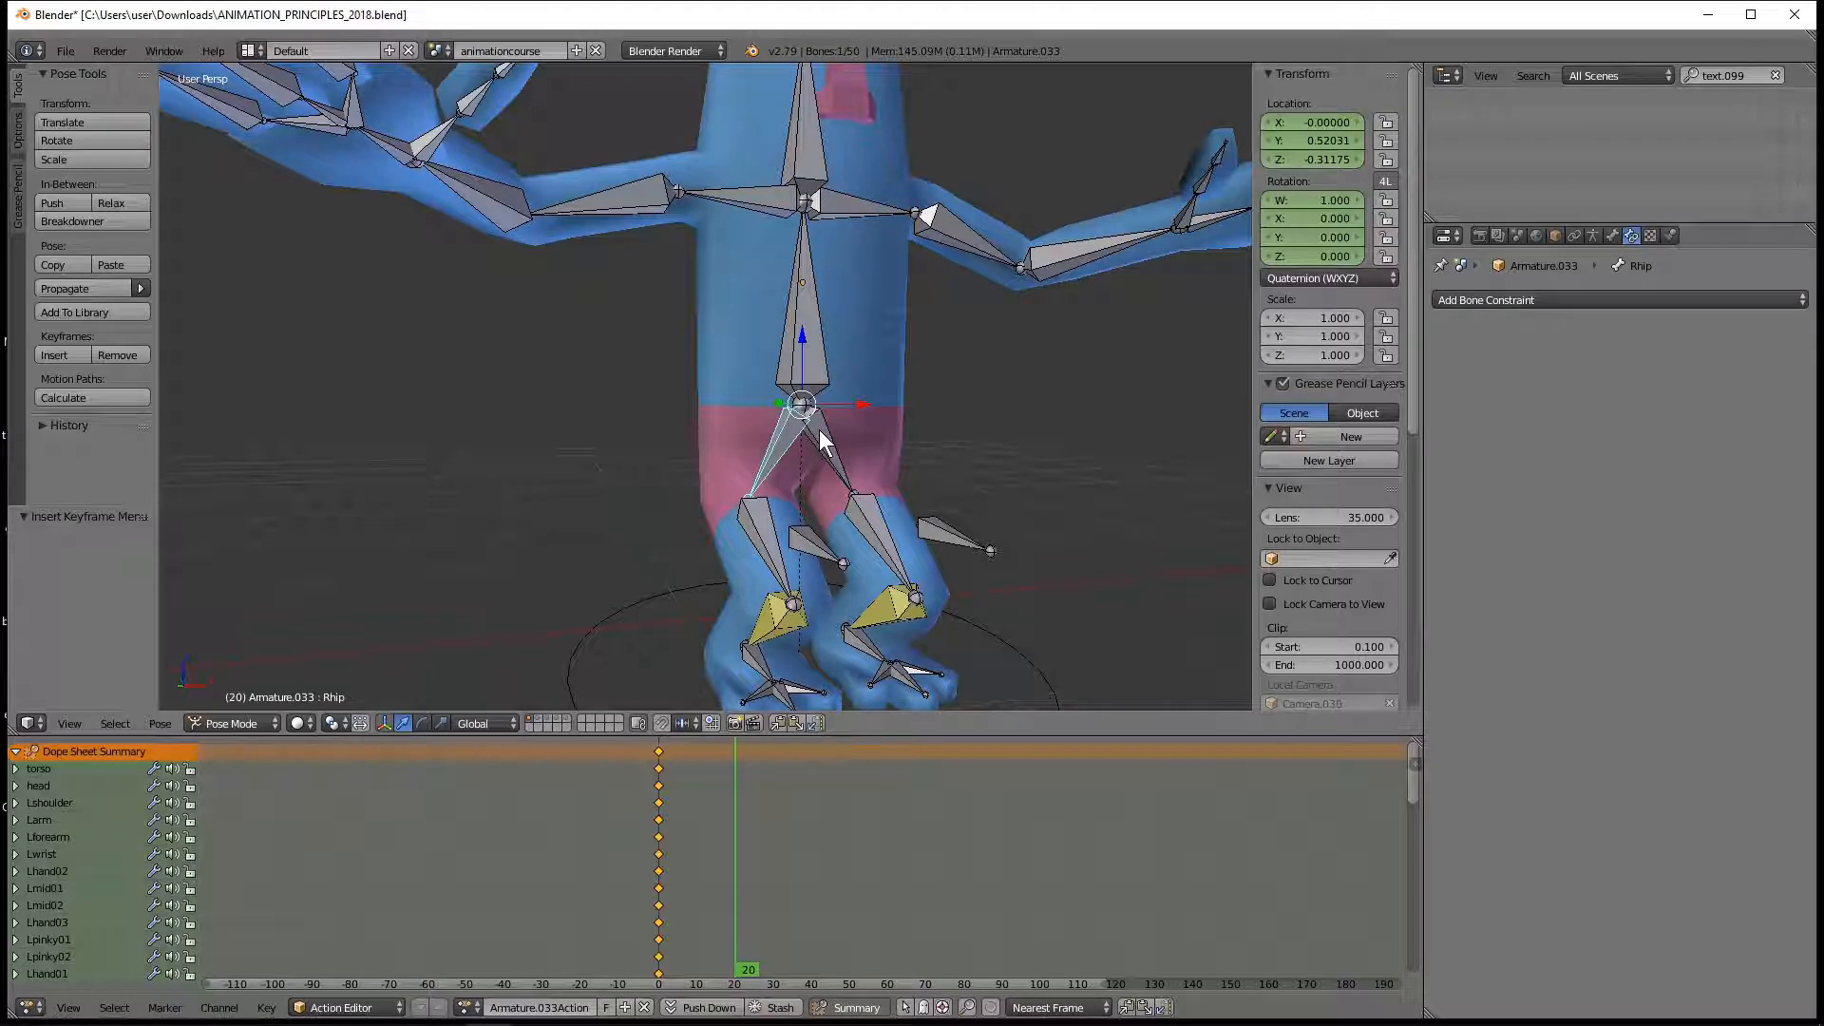
shift+right_click(825, 447)
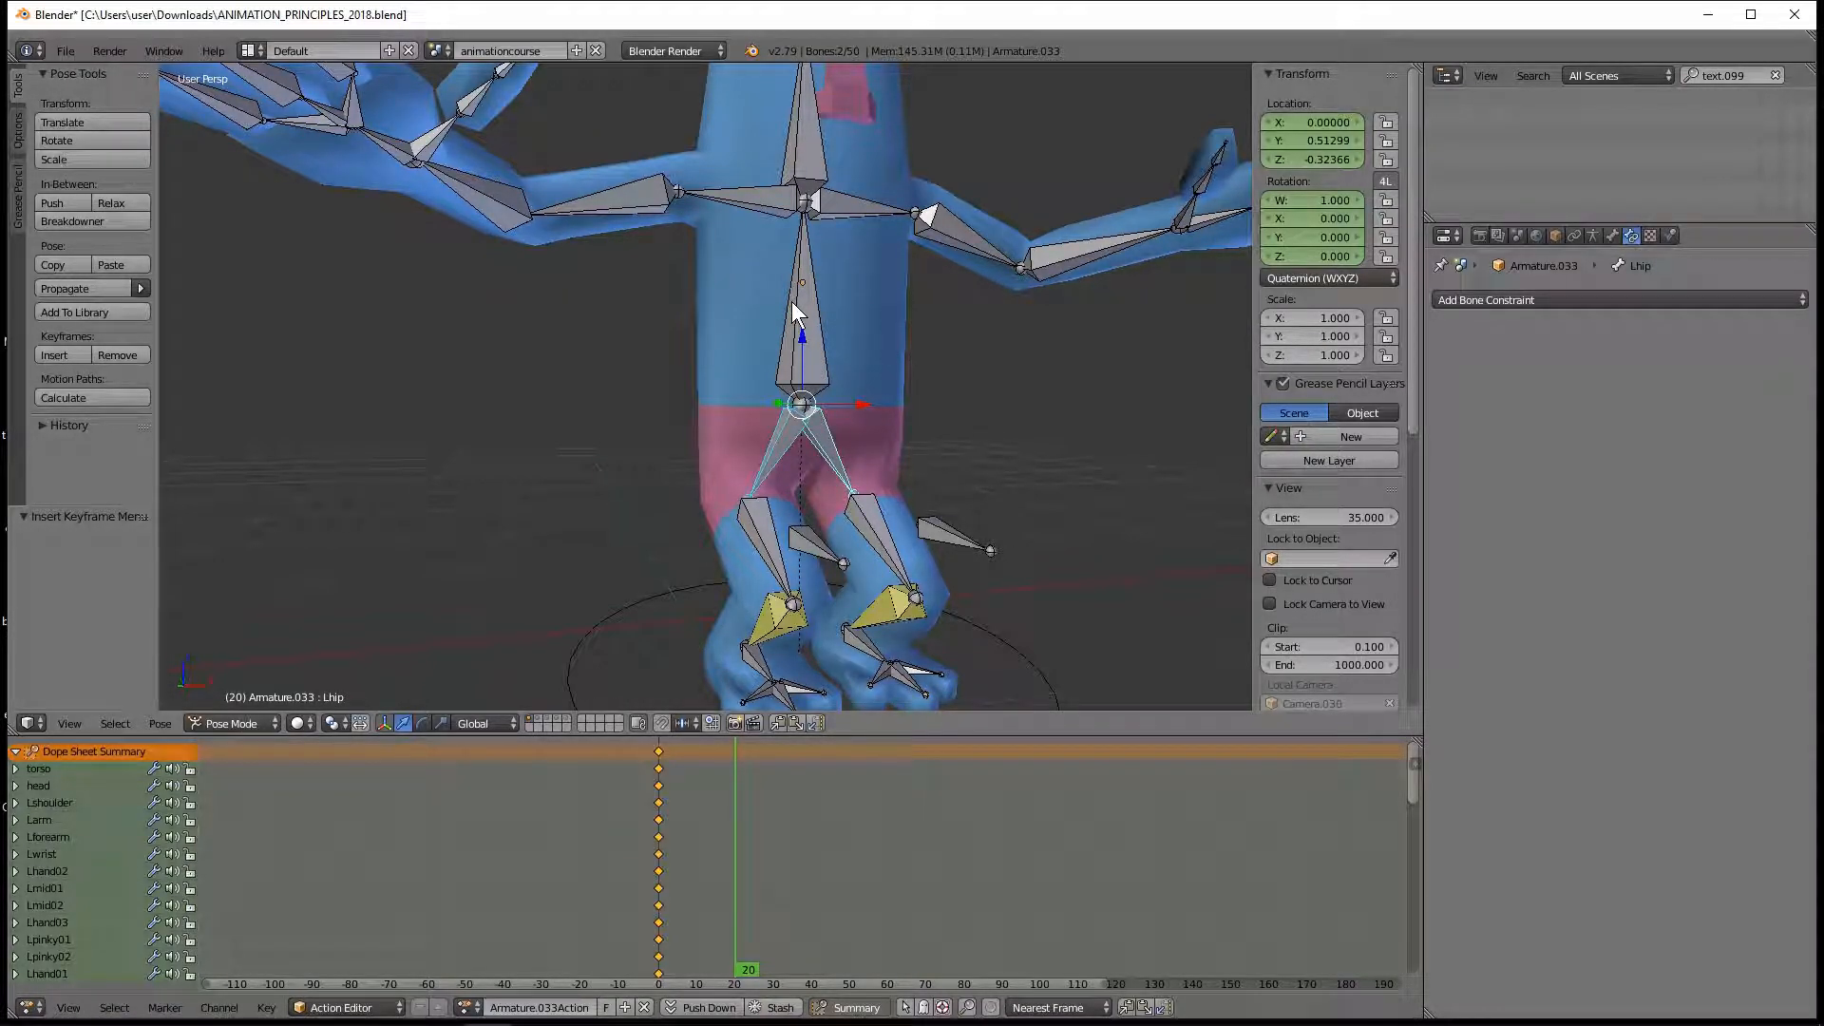
shift+right_click(794, 313)
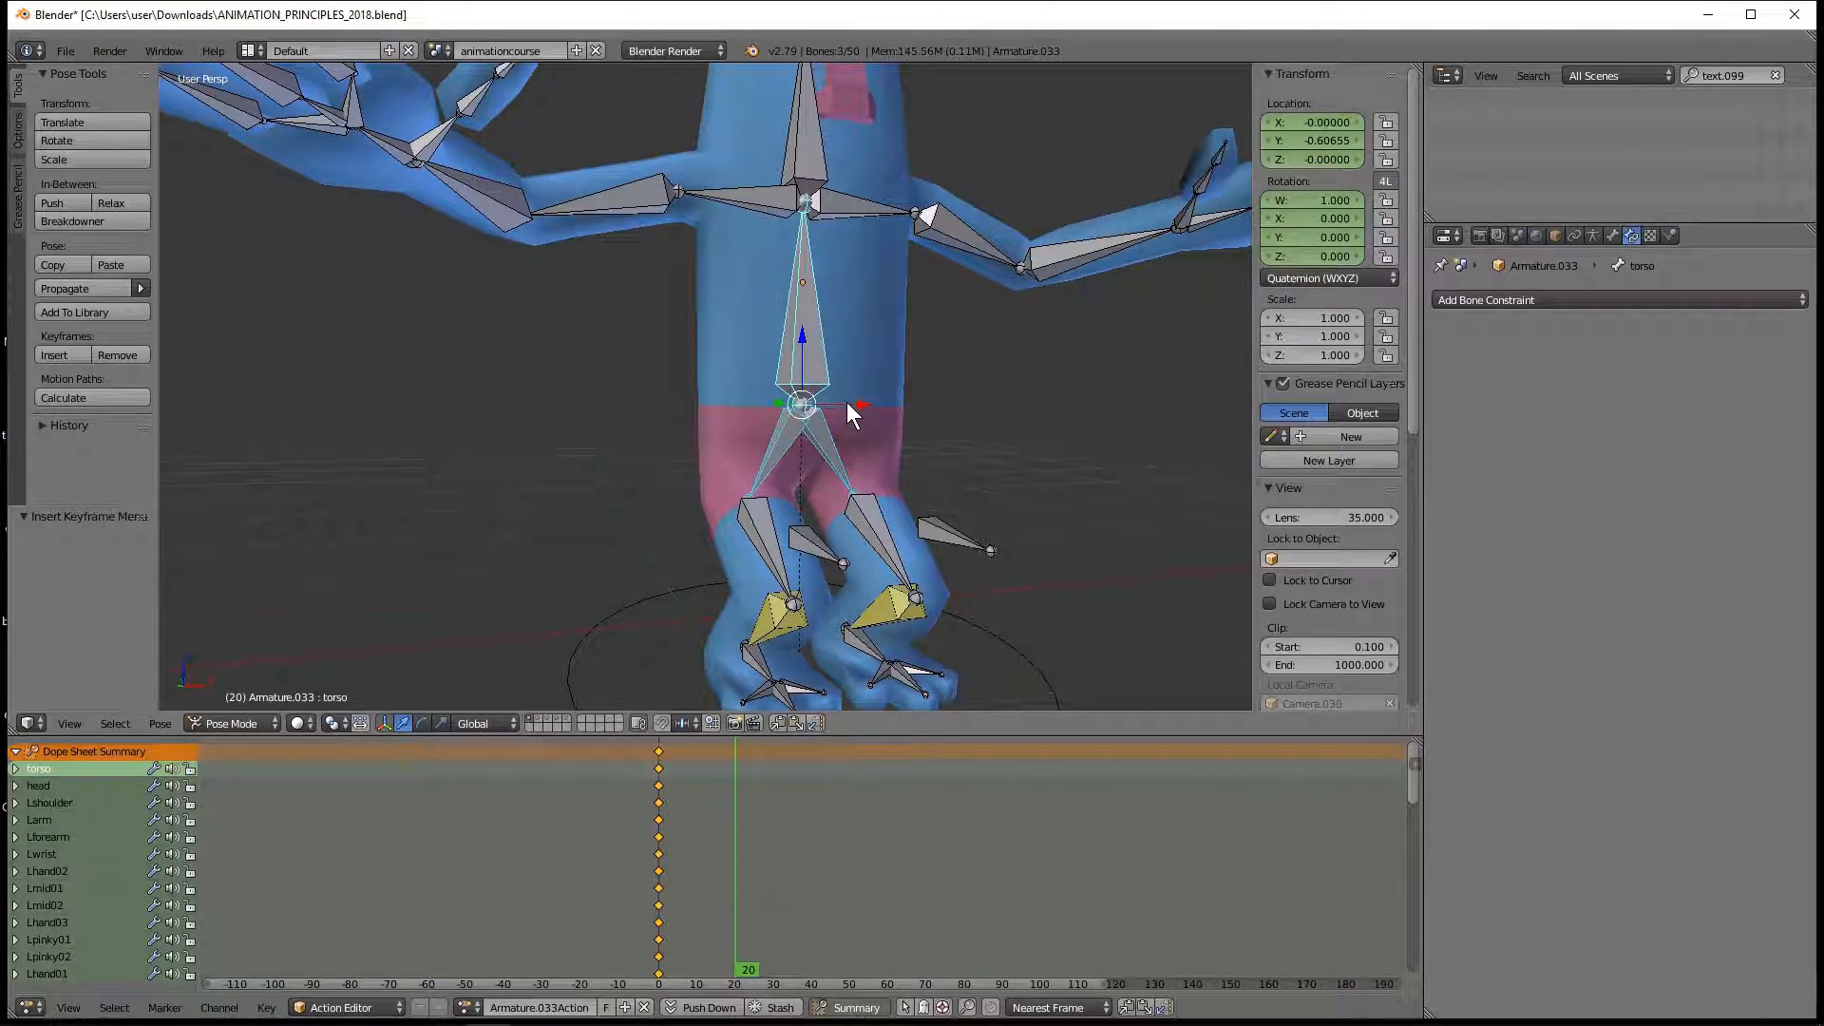
key(g)
key(z)
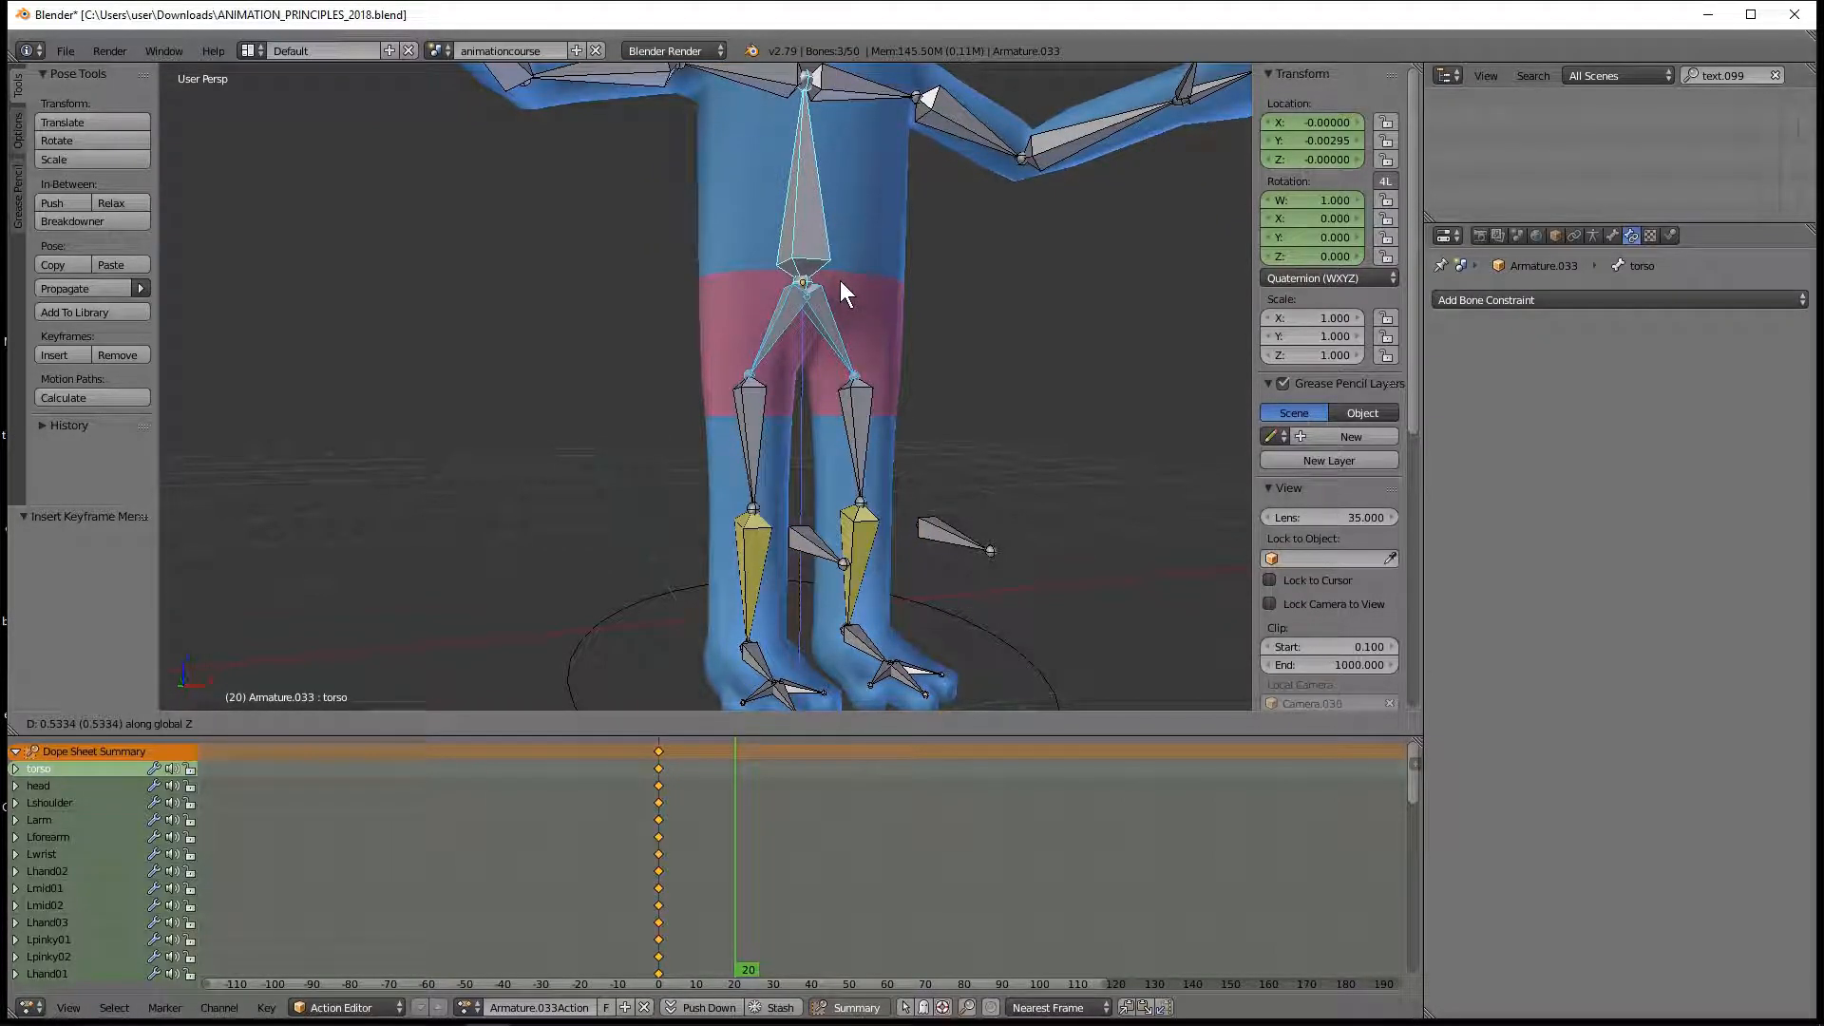
click(840, 282)
Step: Rotate the Rarm bone about -69.2° around the global Y axis to lower the right arm beside the body
middle_drag(810, 338, 703, 391)
scroll(864, 353, down, 3)
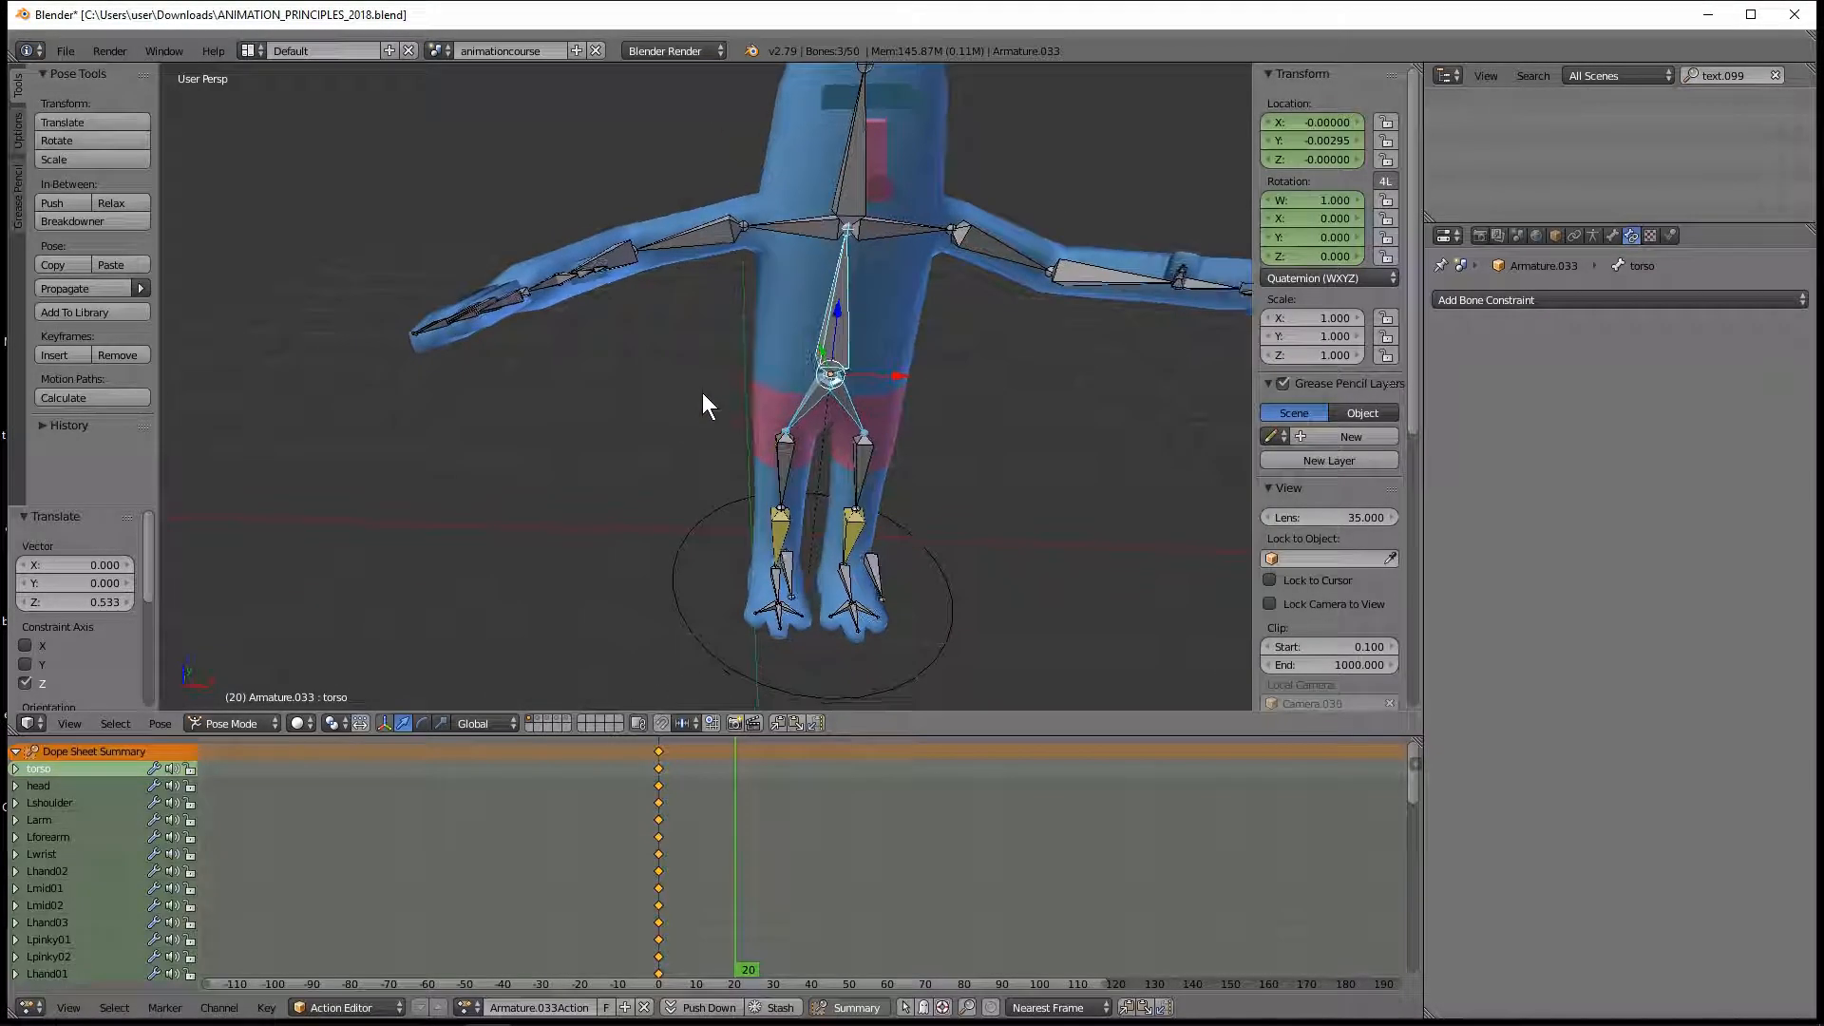
right_click(718, 244)
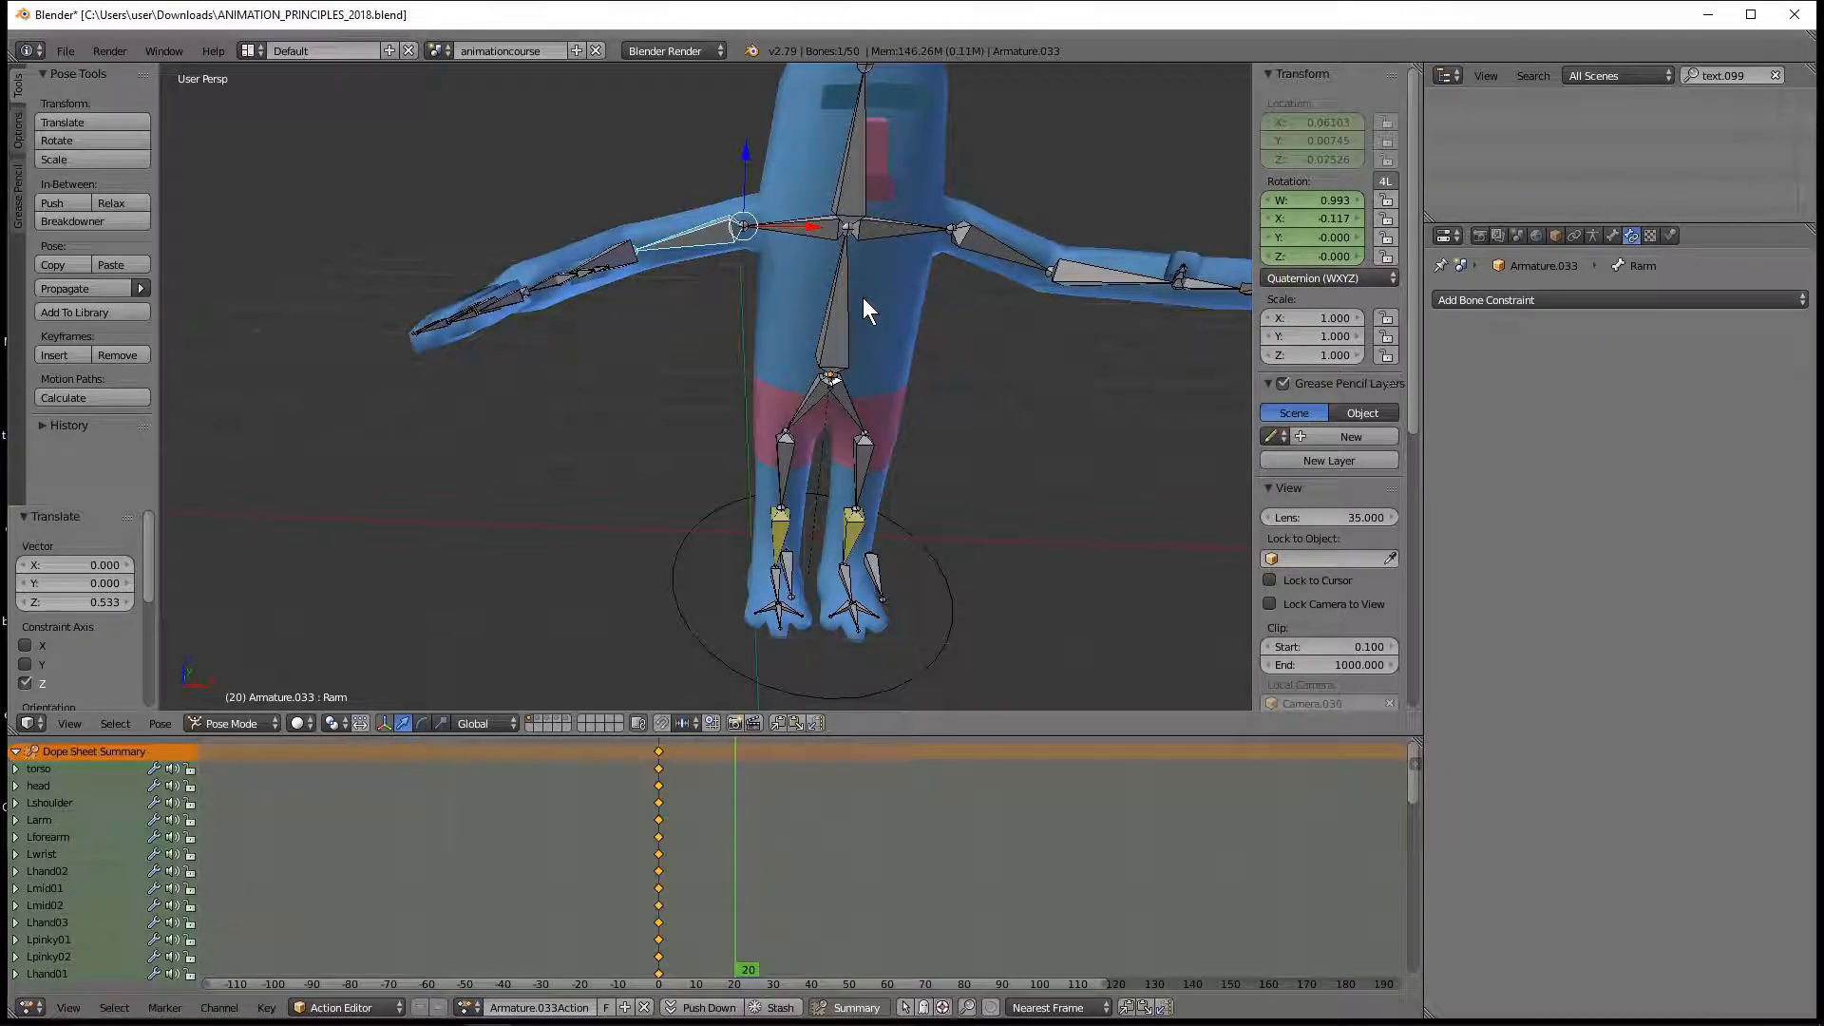
key(r)
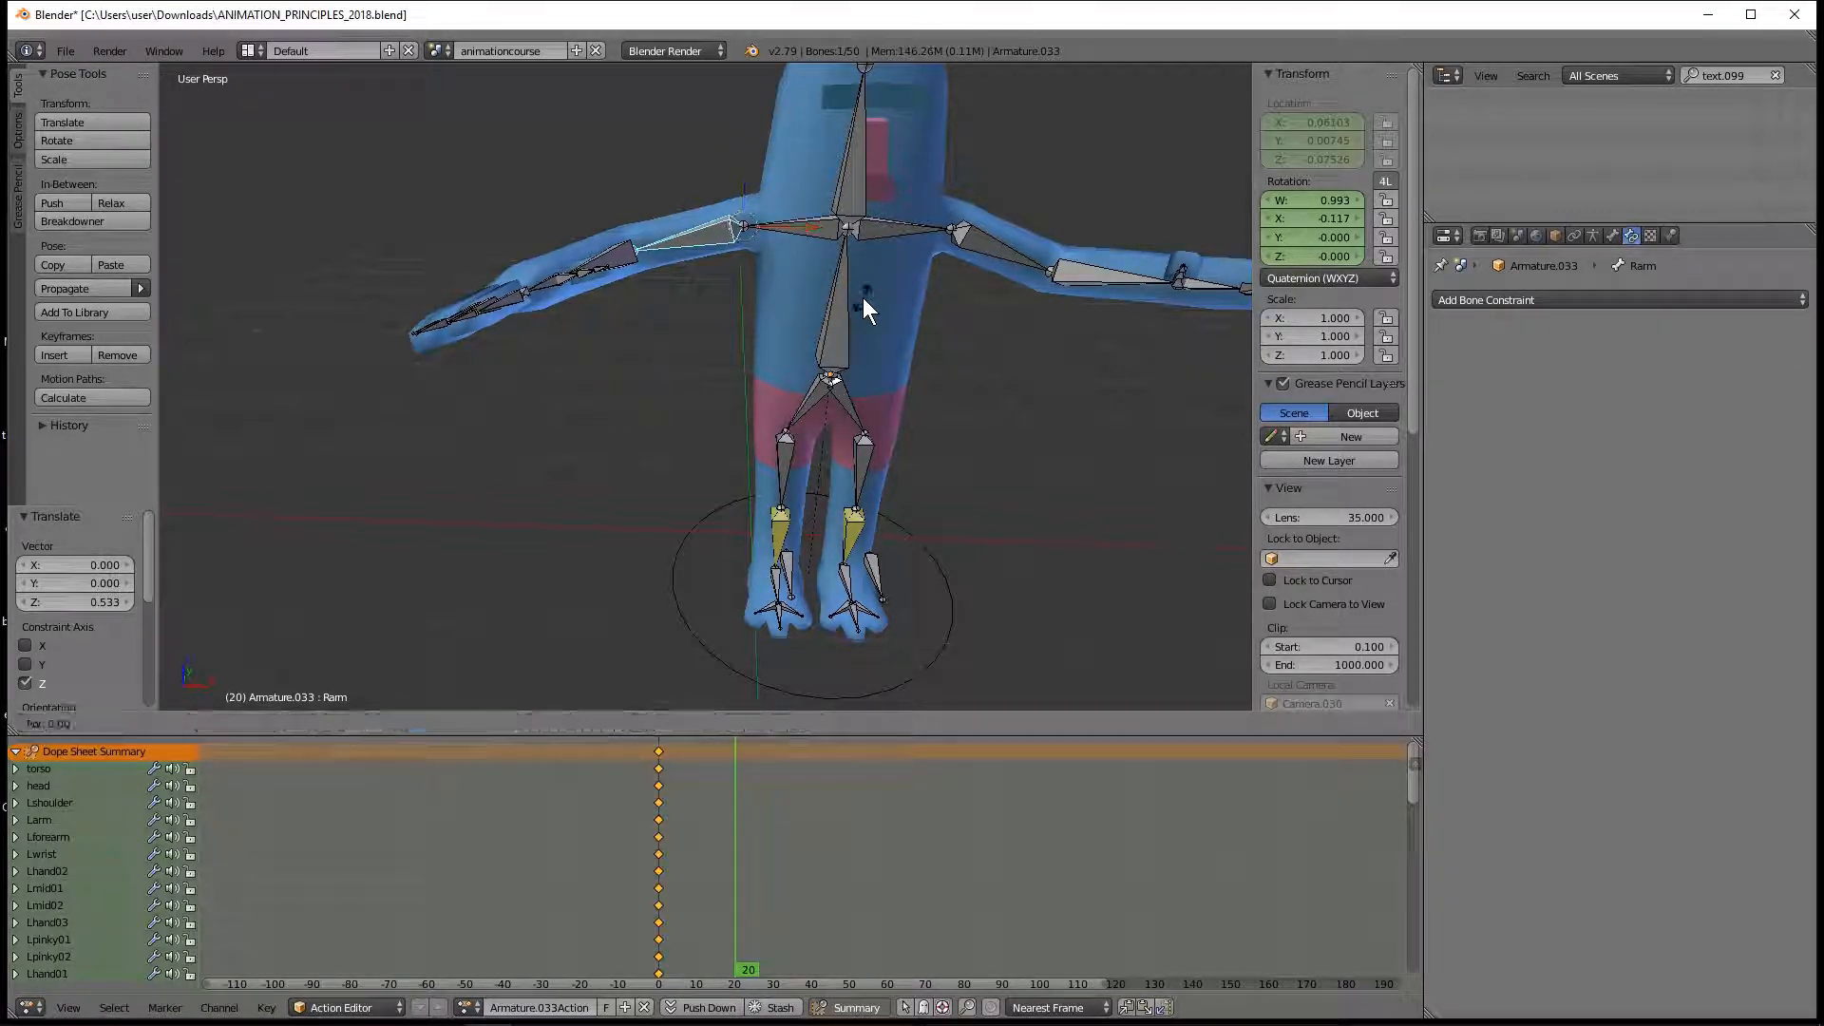
key(y)
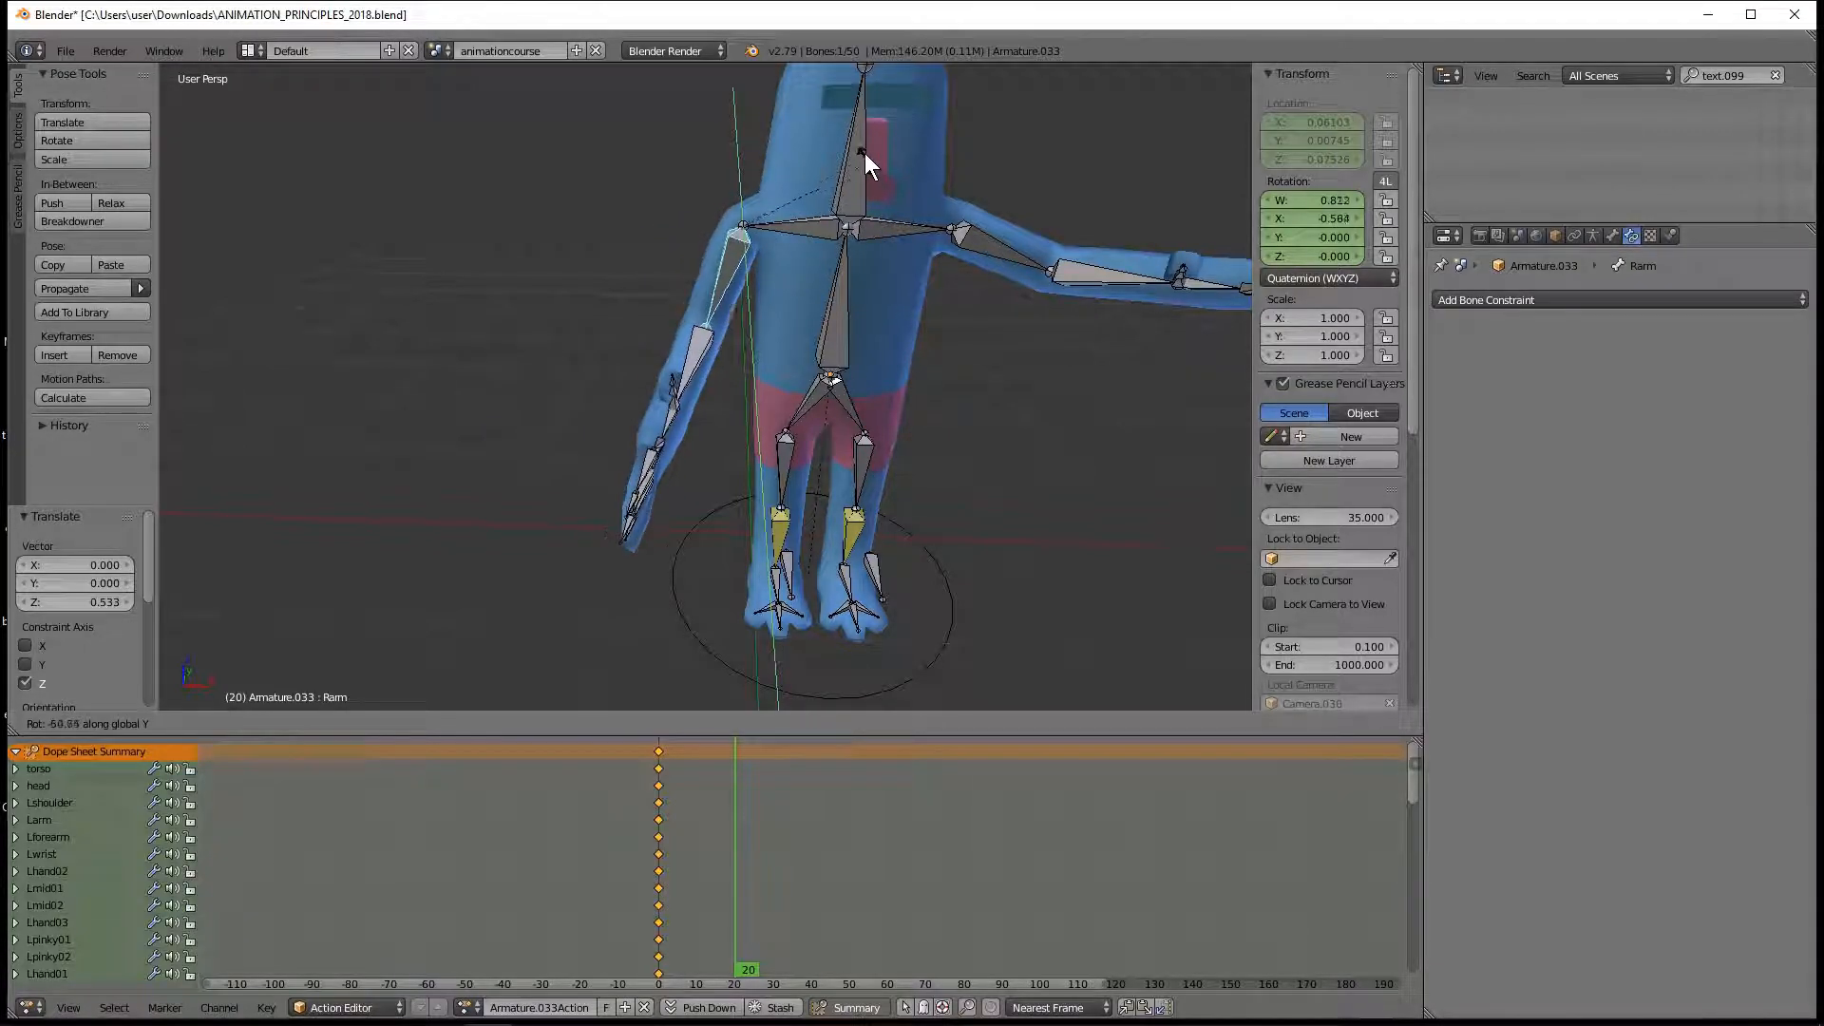
click(859, 134)
Step: Rotate the Rforearm bone about 67.4° around global X and -10° around global Y to straighten the right arm
middle_drag(714, 304, 842, 340)
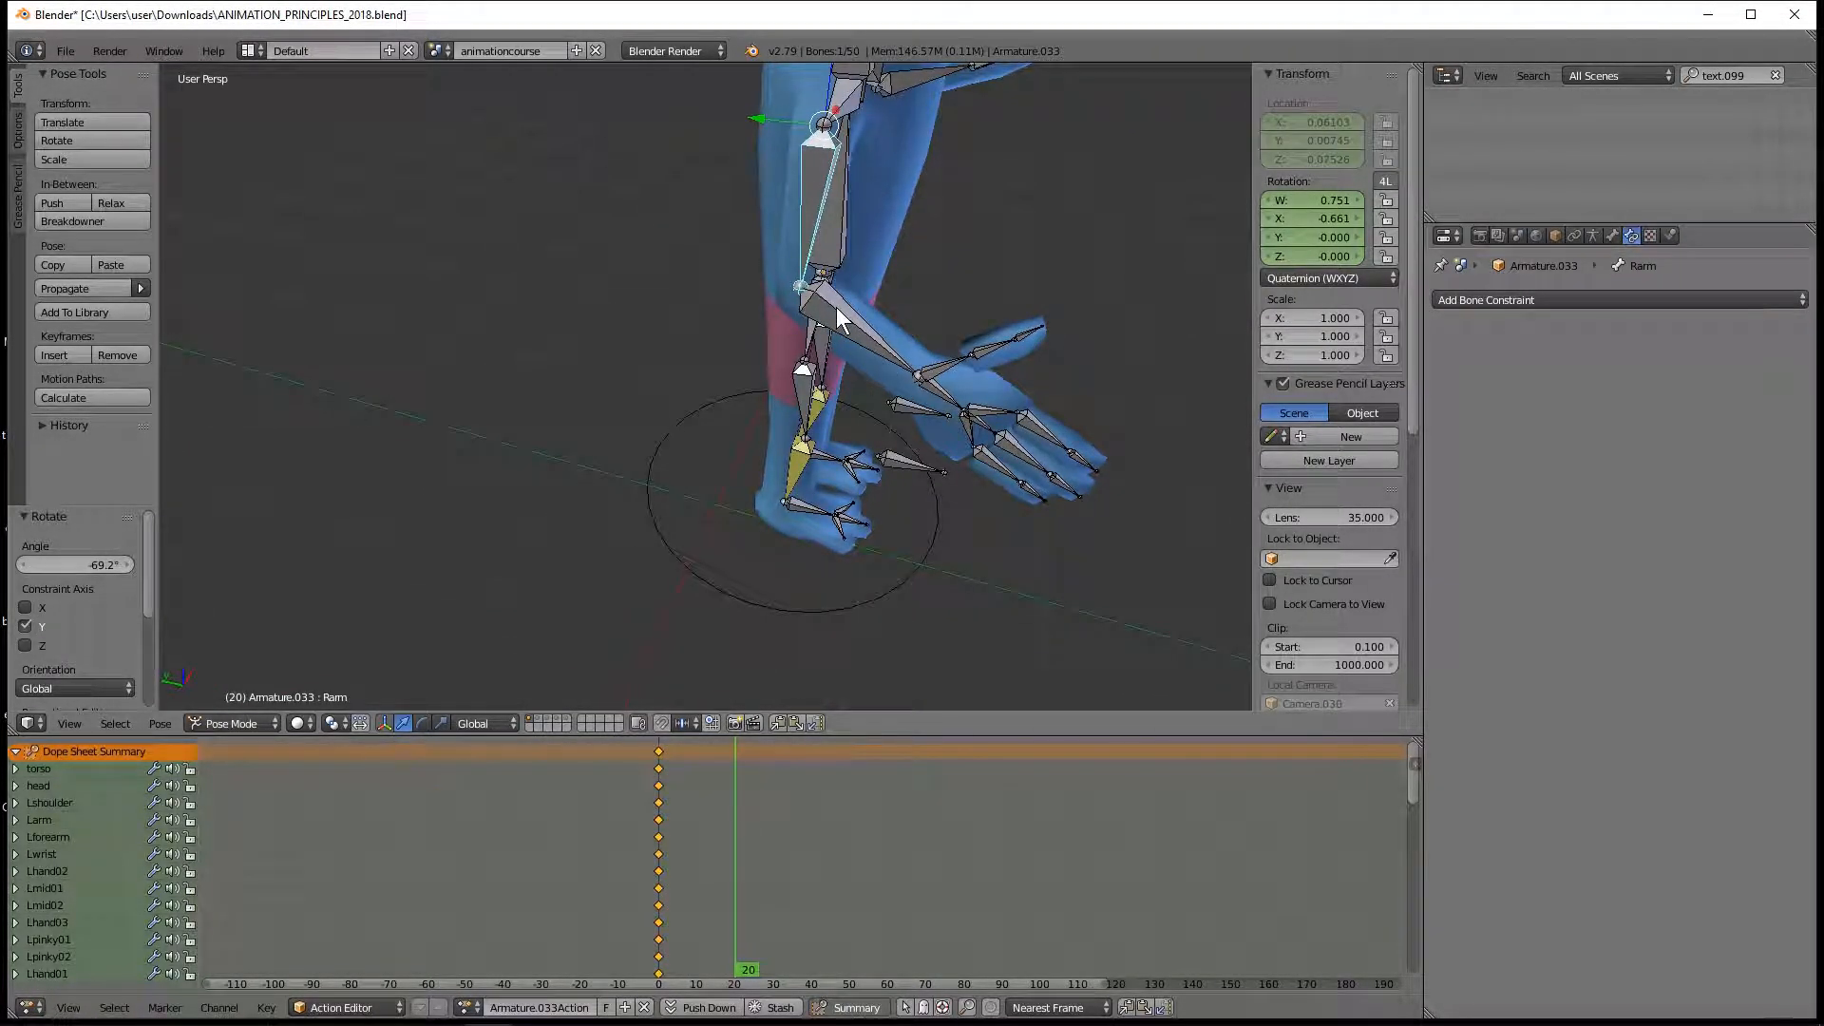
right_click(889, 328)
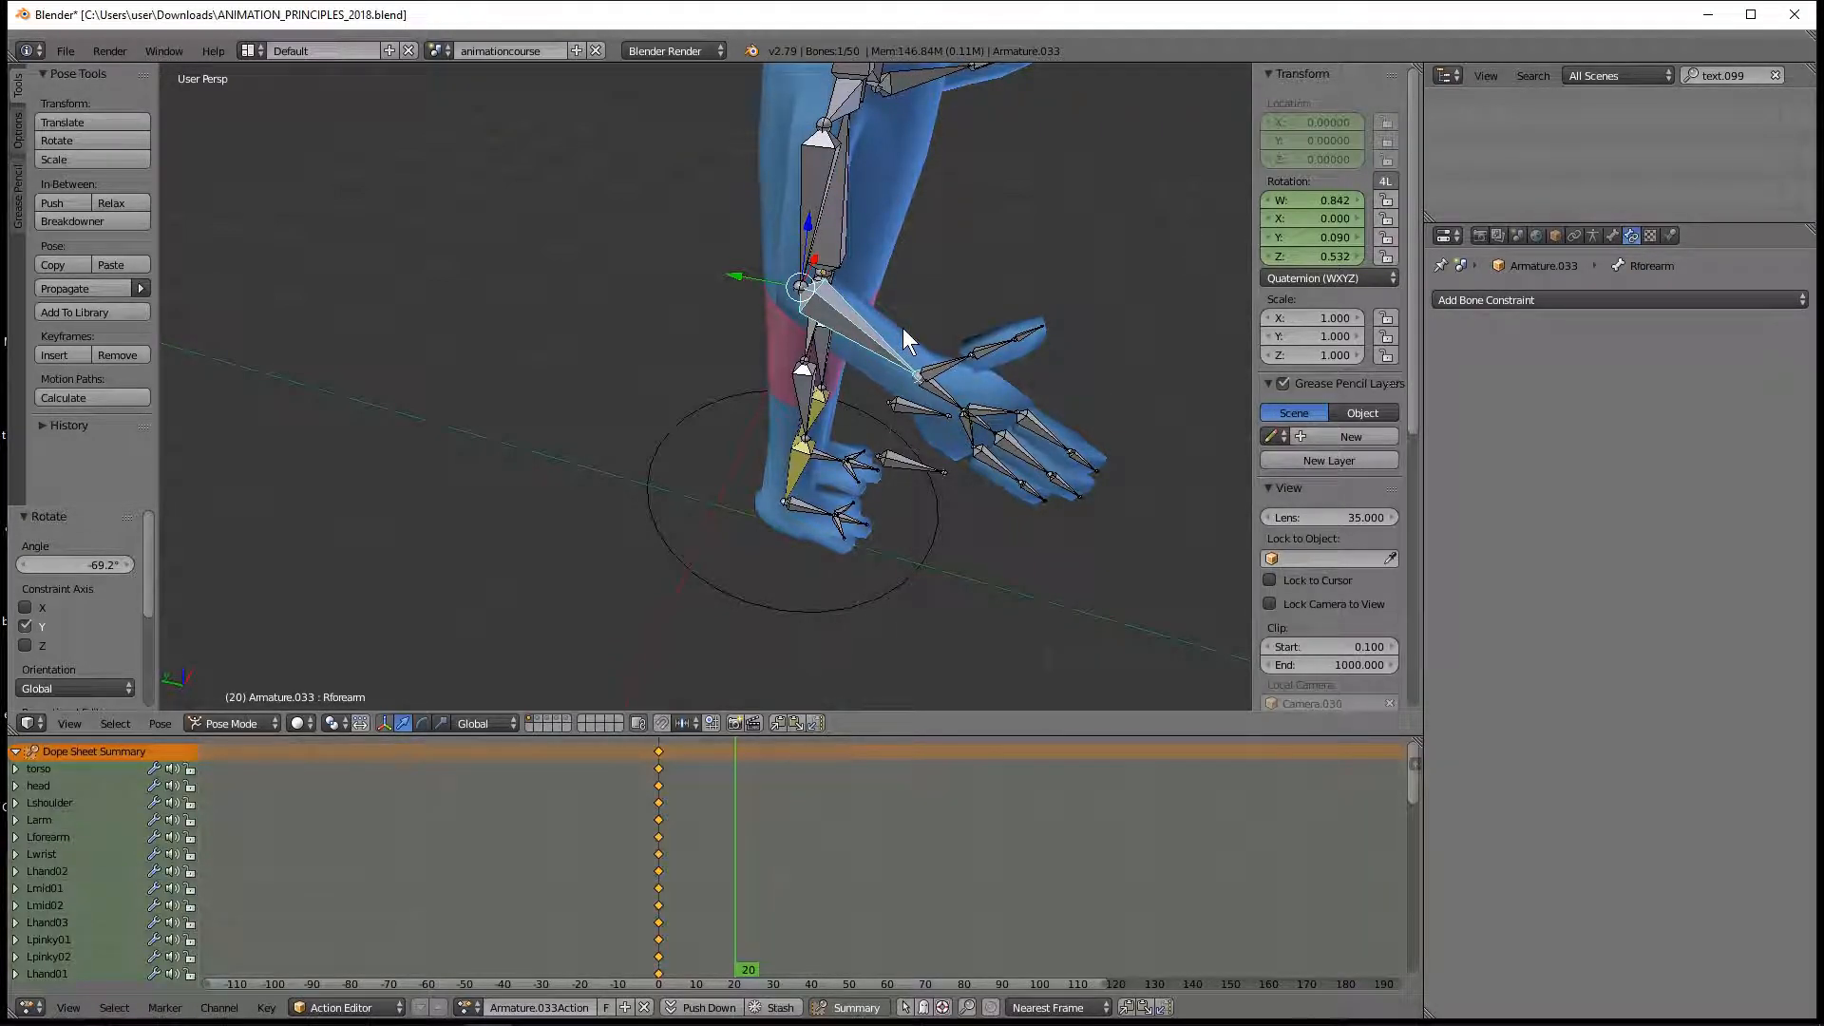
key(r)
key(x)
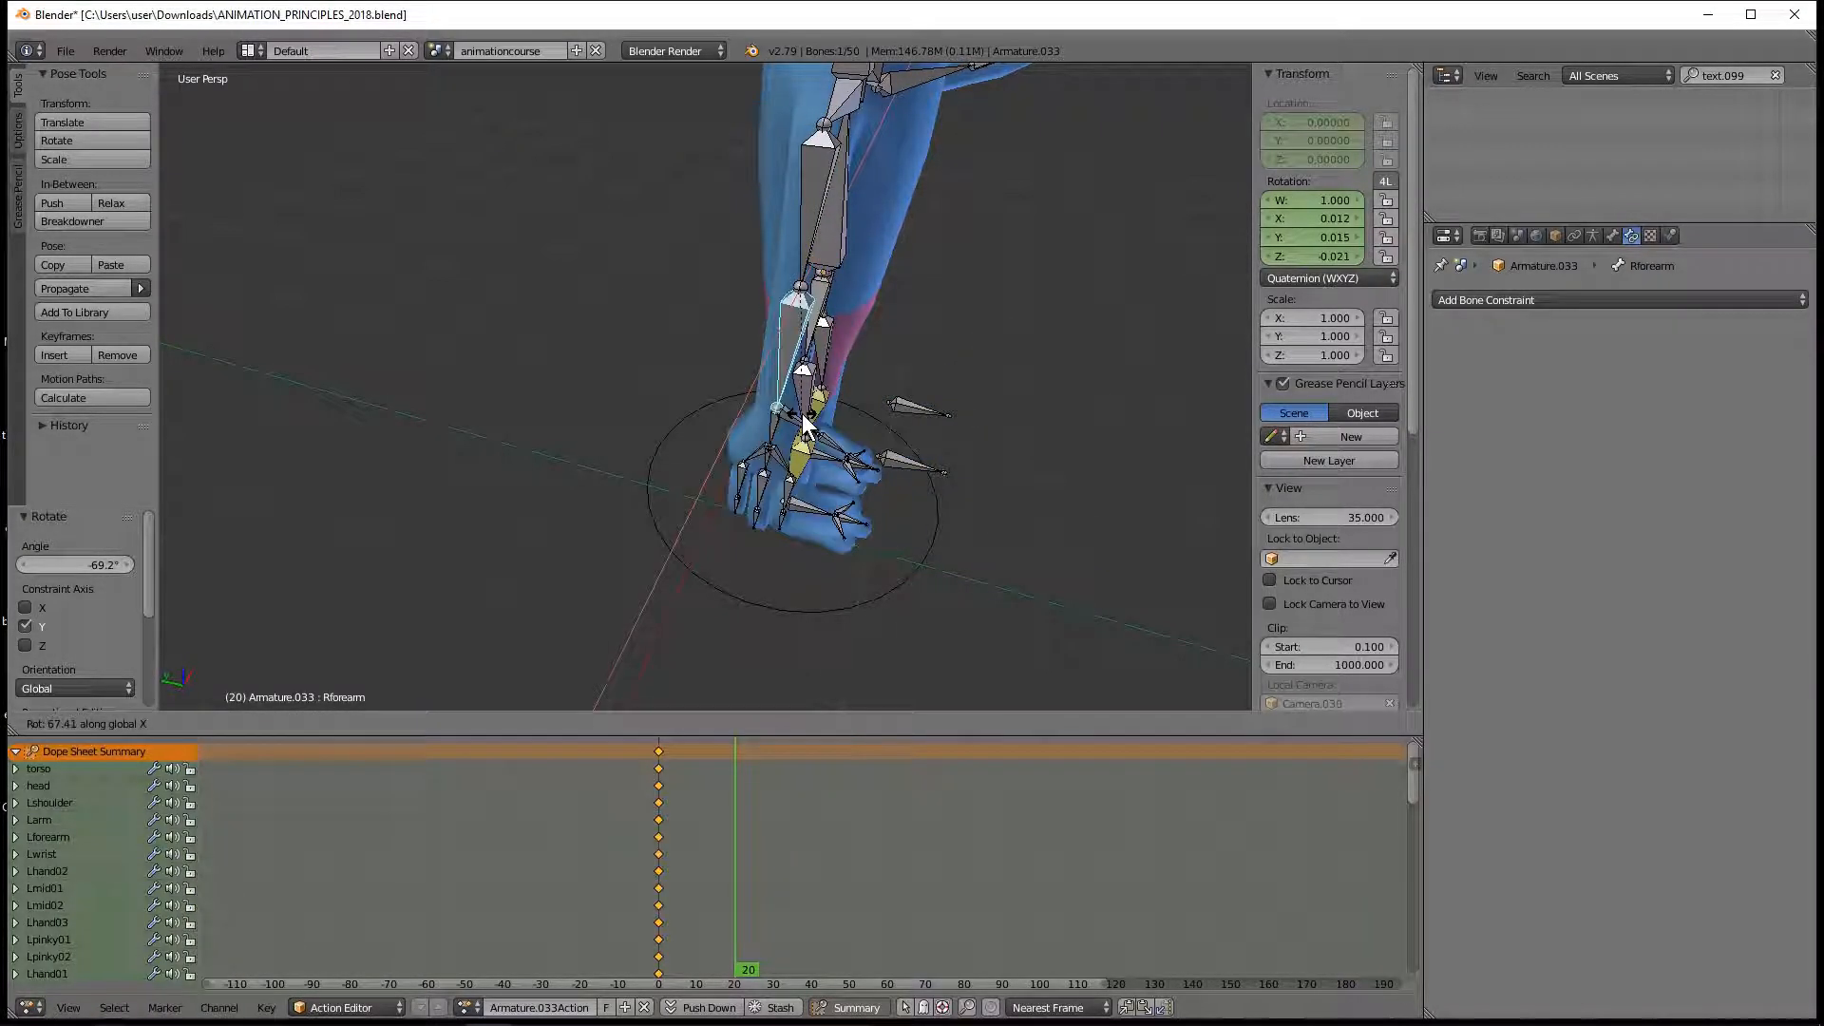
click(1004, 361)
middle_drag(1003, 361, 881, 385)
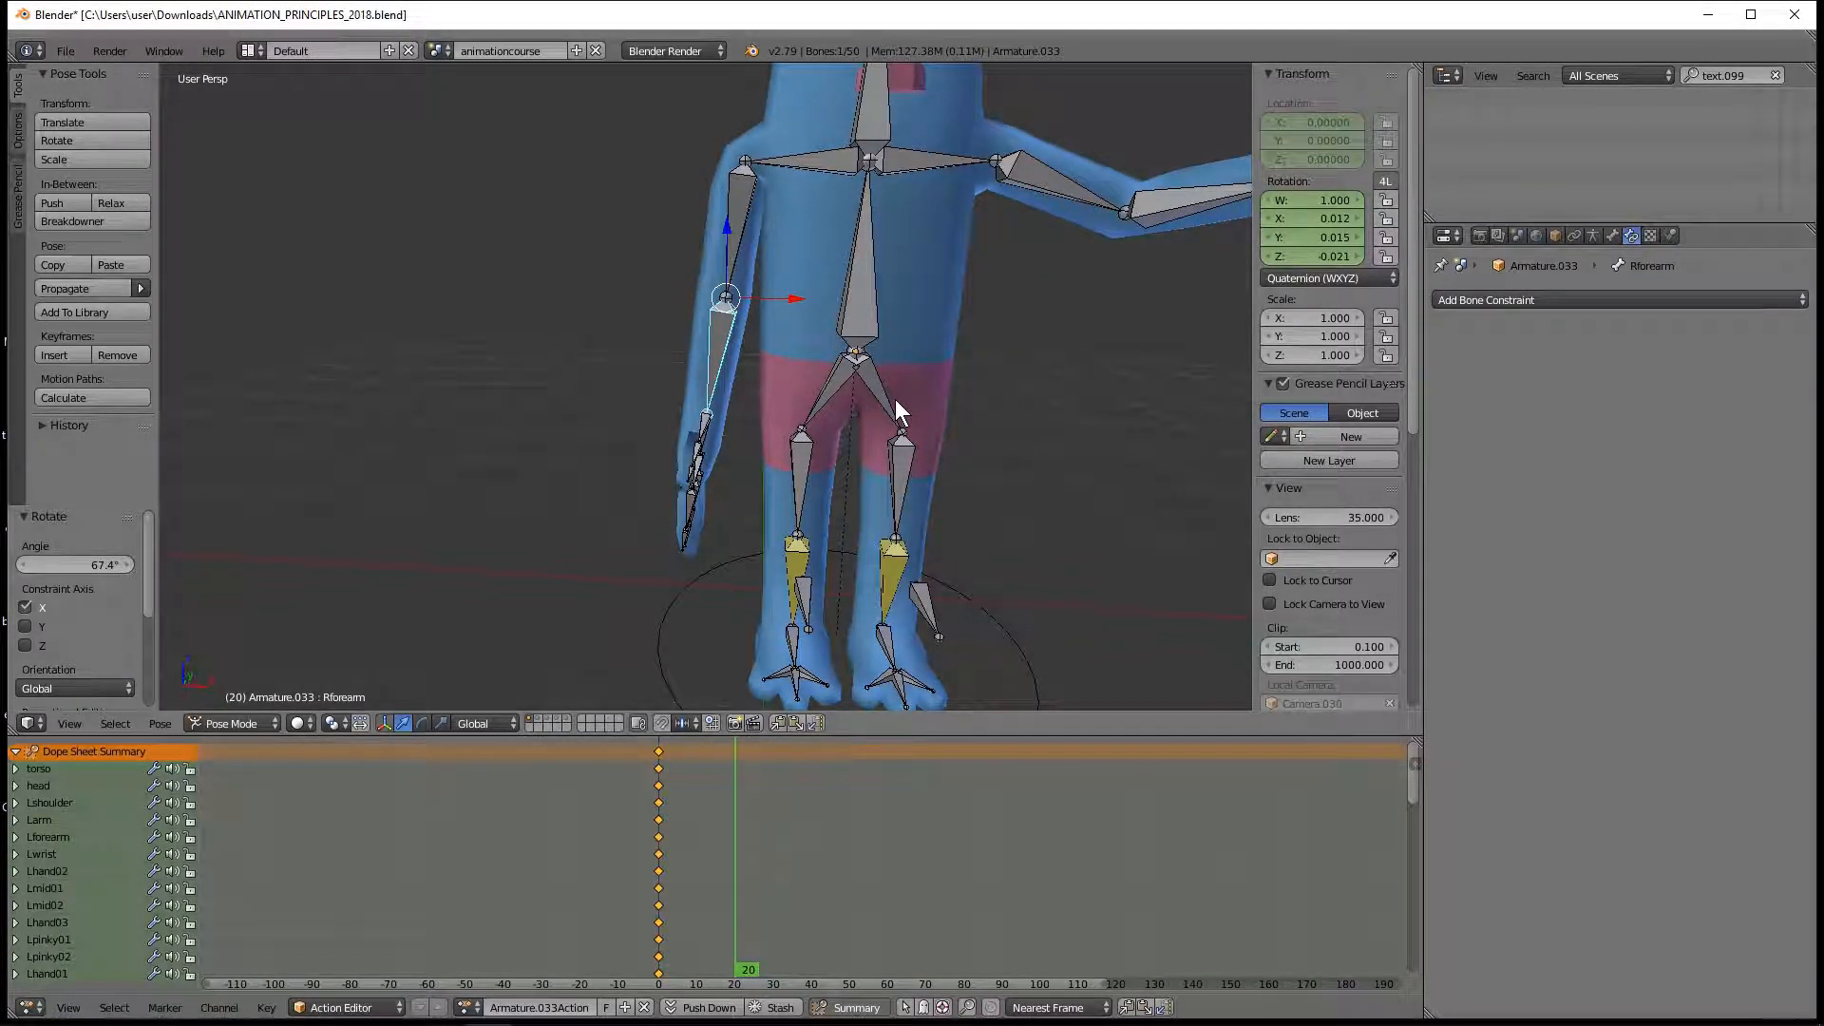
text(ry-10)
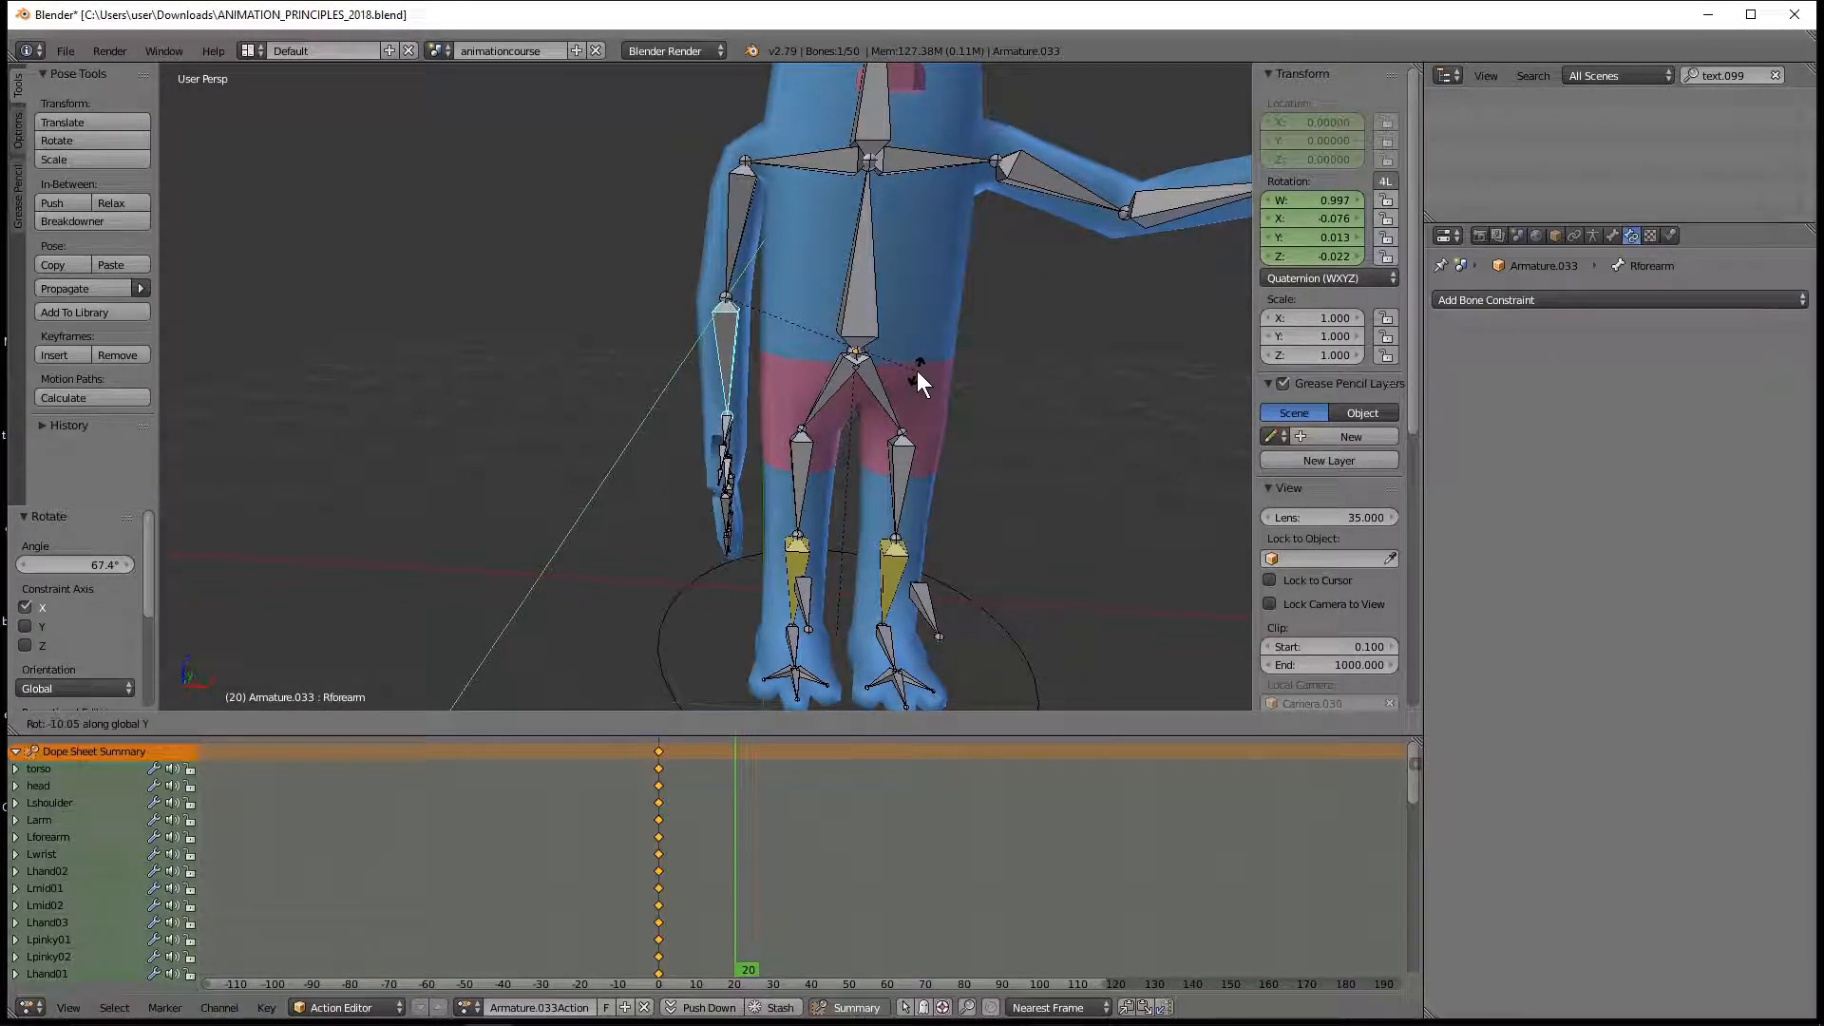
key(Return)
Step: Rotate the Larm bone about 60.8° around the global Y axis to lower the left upper arm
middle_drag(933, 386, 904, 191)
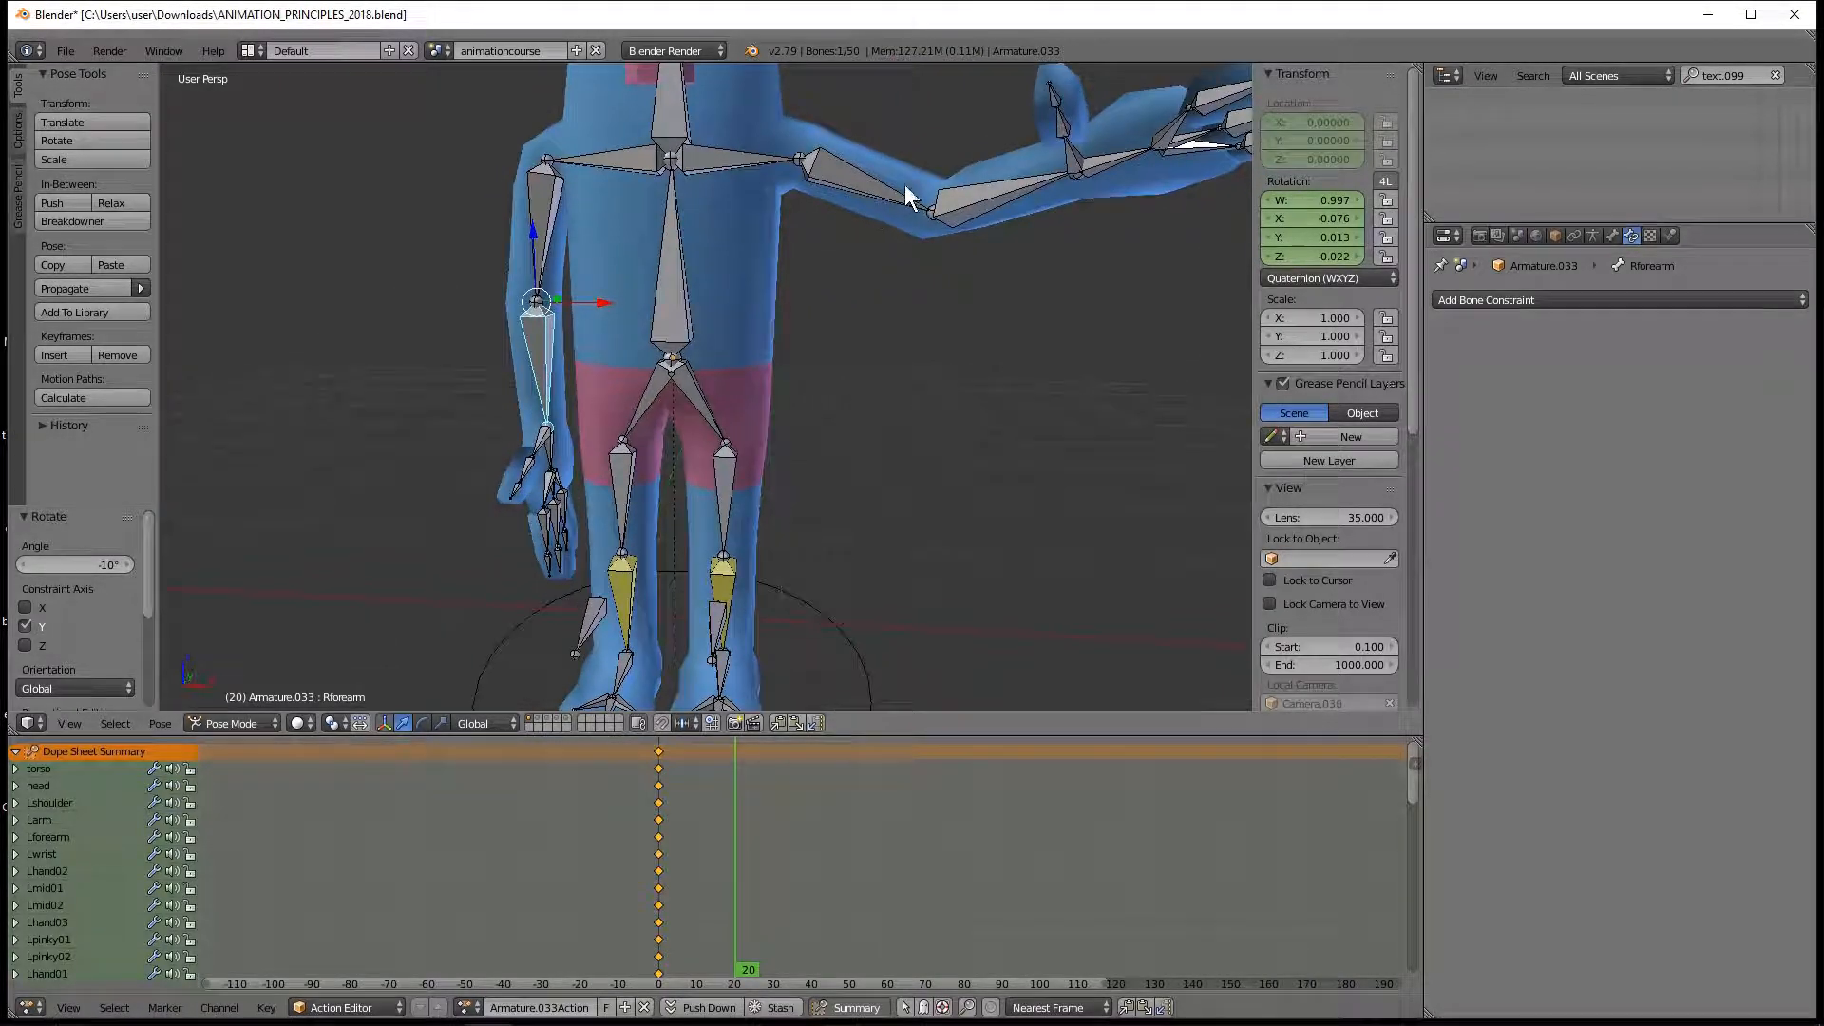
right_click(862, 186)
middle_drag(855, 292, 904, 277)
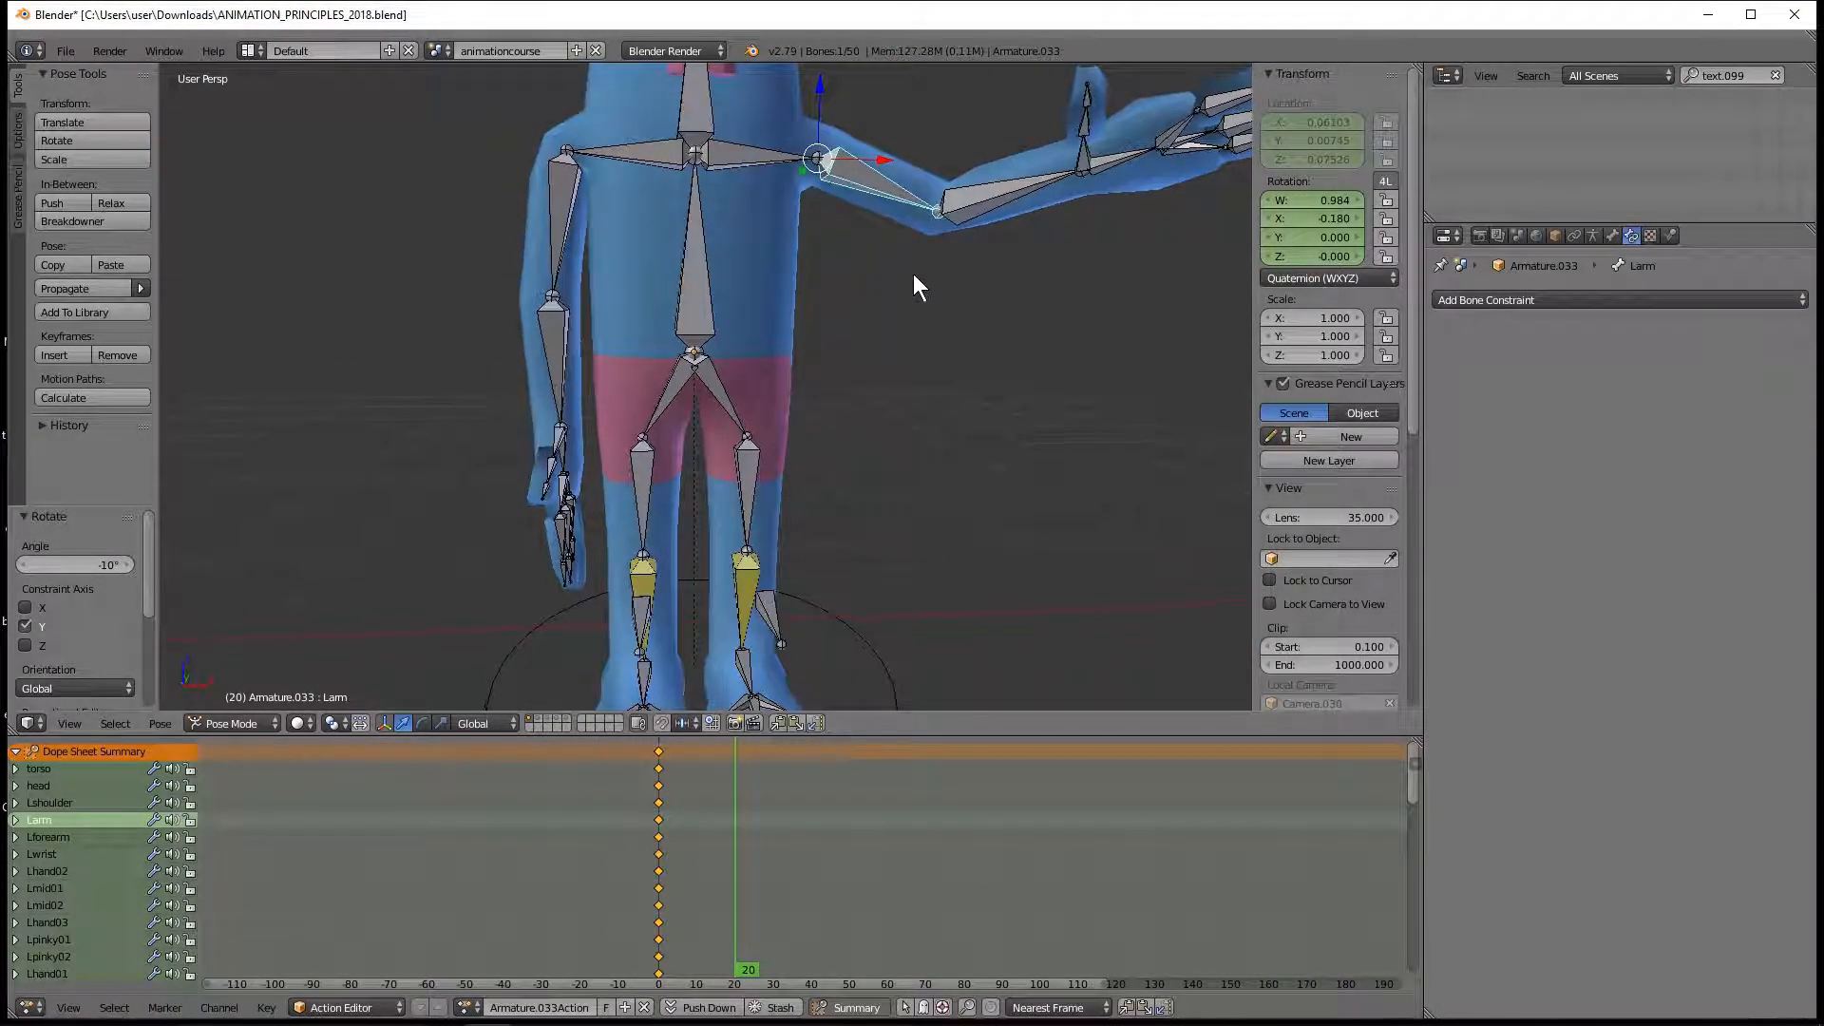
key(r)
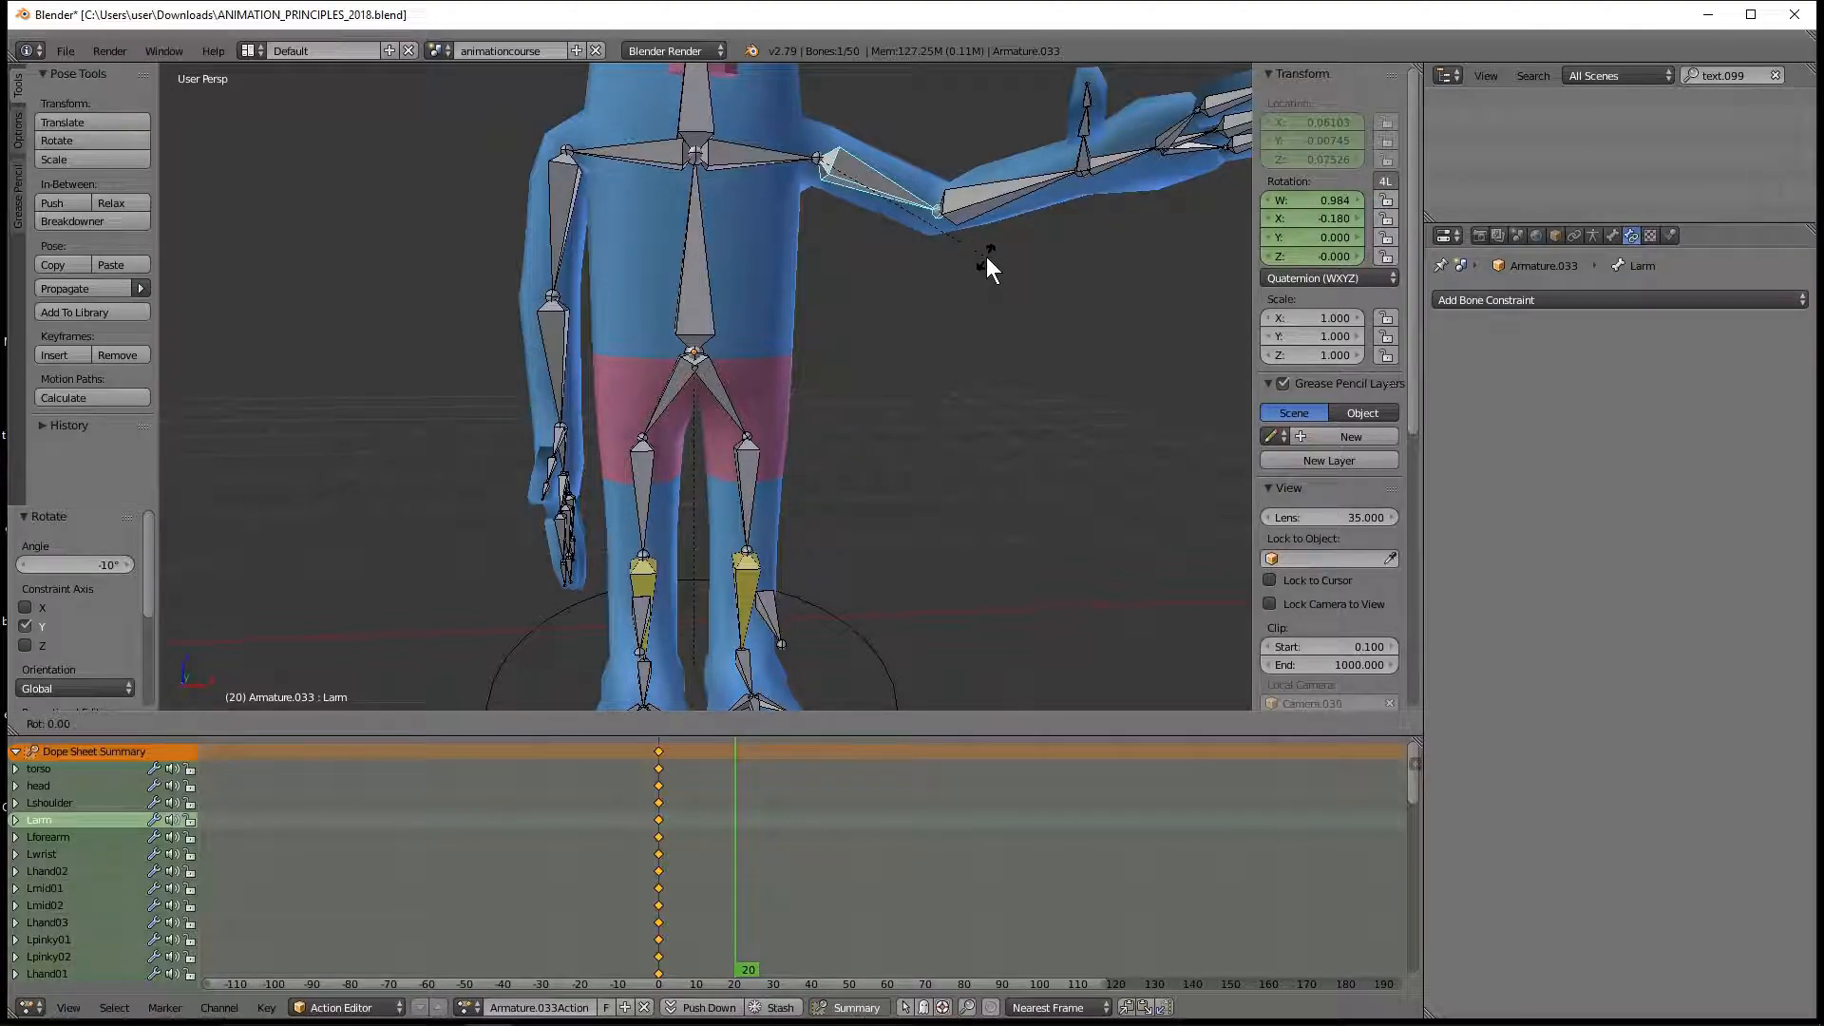
click(830, 373)
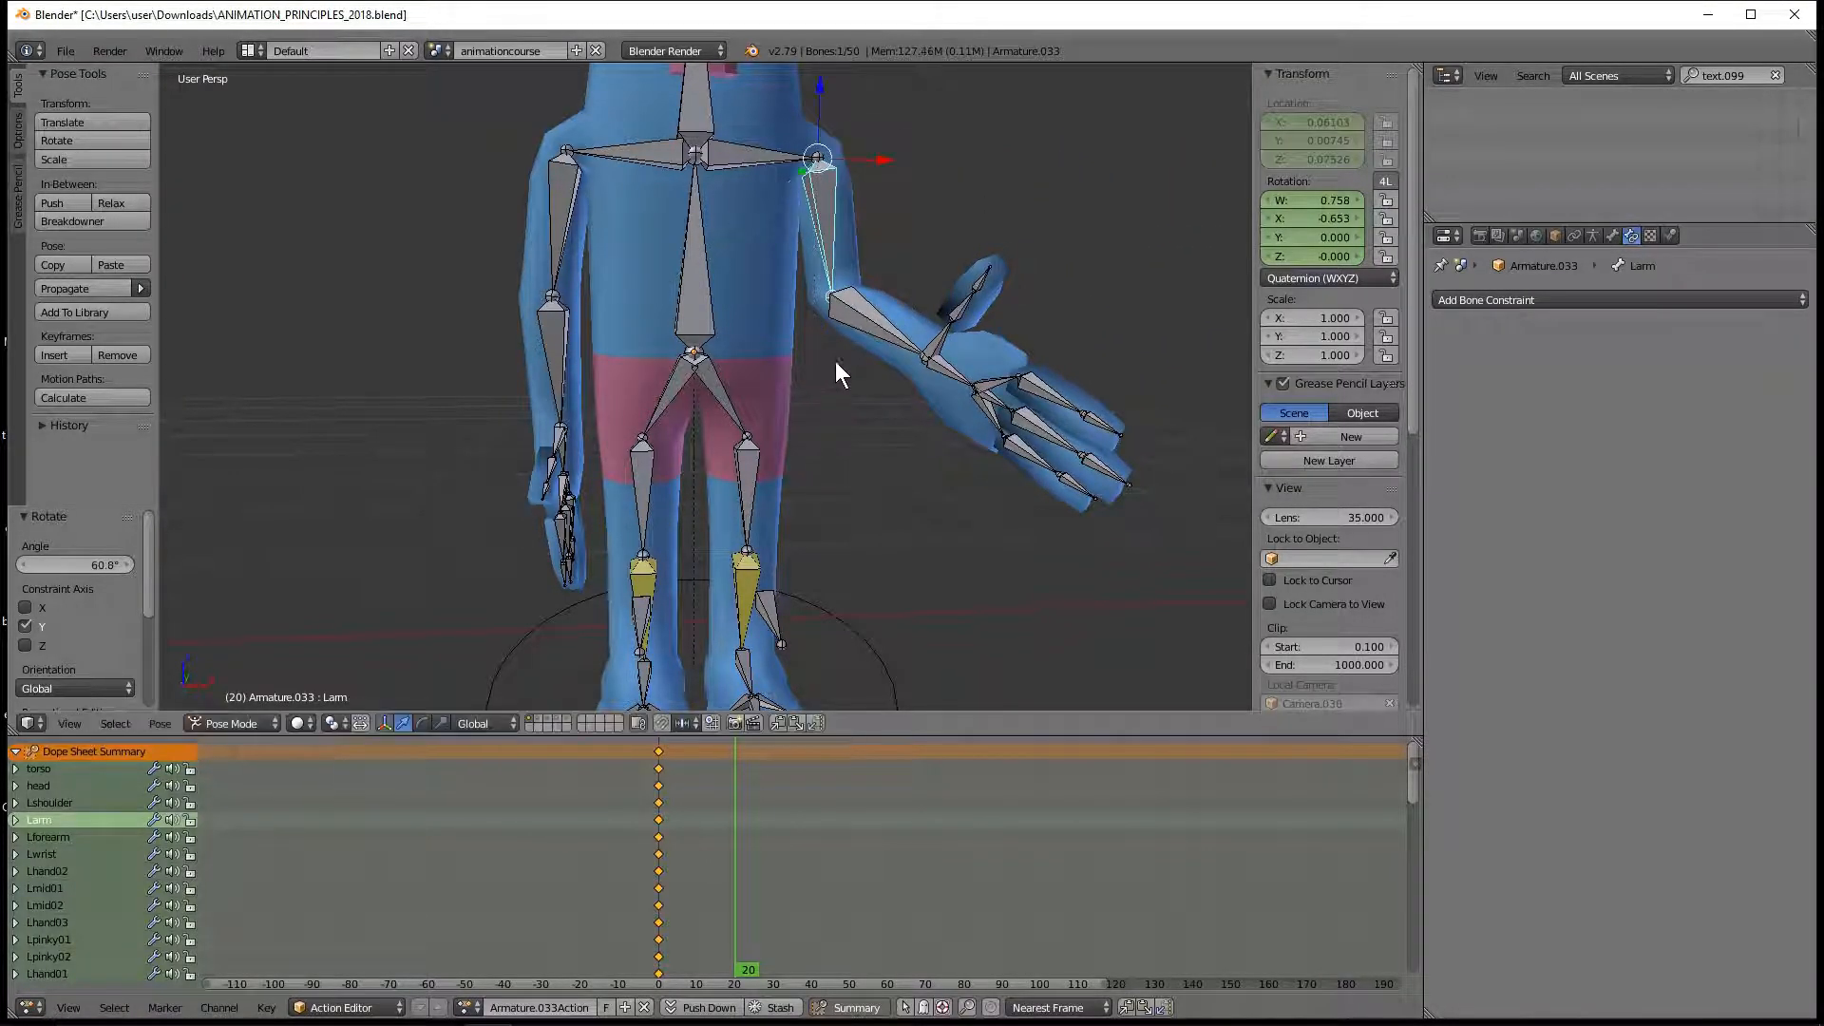
Step: Rotate the Lforearm bone about 59° around global X and 27.4° around global Y so the left arm hangs straight
right_click(851, 310)
middle_drag(817, 390, 984, 376)
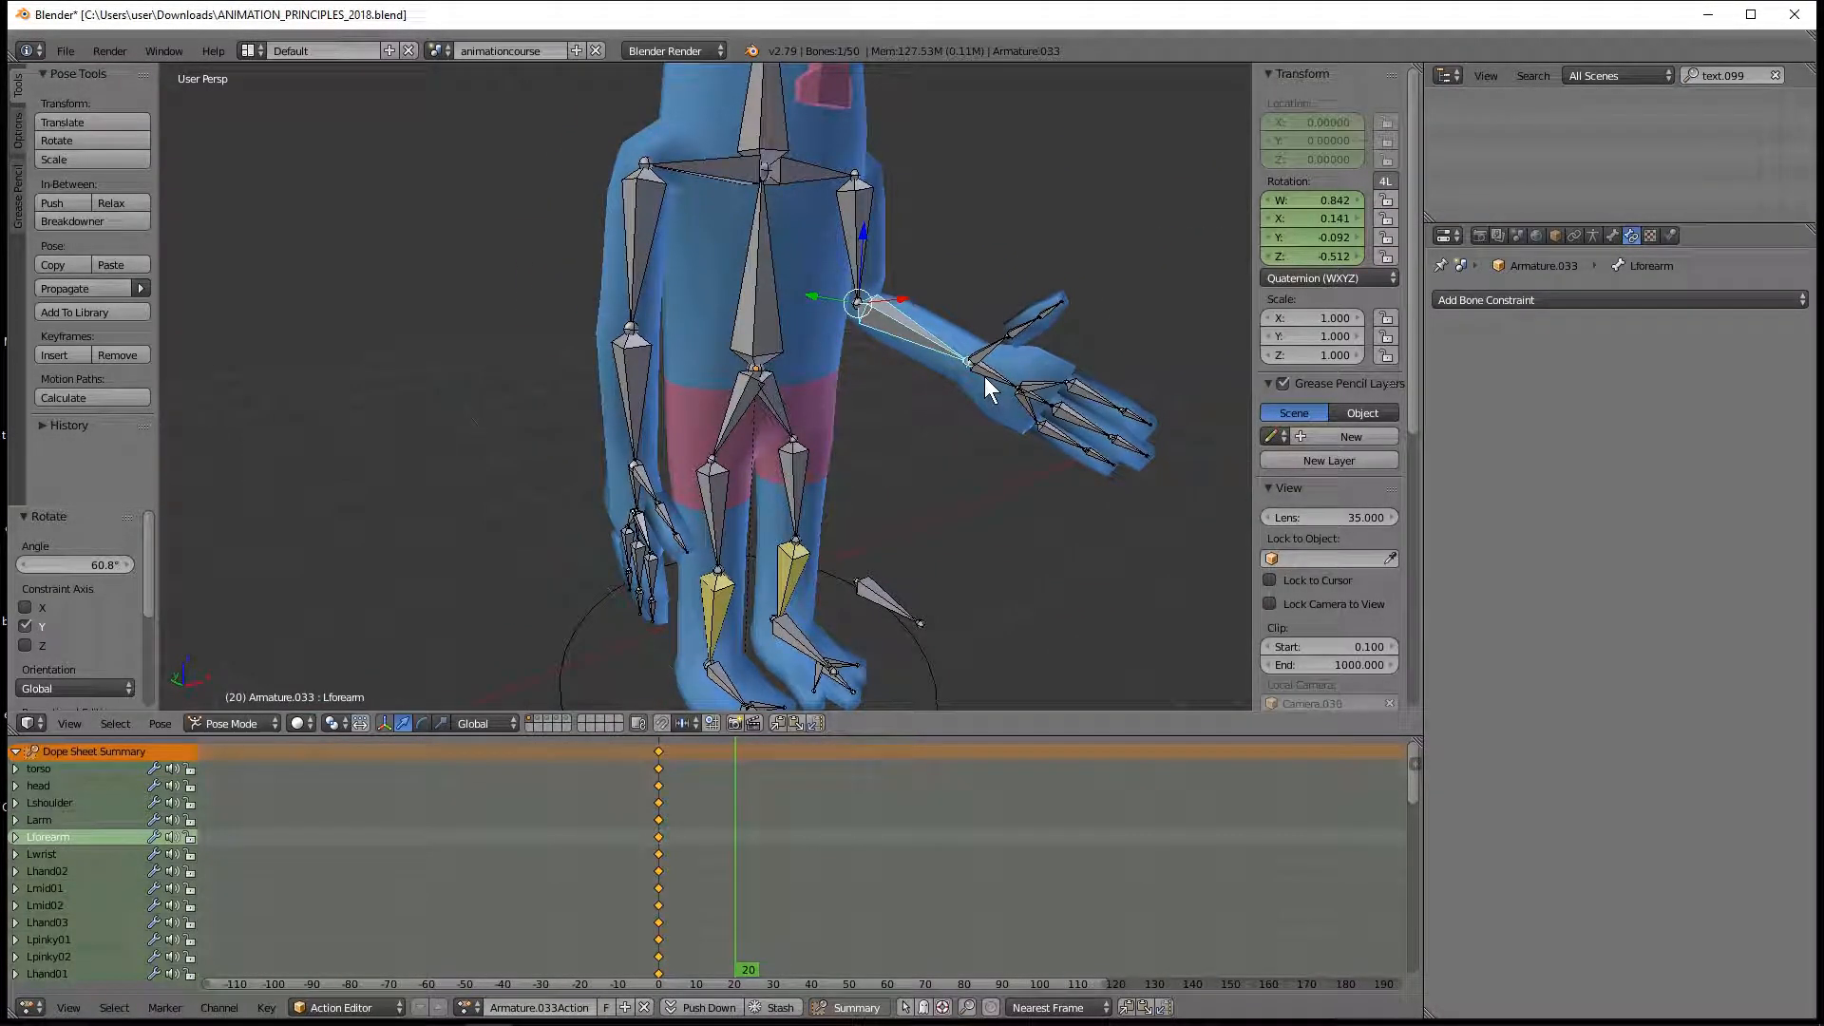
key(r)
key(x)
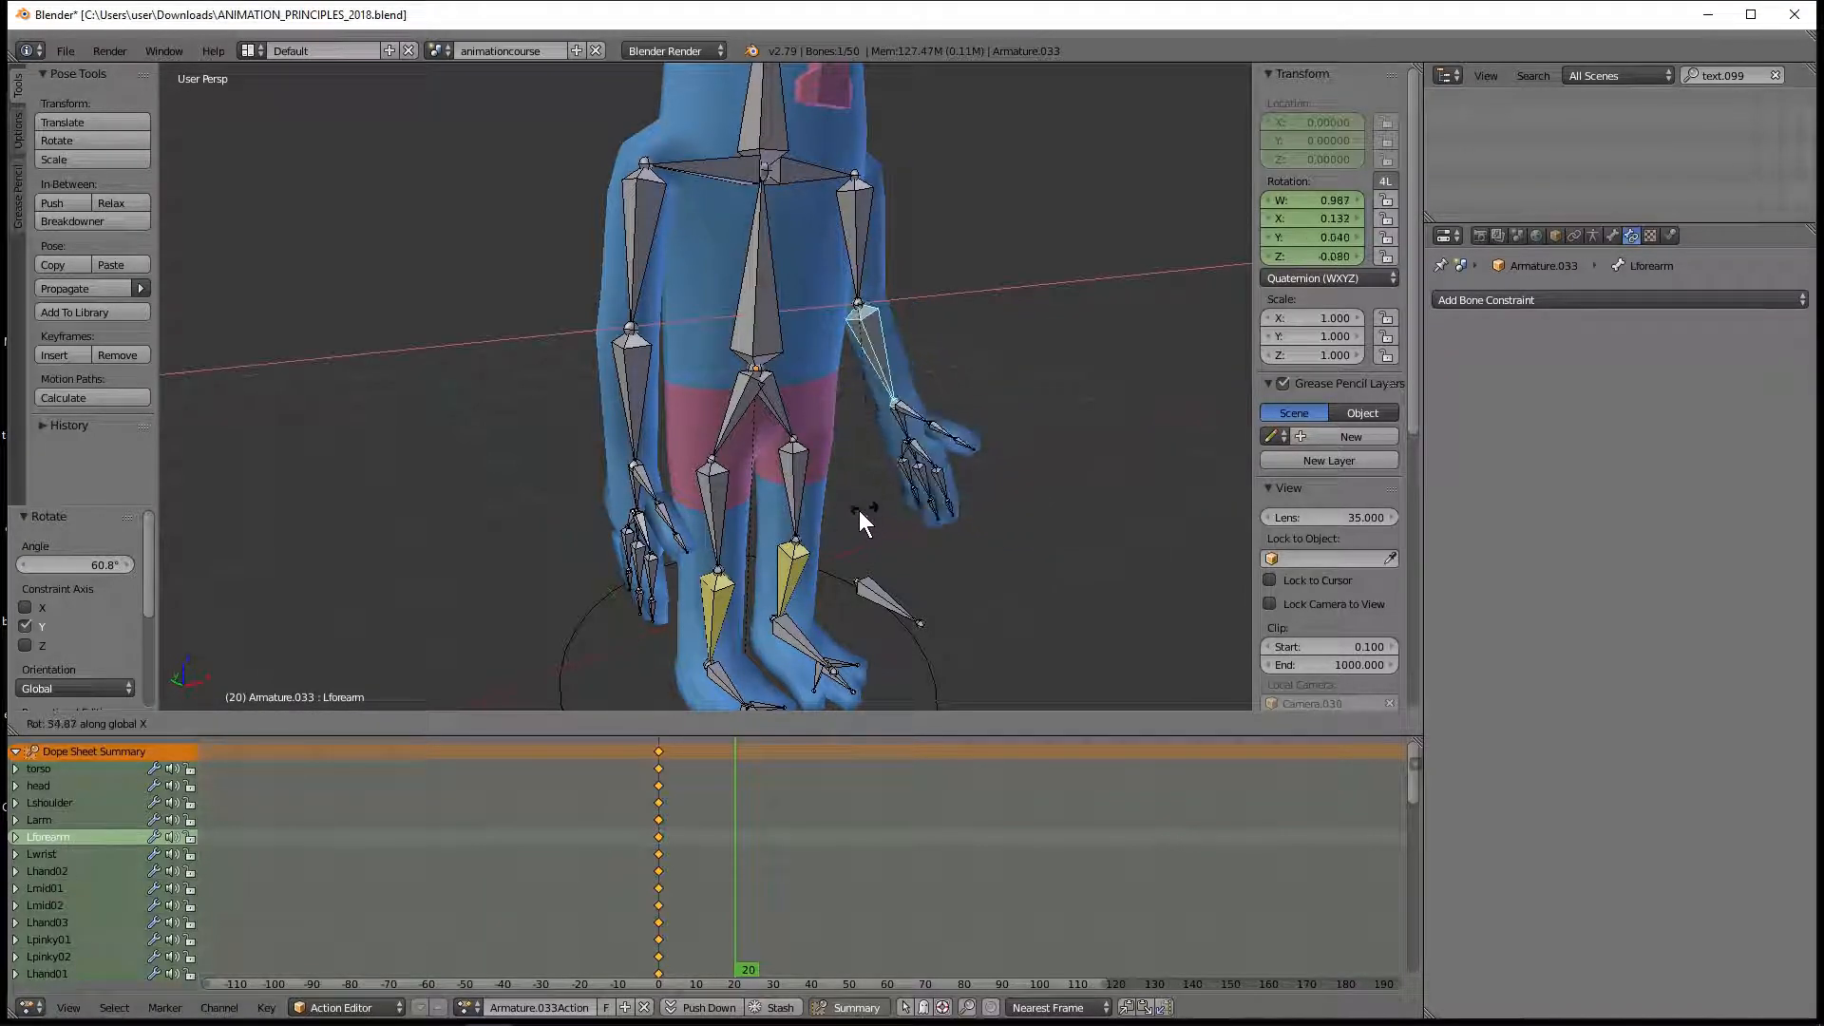
click(860, 509)
middle_drag(860, 510, 992, 384)
key(r)
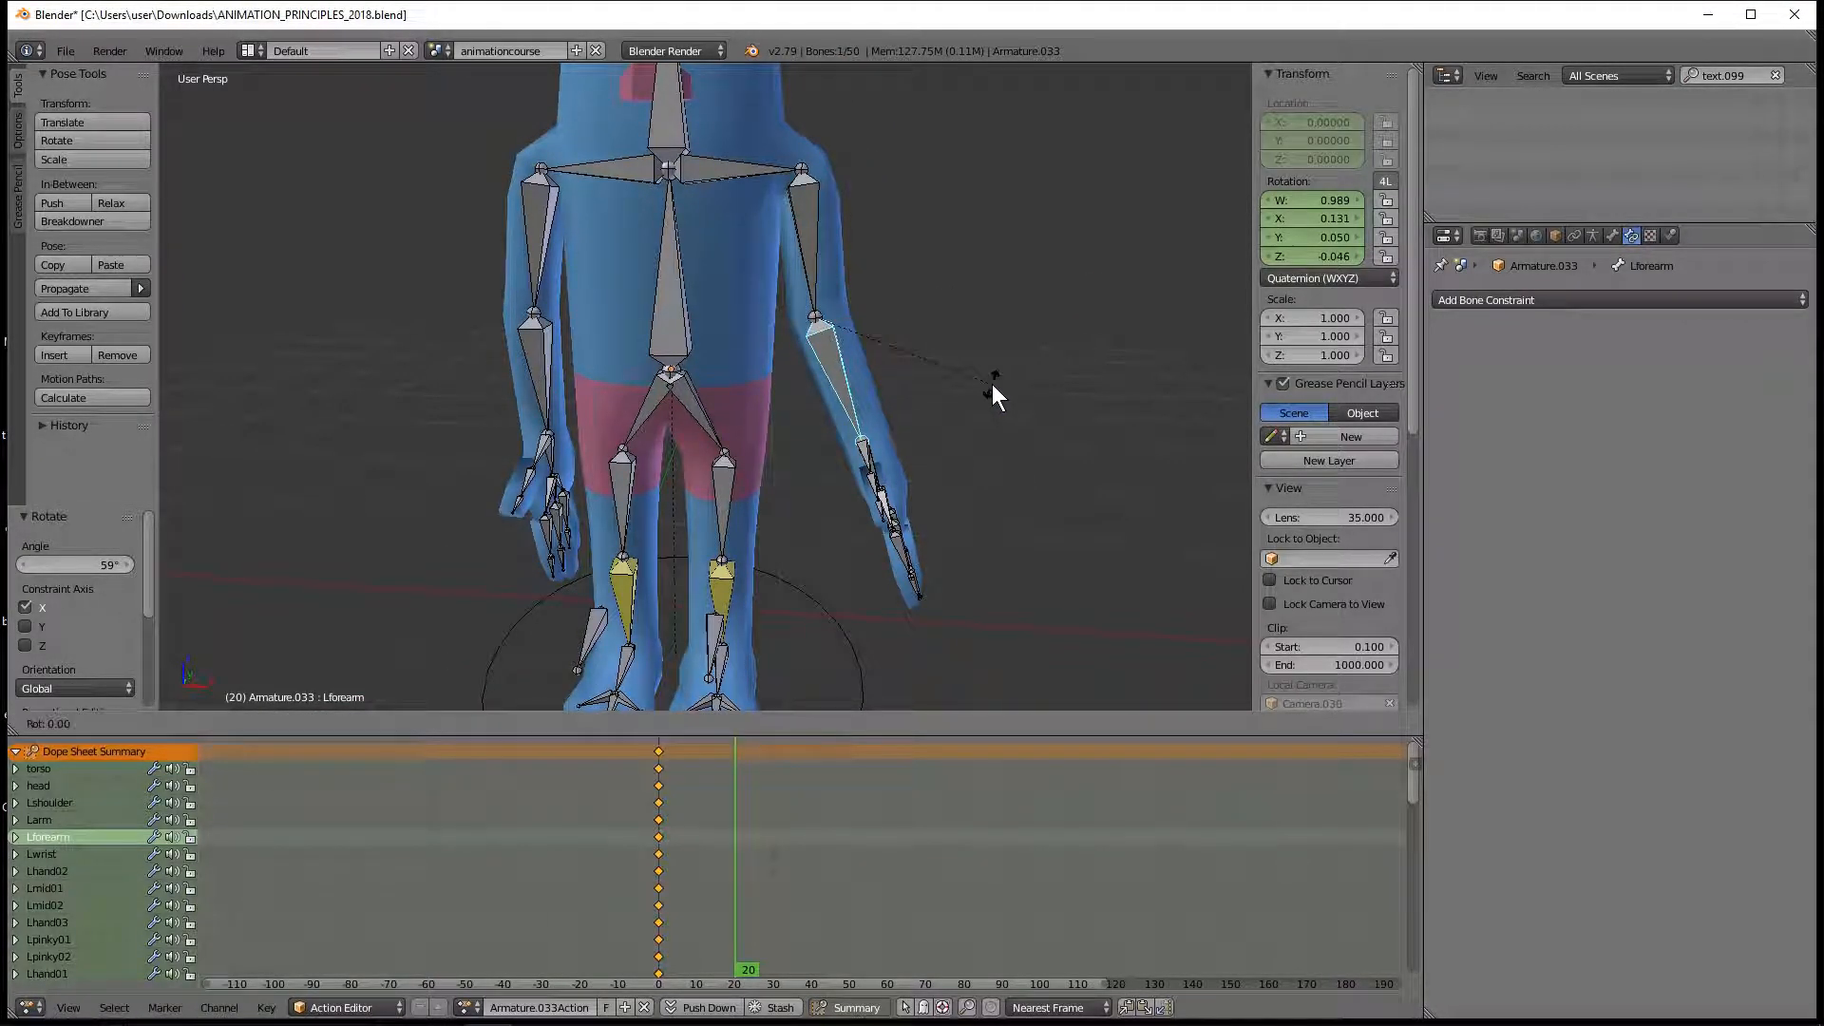
key(y)
click(801, 452)
Step: Select all bones of the armature and insert a LocRot keyframe for the standing pose at frame 20
middle_drag(800, 453, 843, 430)
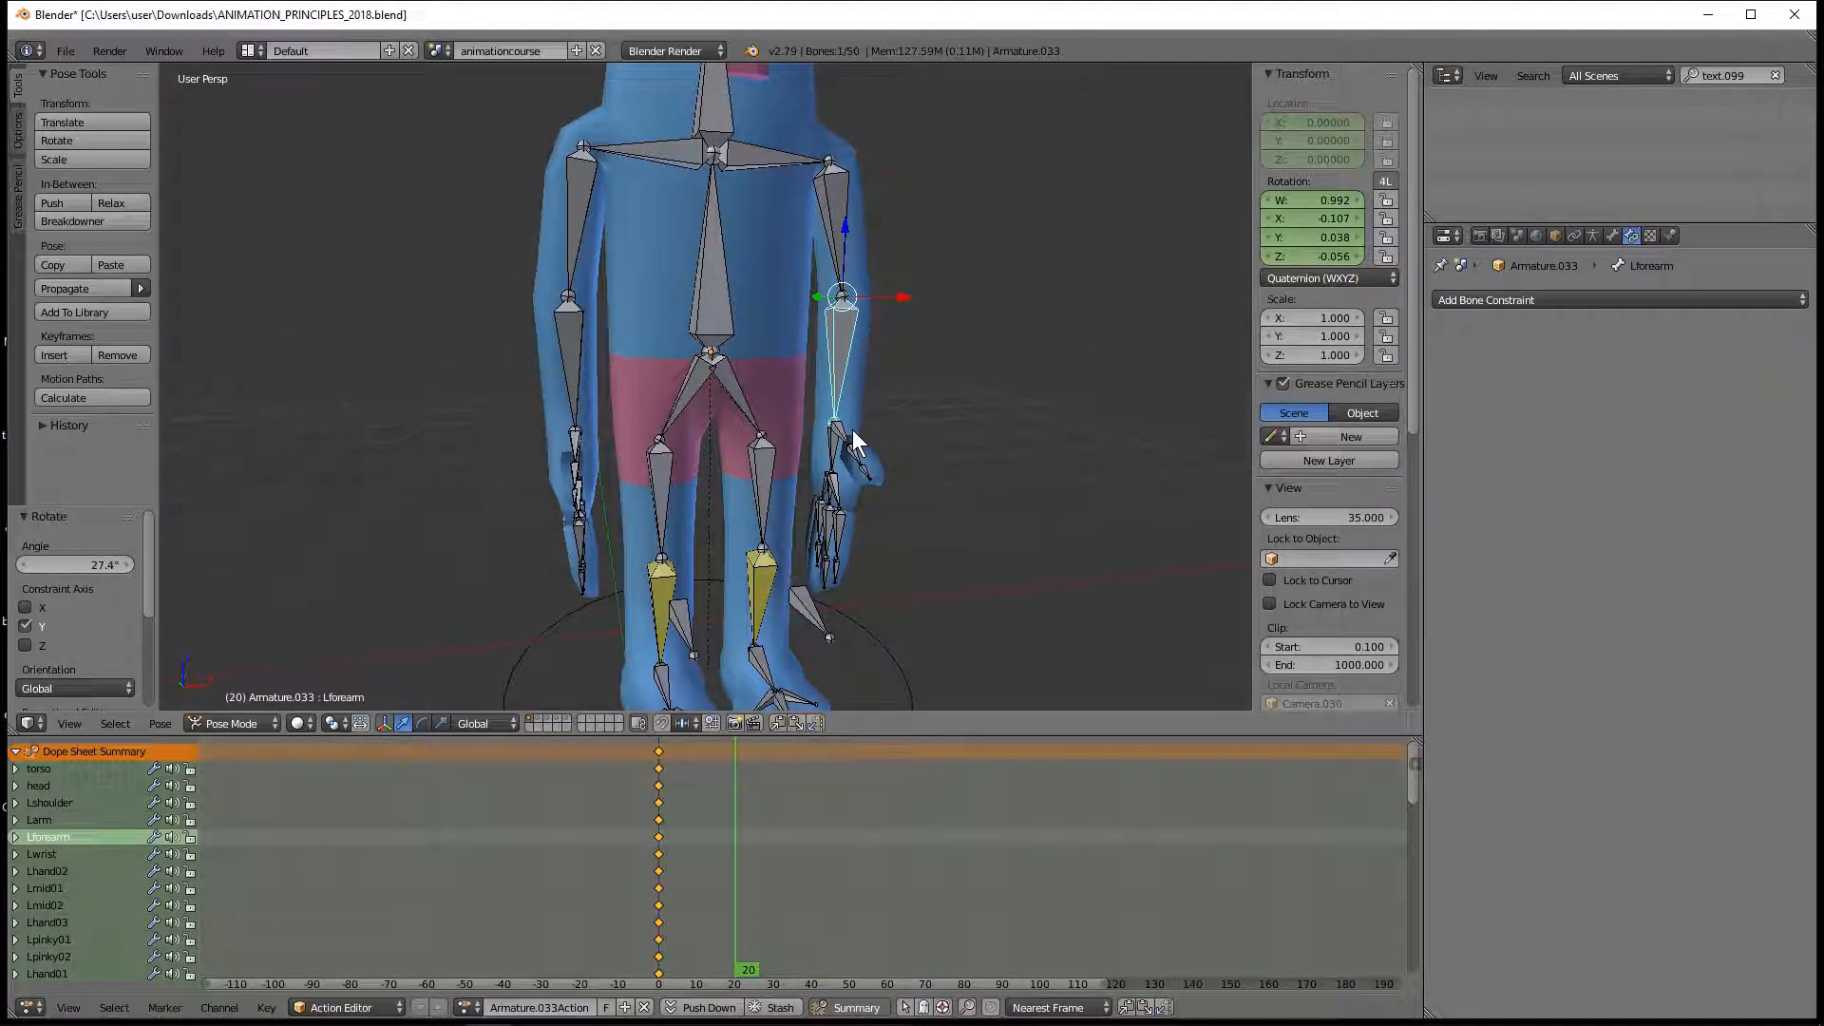
scroll(860, 454, down, 3)
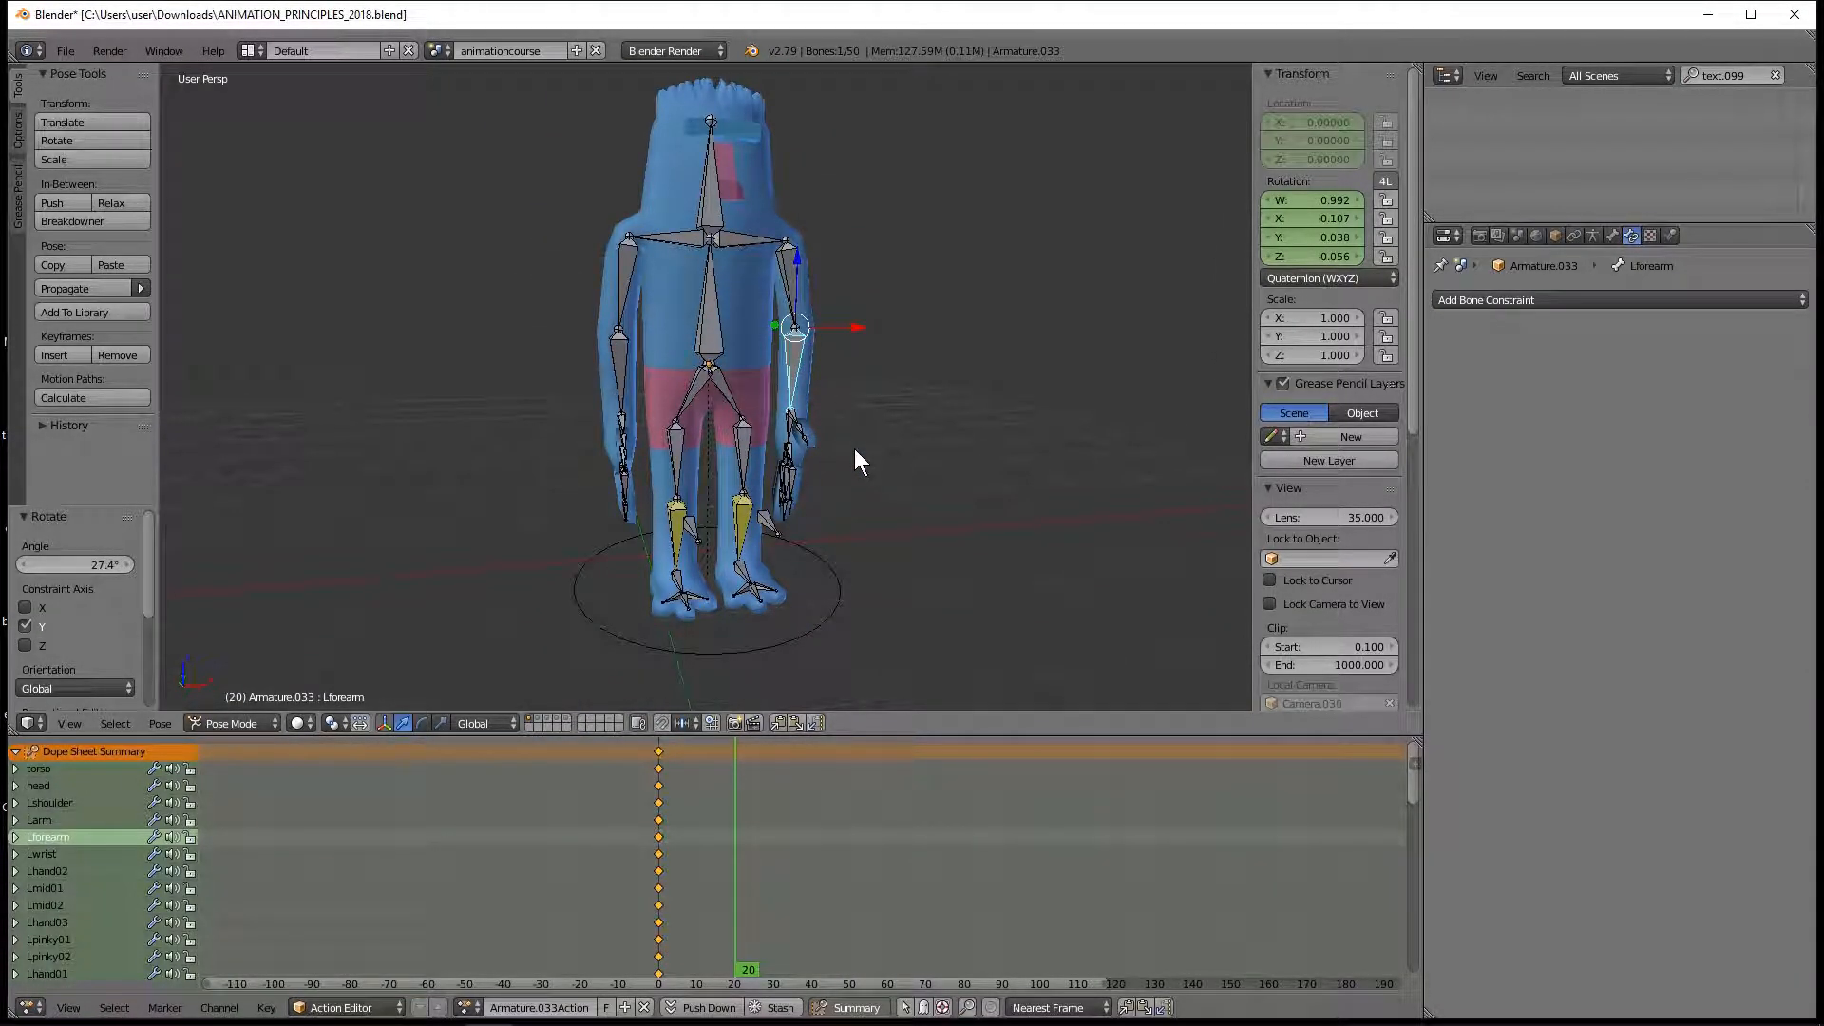
key(a)
key(a)
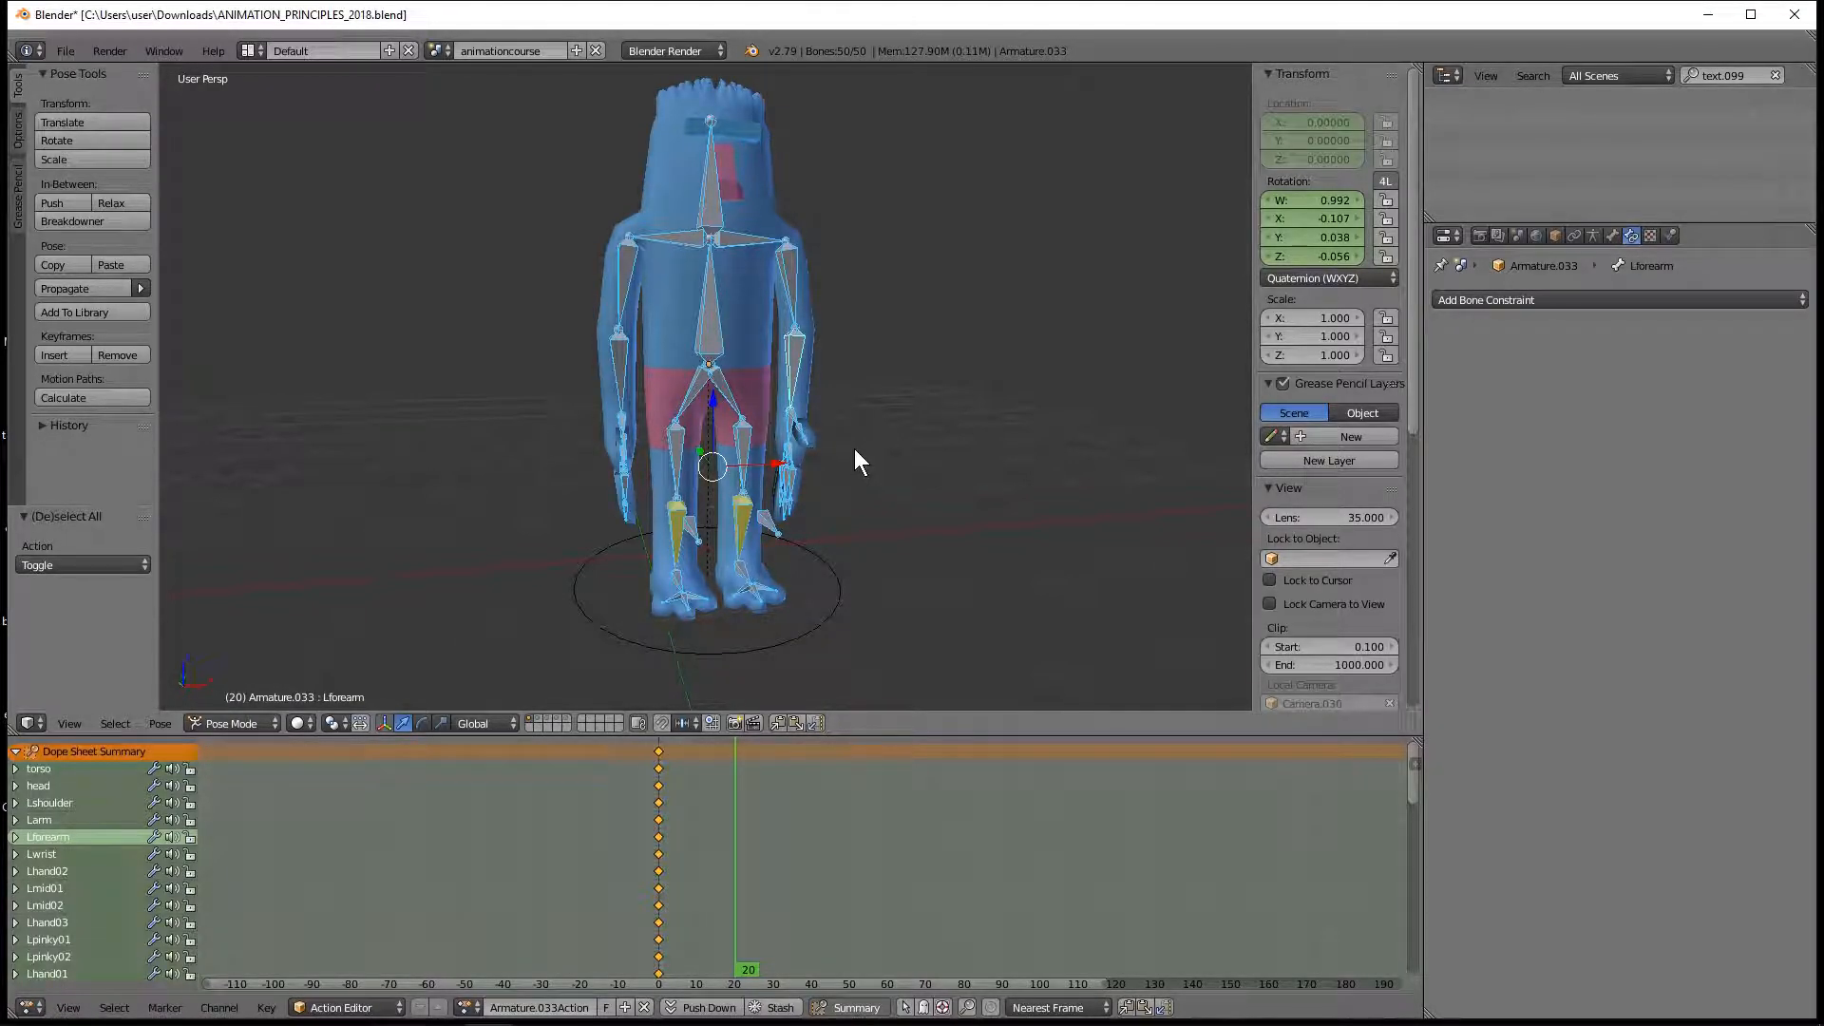
key(i)
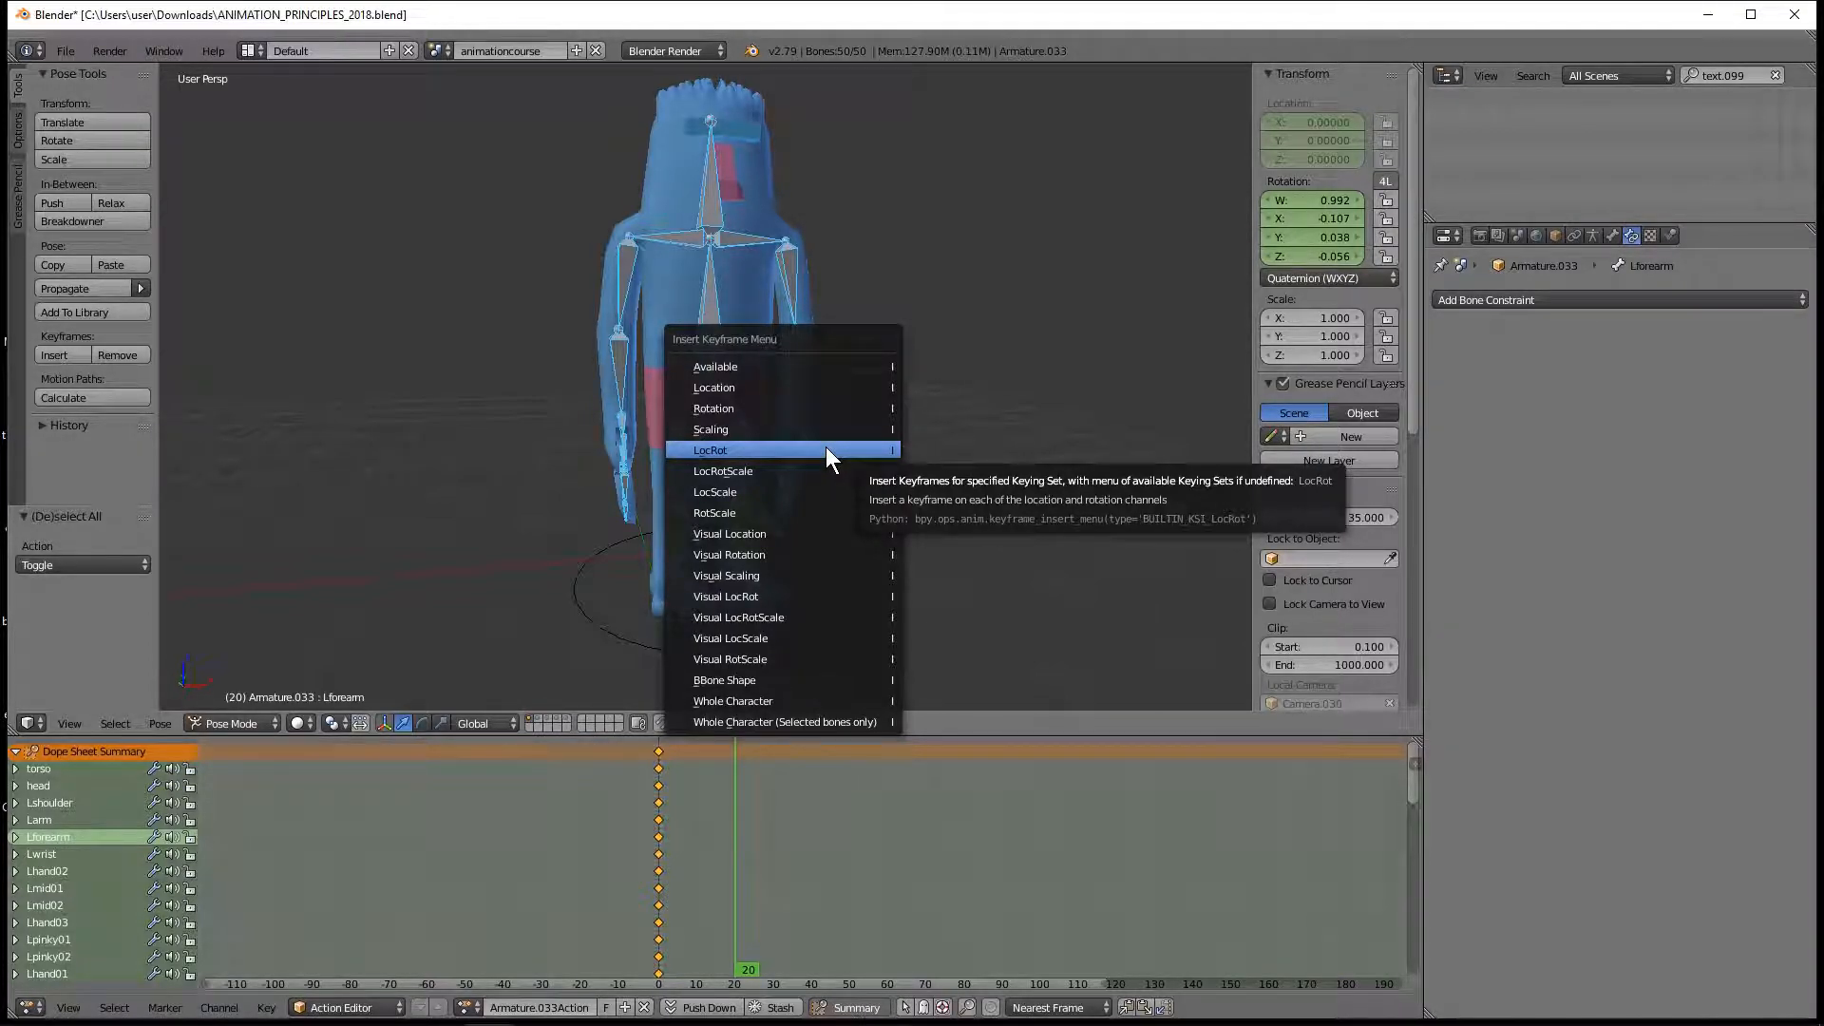
click(825, 451)
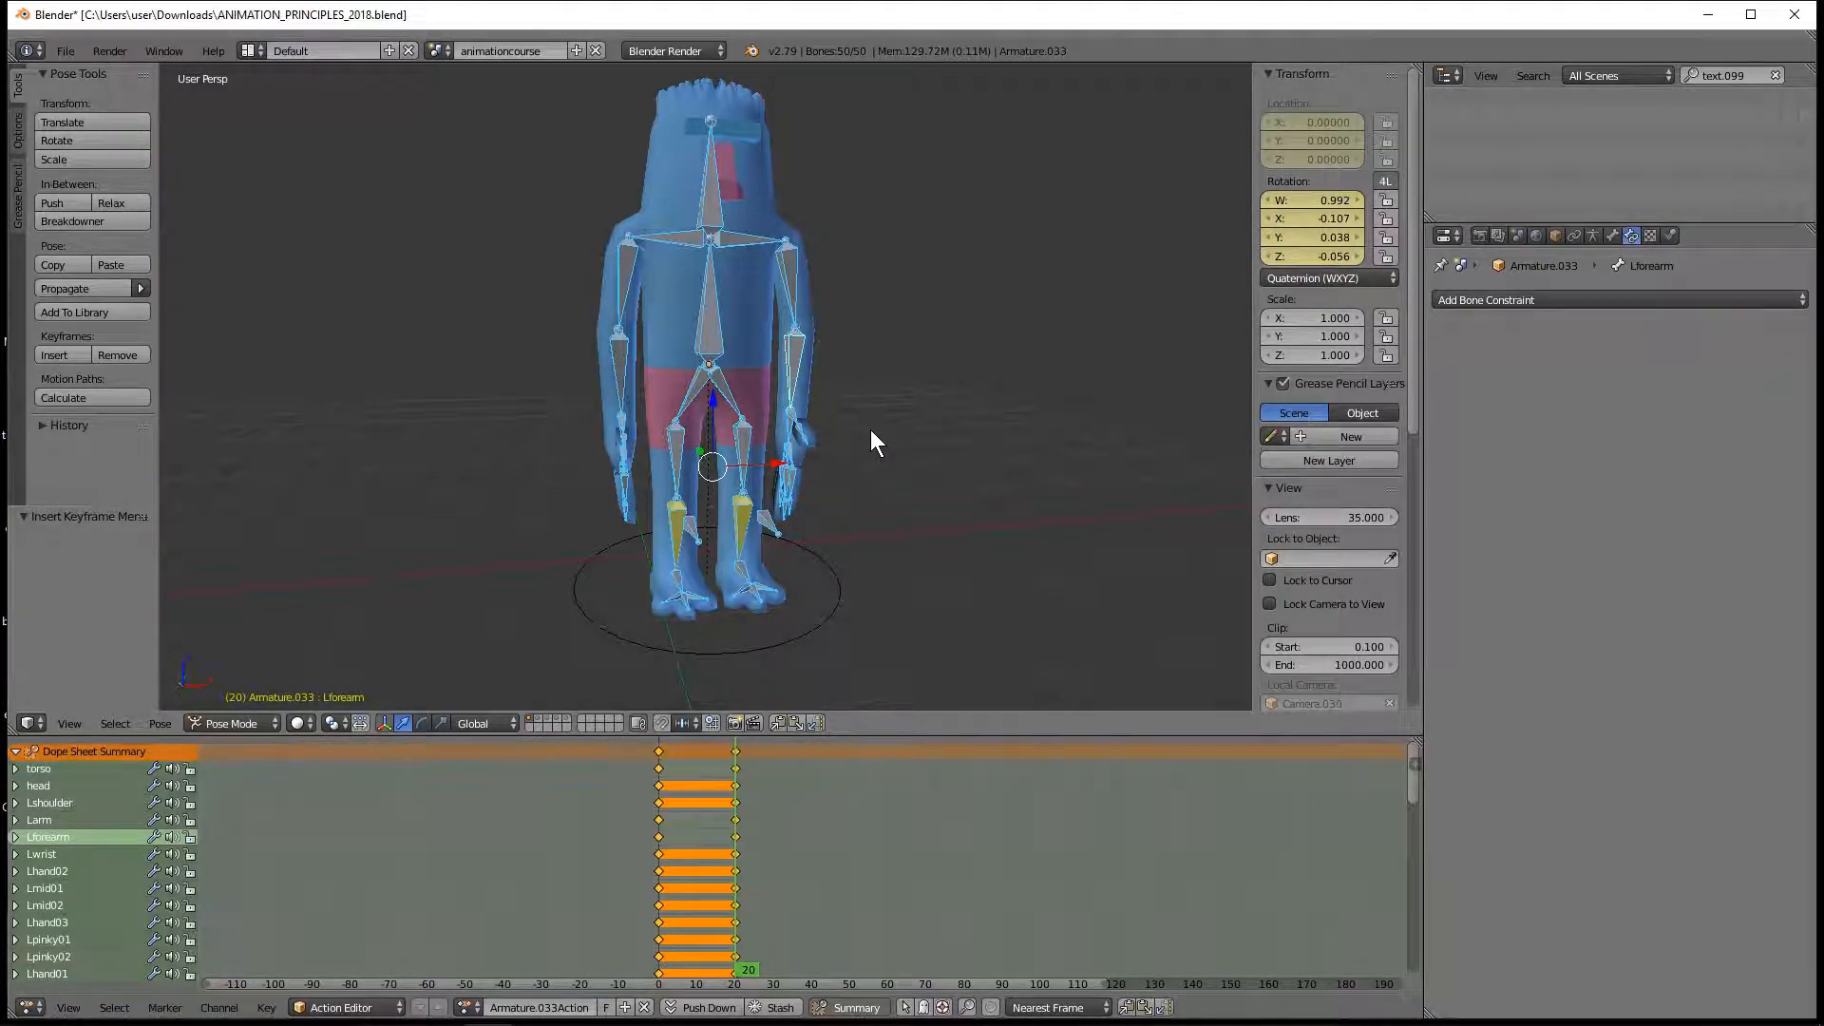
Step: Duplicate the frame 0 keyframes of all bones to frame 40 and scrub the timeline to frame 26
key(a)
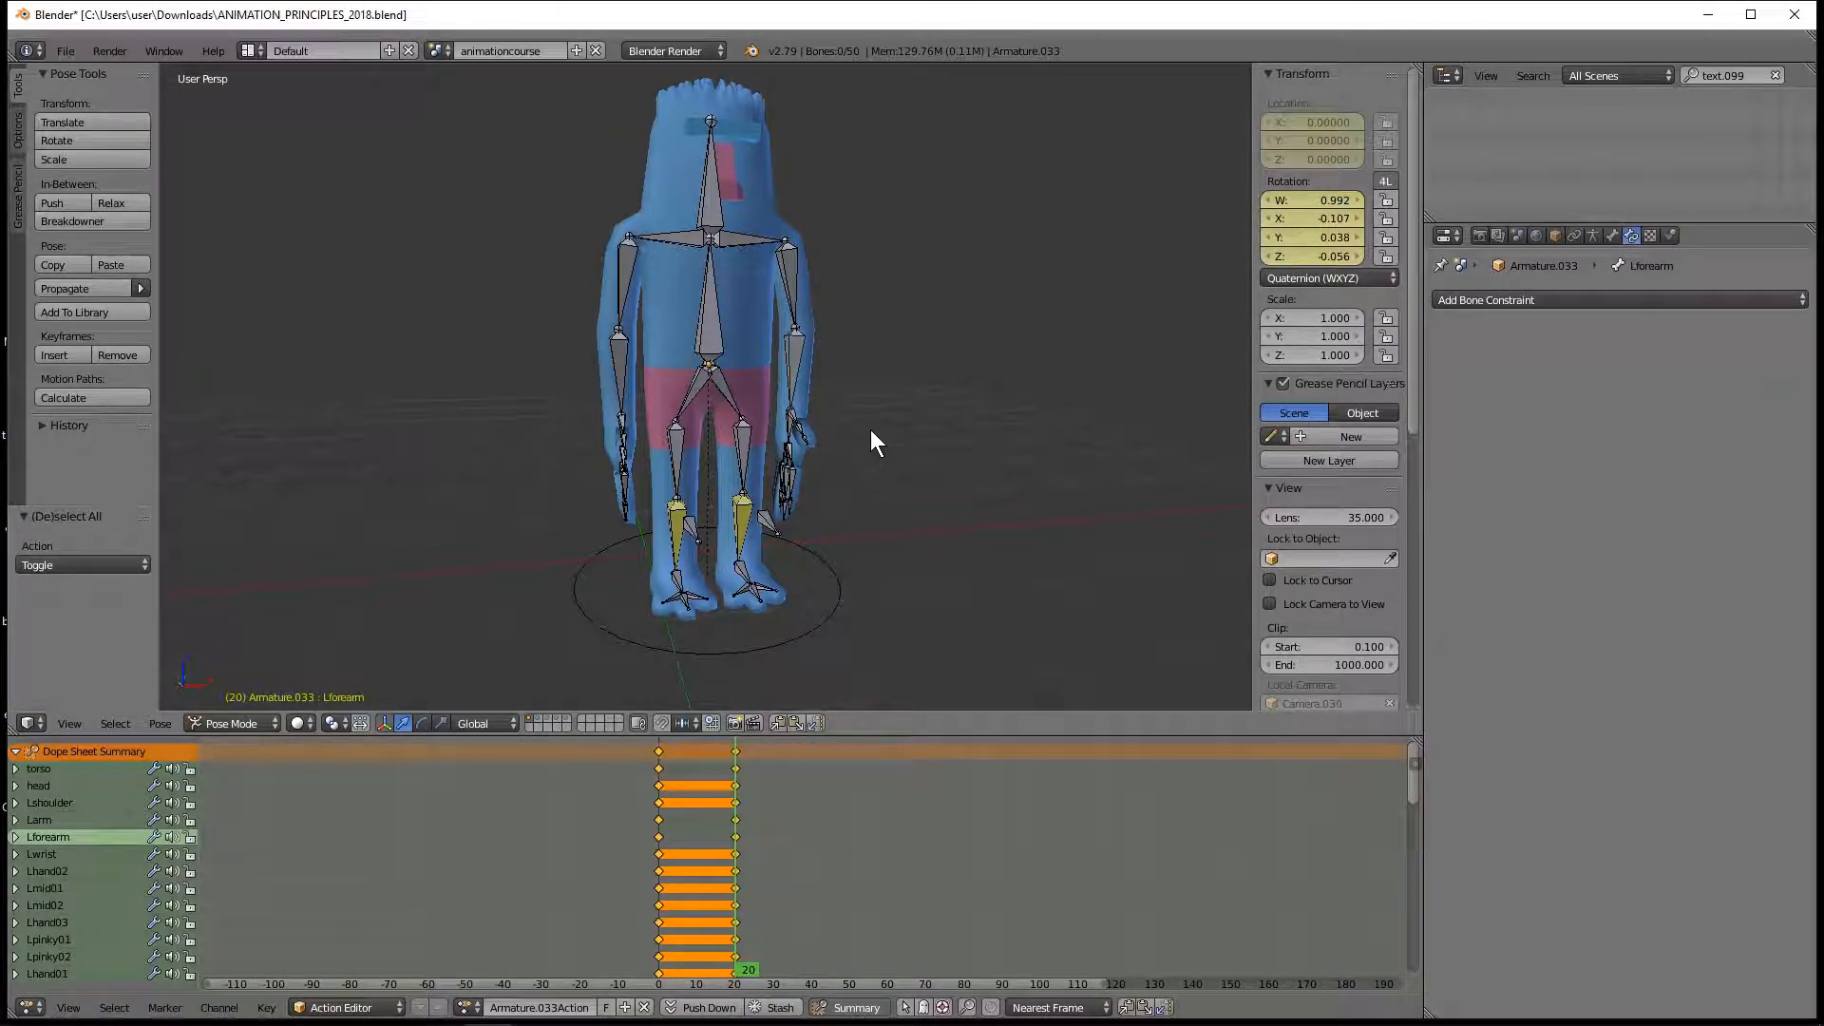
key(a)
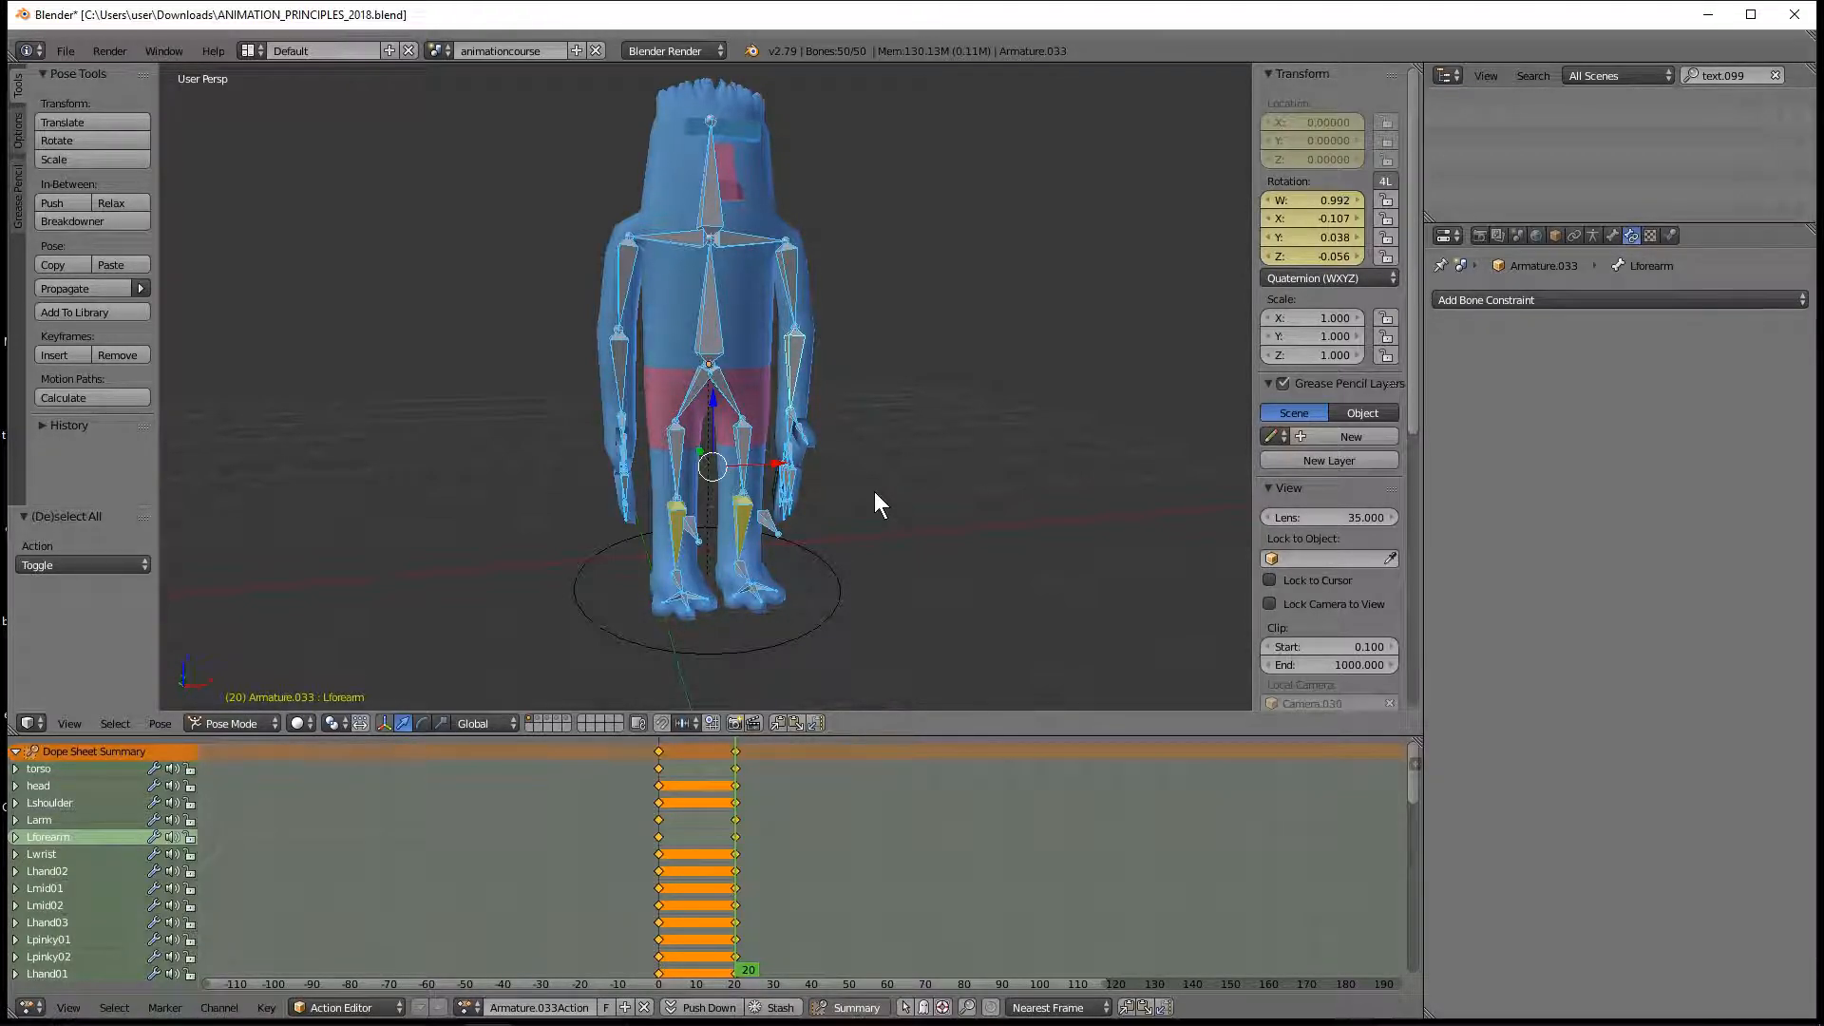
click(658, 751)
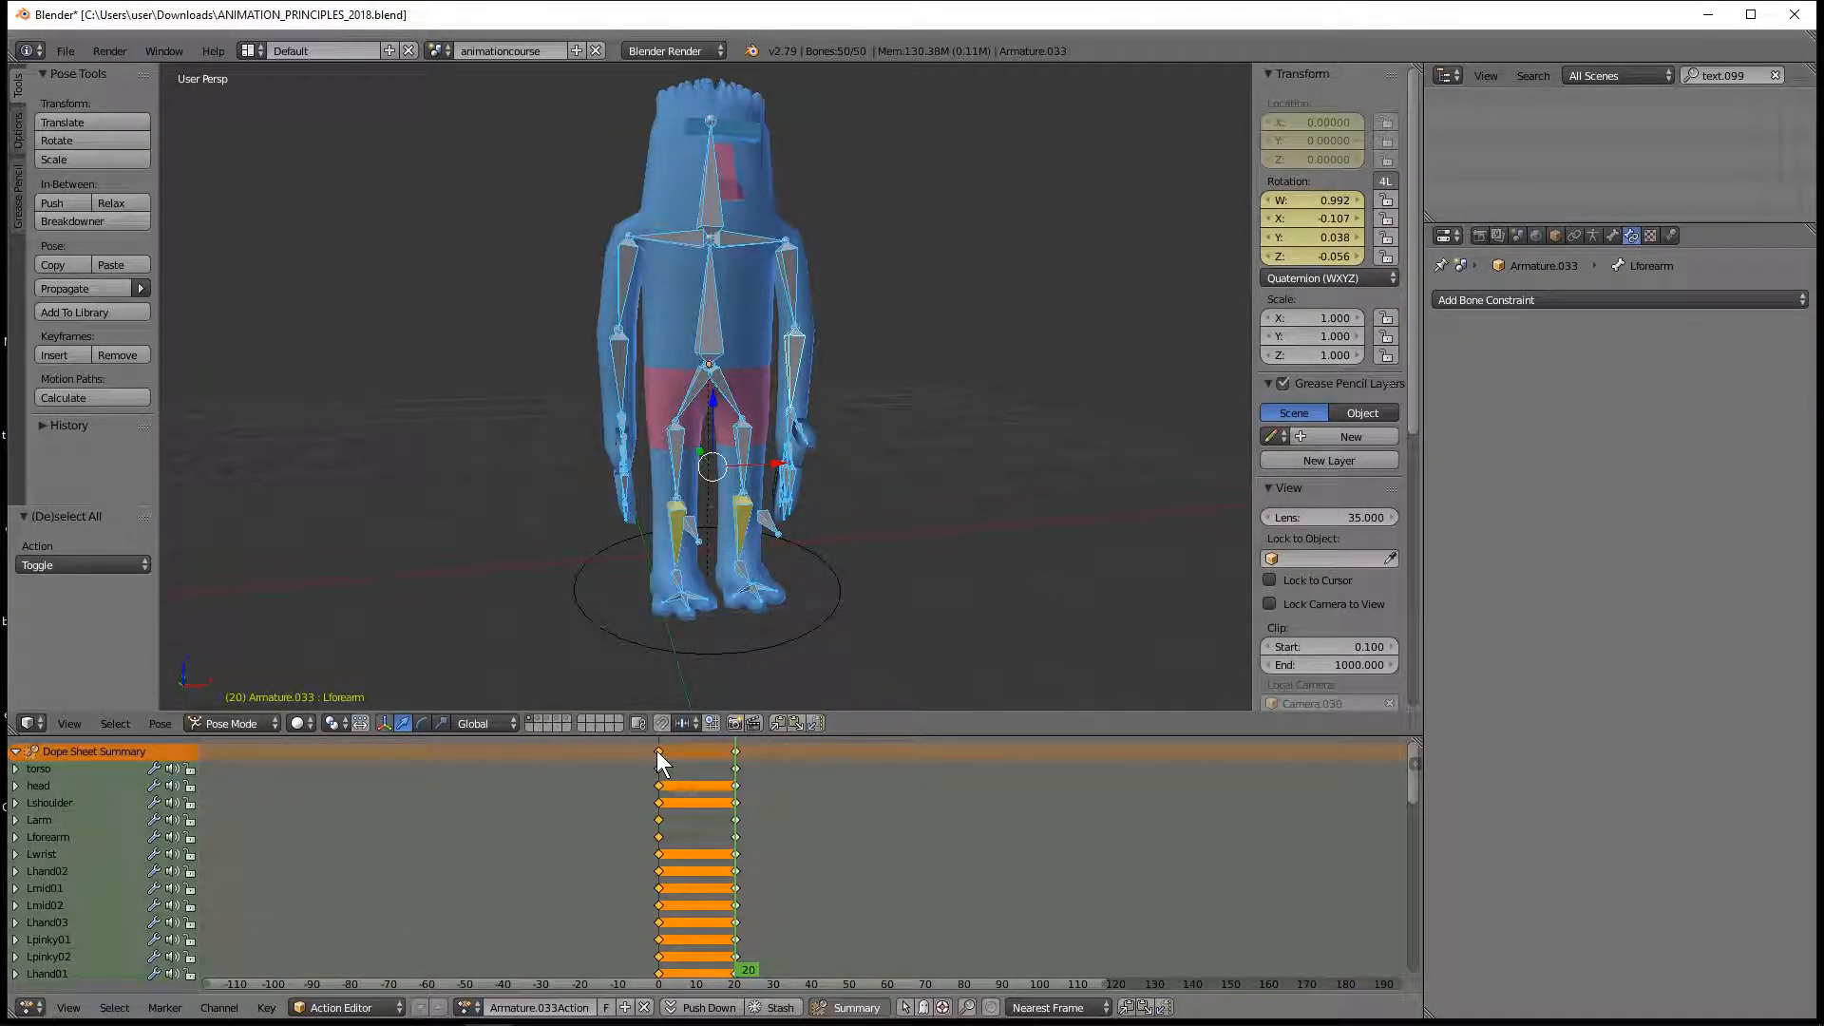
key(g)
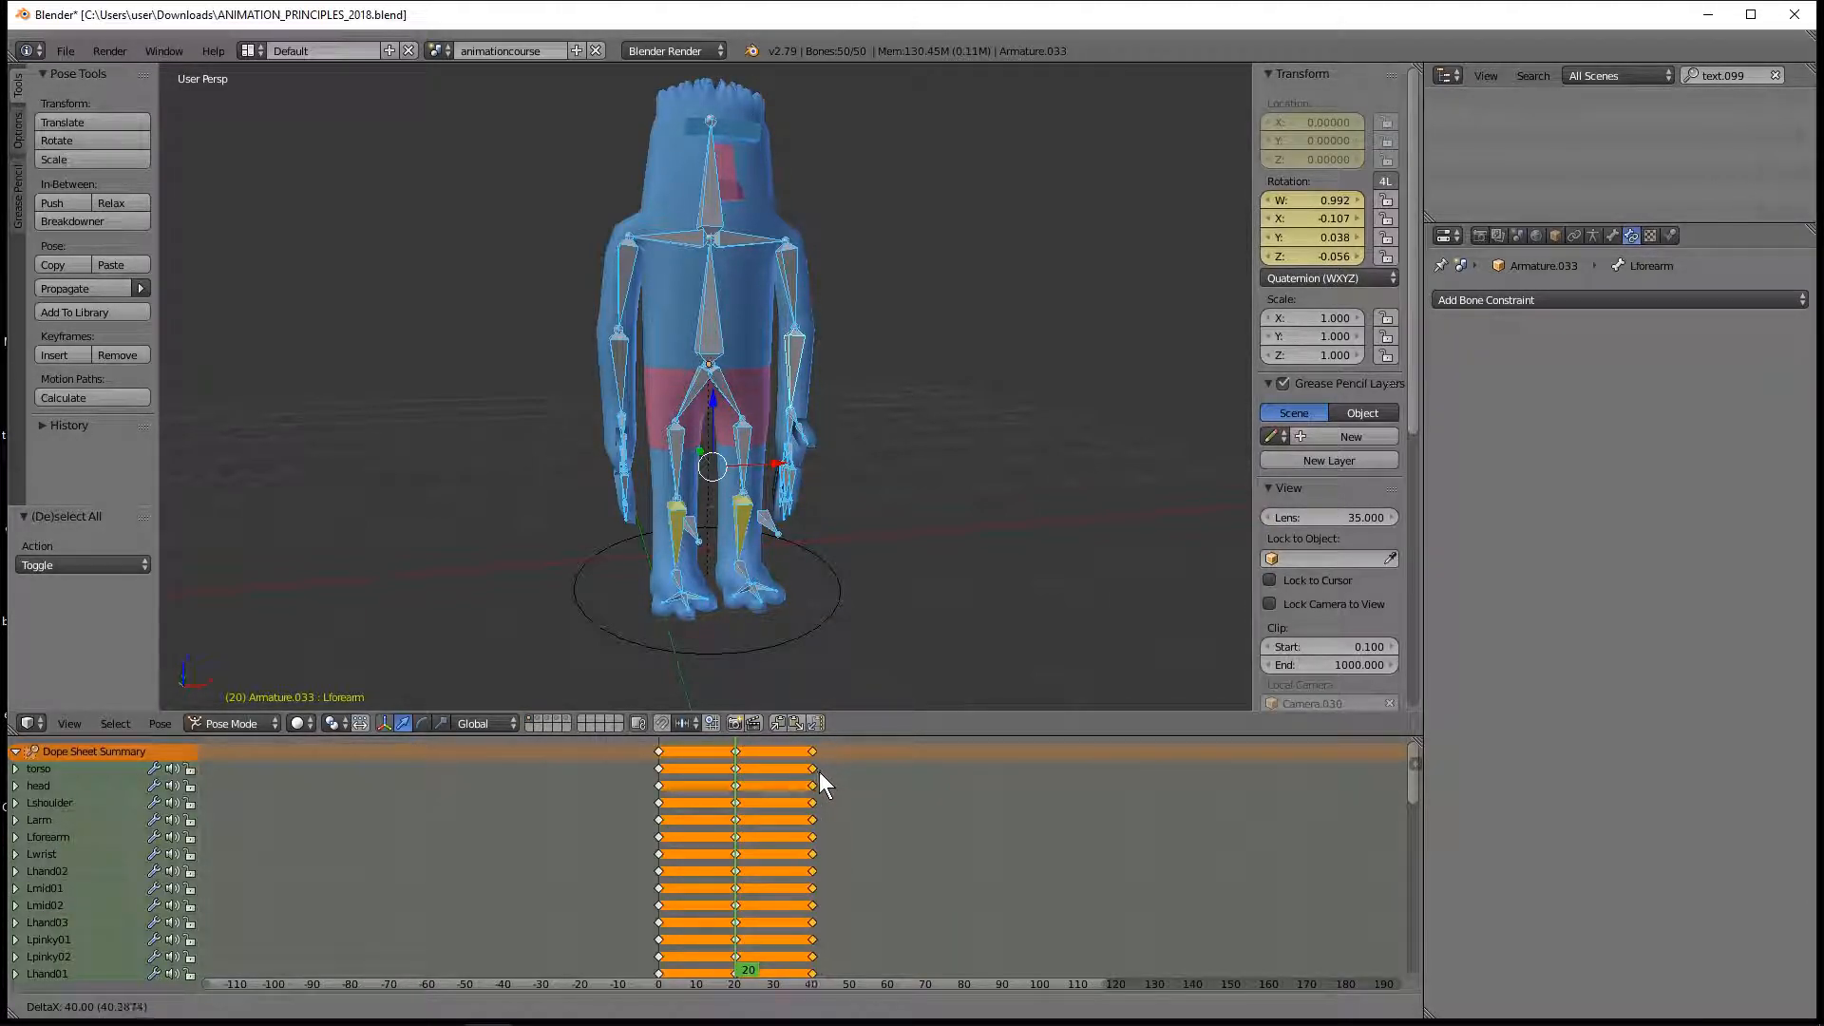
click(819, 771)
mouse_move(741, 804)
mouse_down()
mouse_move(664, 817)
mouse_move(789, 823)
mouse_move(677, 825)
mouse_move(758, 823)
mouse_up()
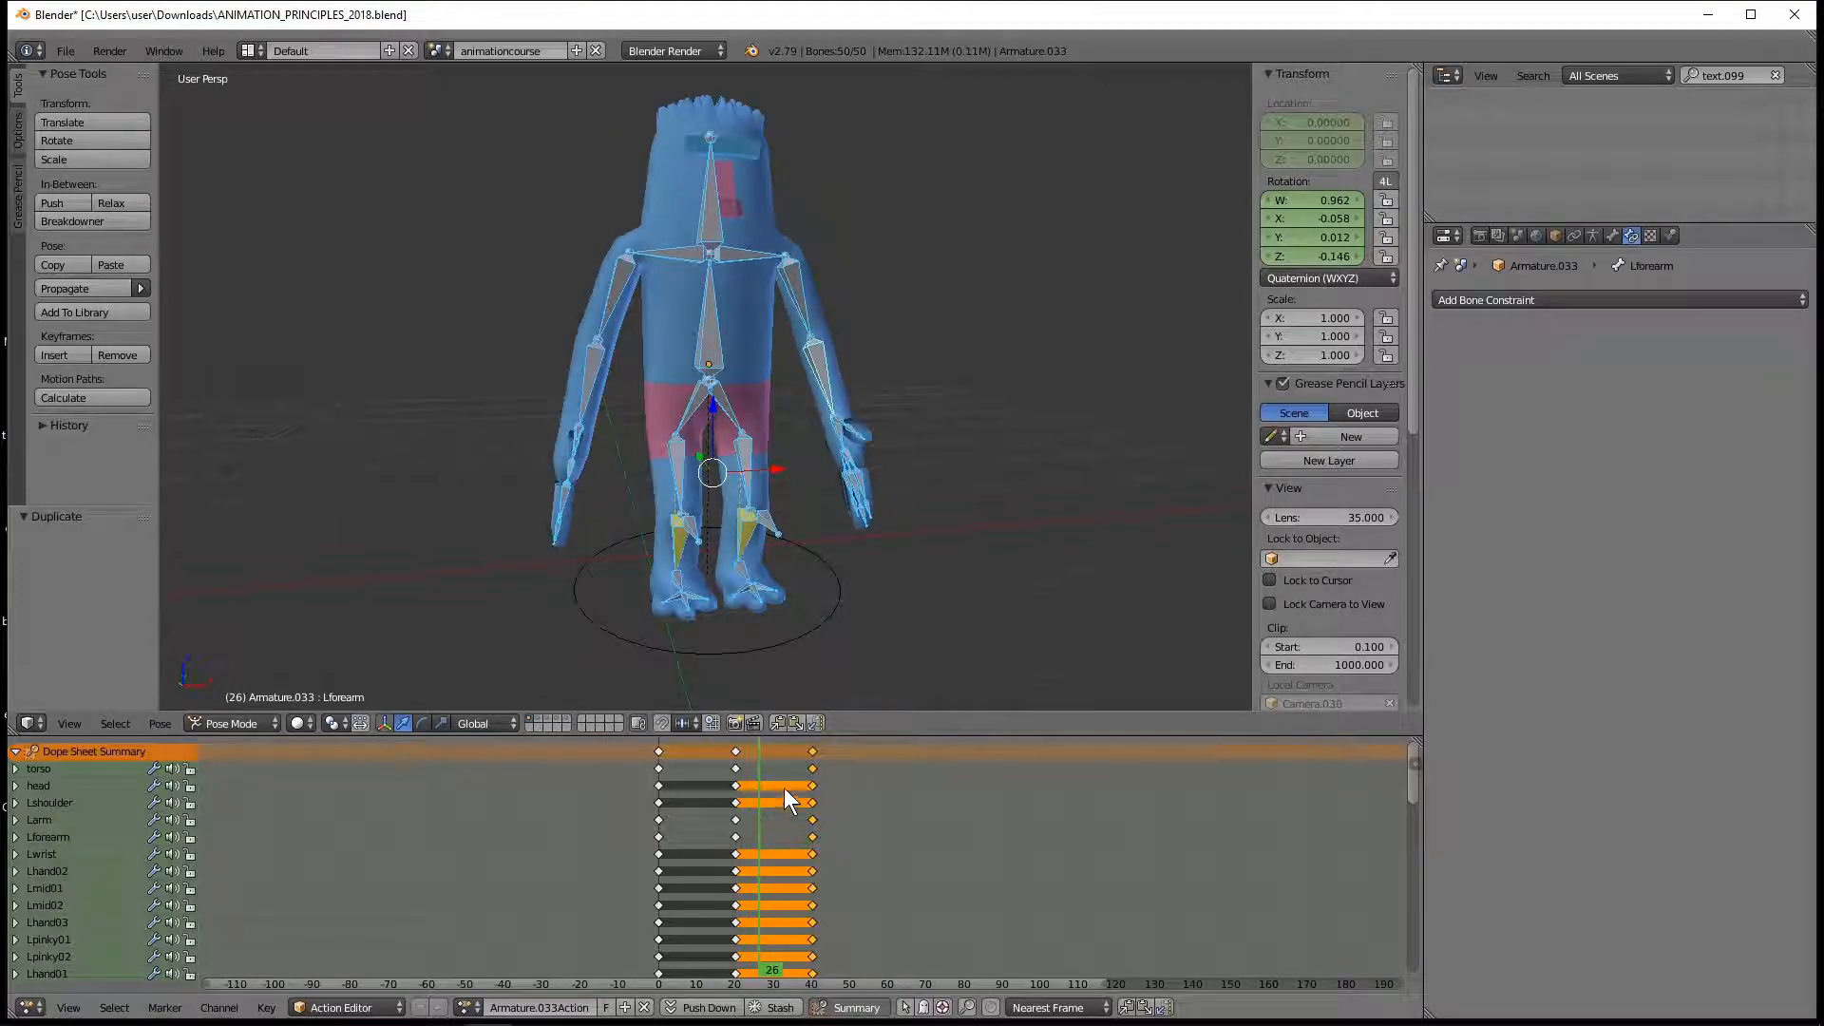
Step: Set the scene's end frame to 40 and play the animation
click(1479, 235)
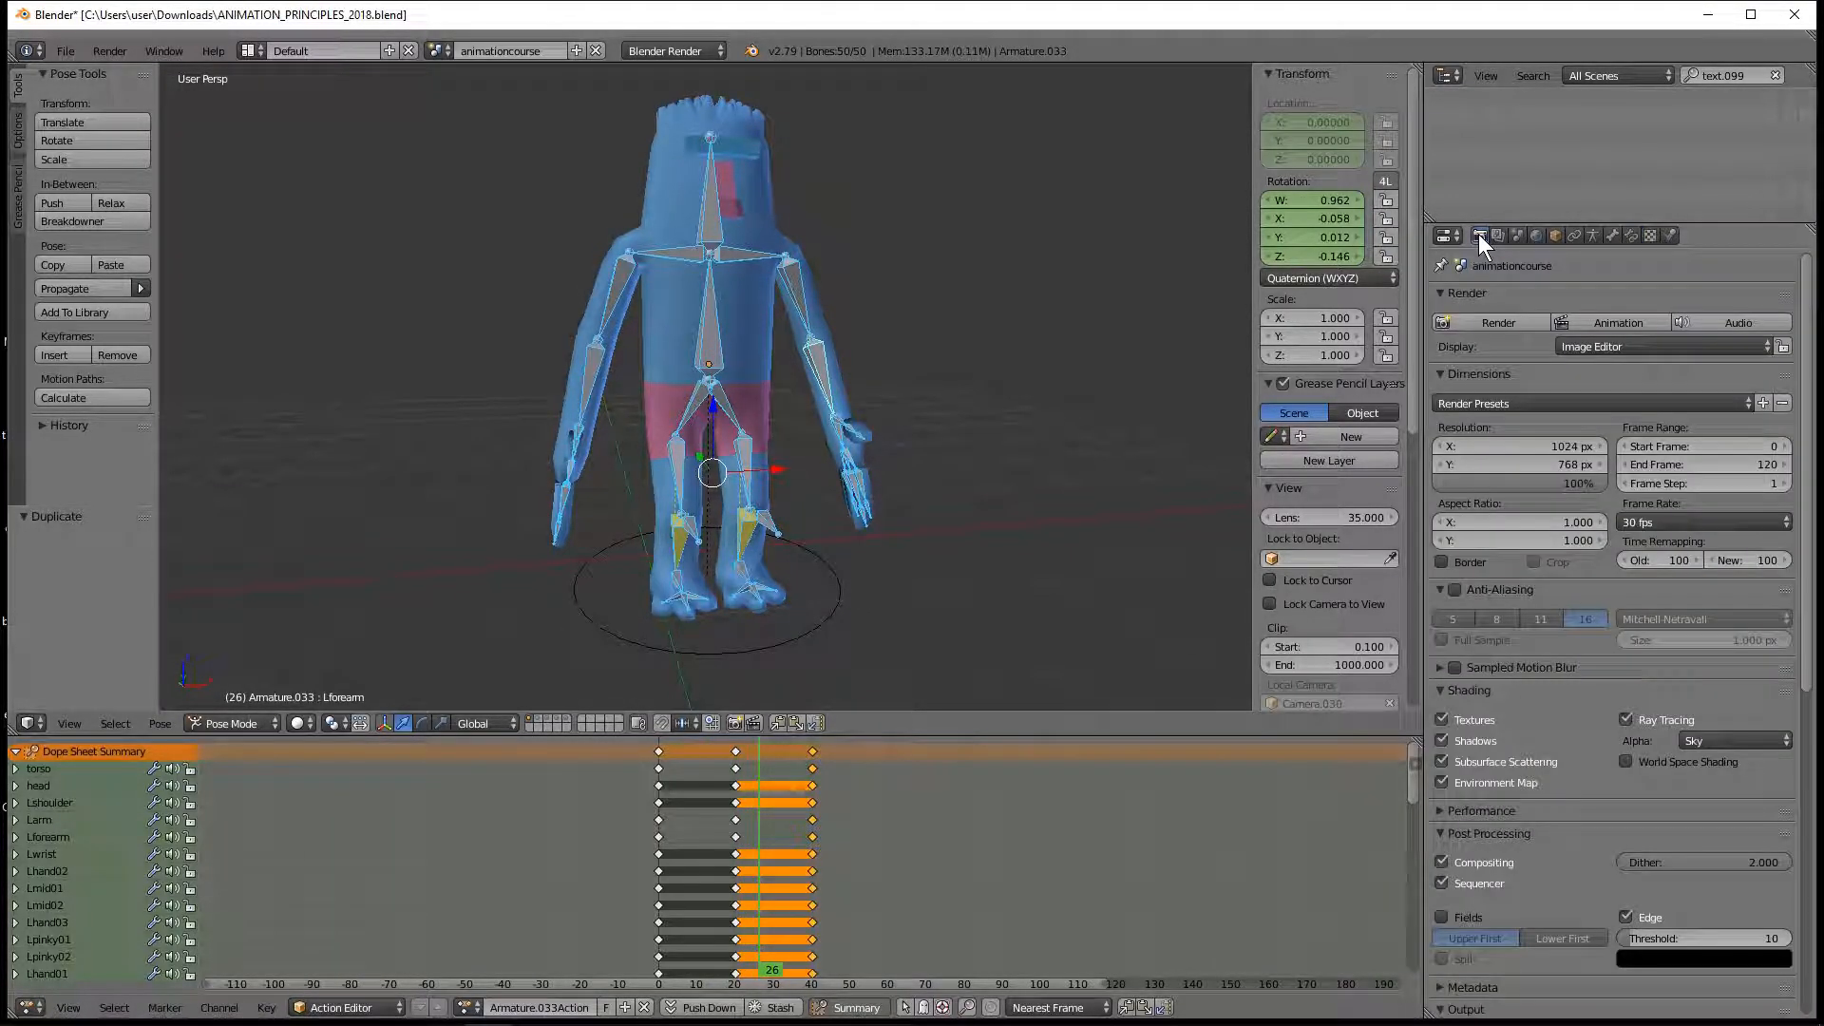
click(1675, 463)
text(40)
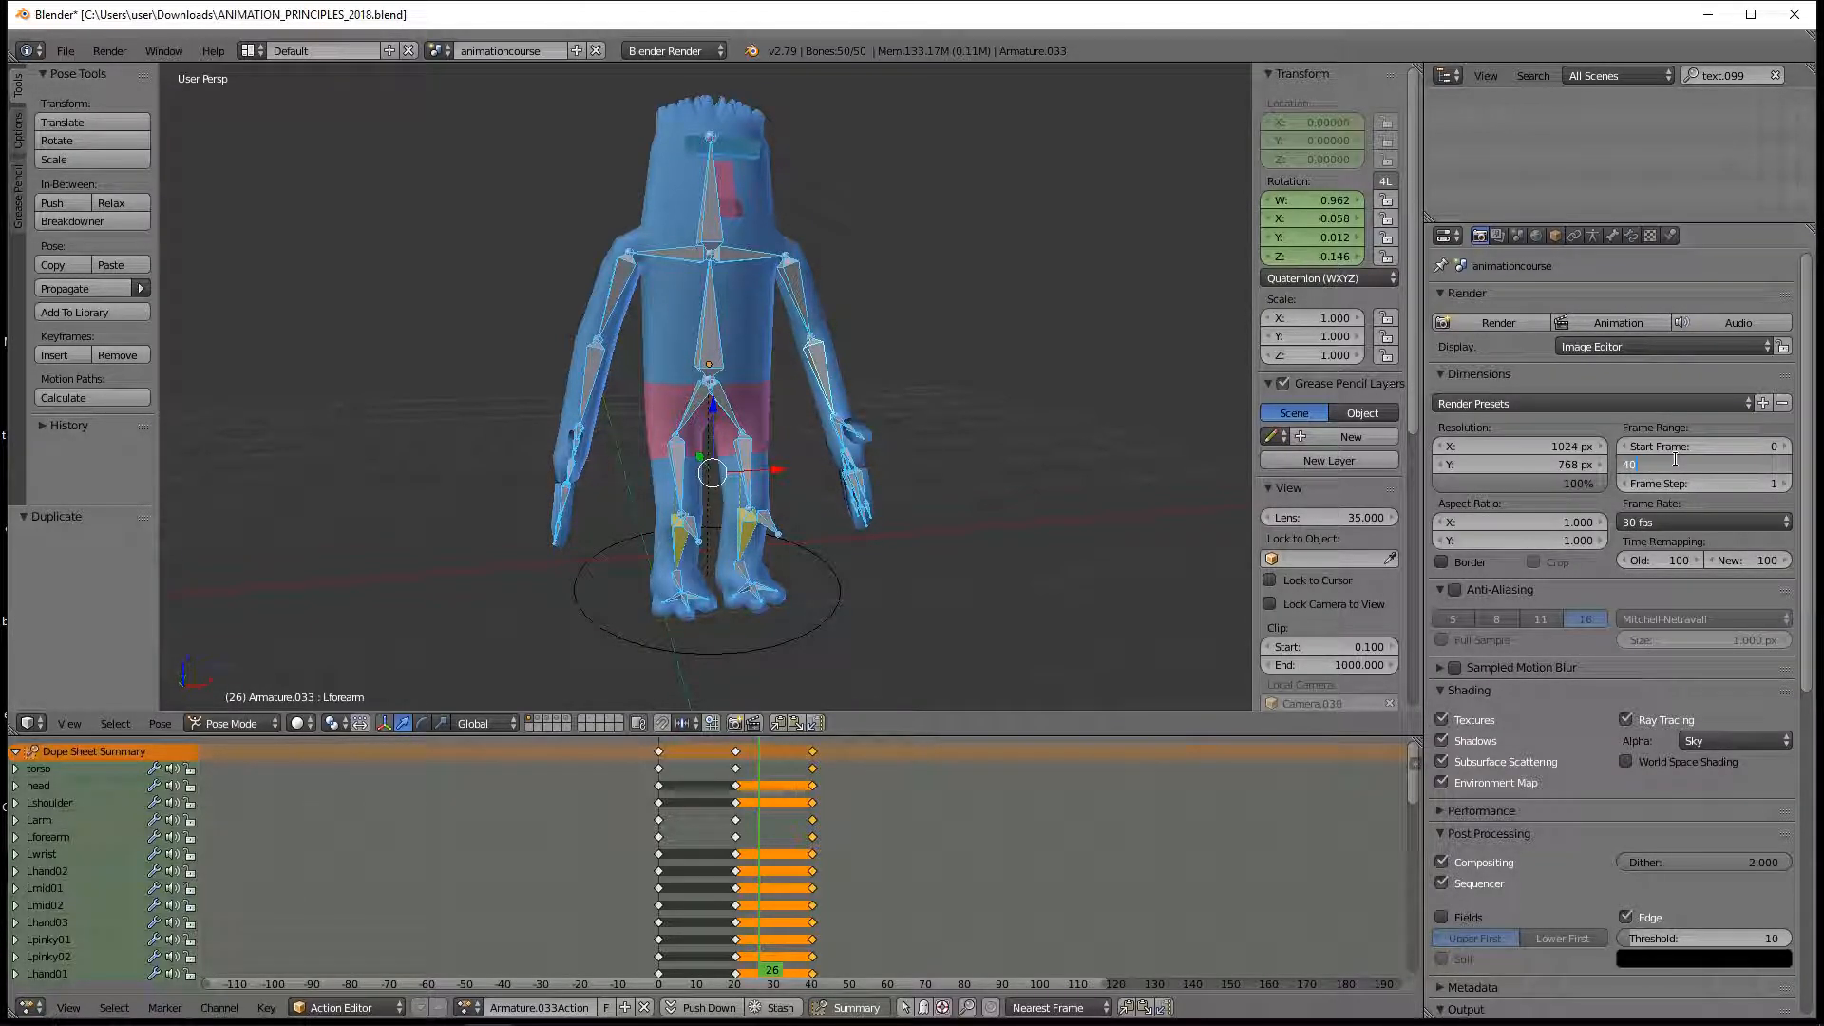
key(Return)
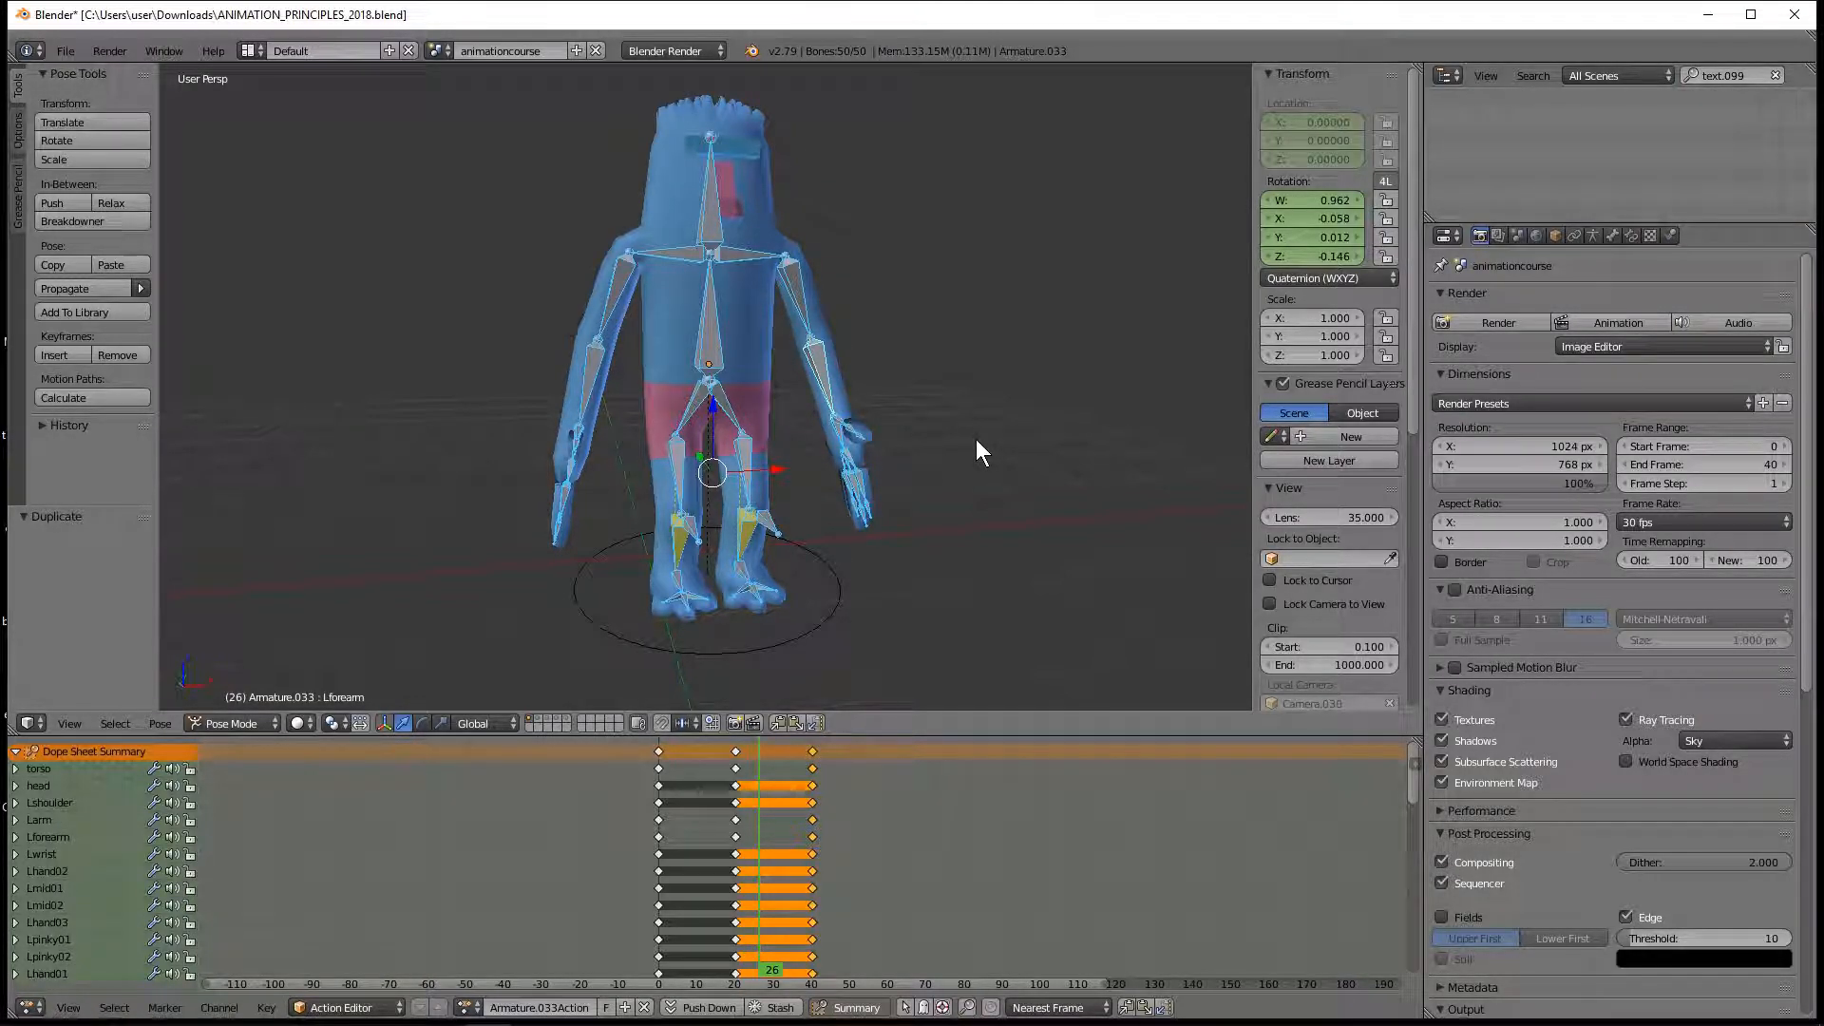
key(alt+a)
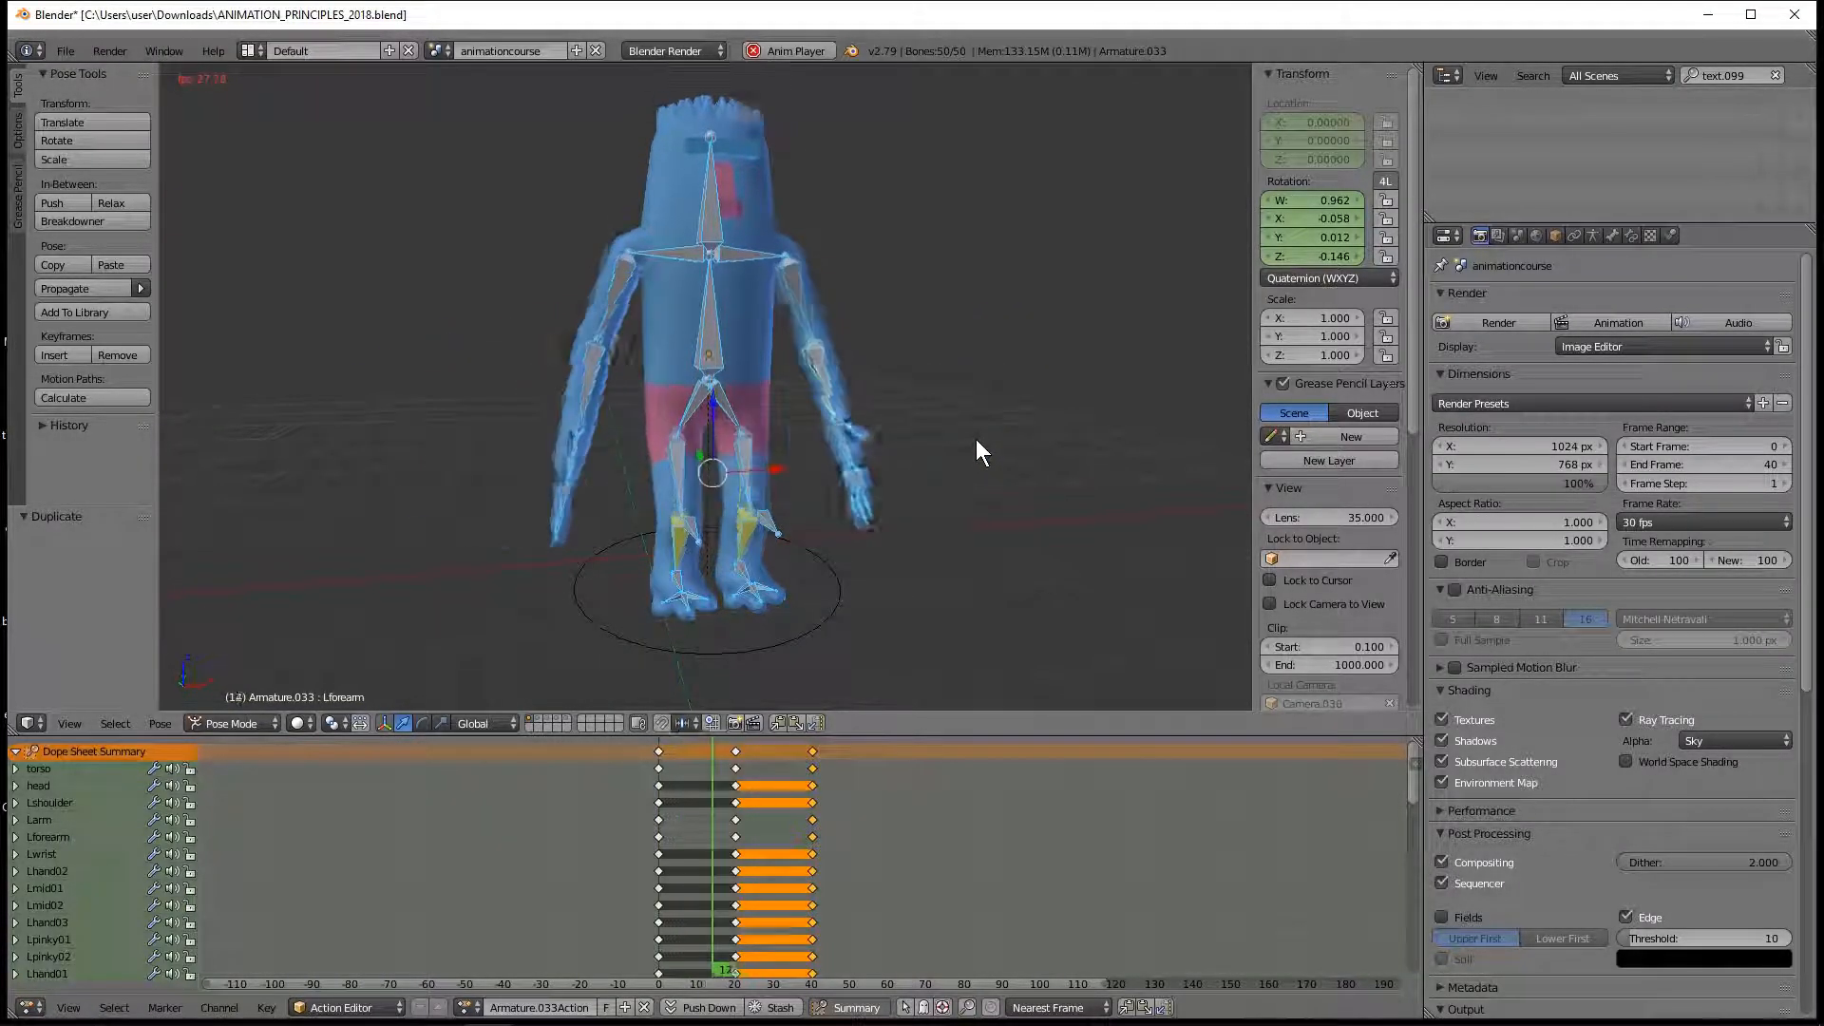